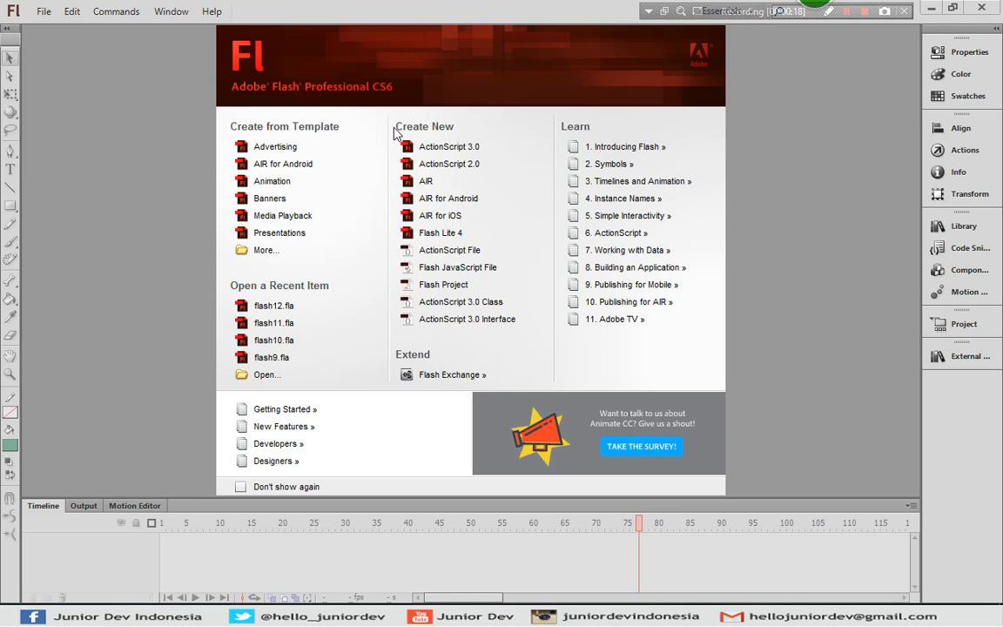
Step: Create a new ActionScript 2.0 document and import the Ninja-icon picture into the stage's upper-left area
left_click(449, 165)
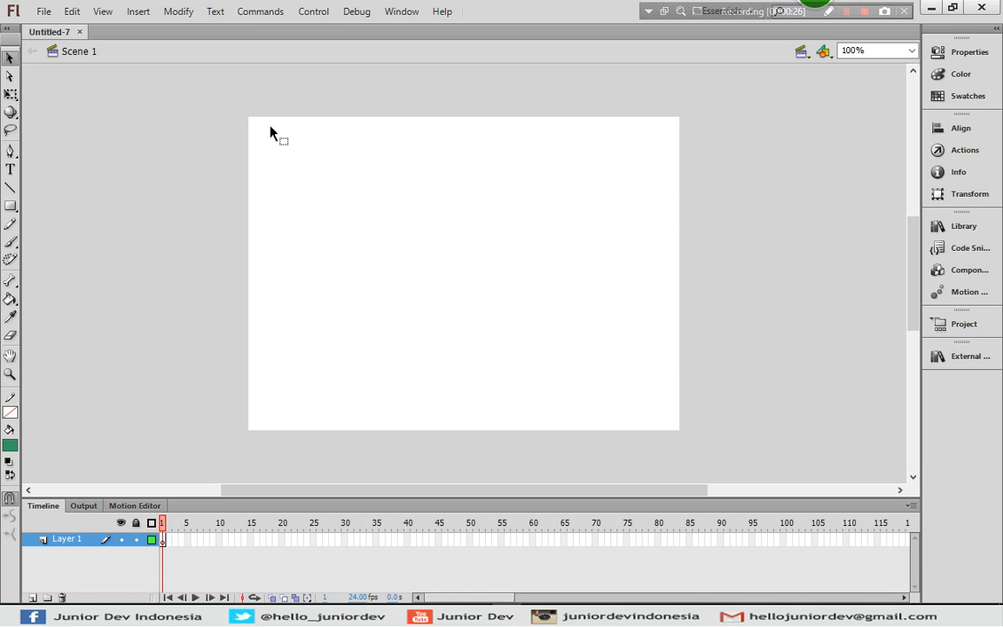
left_click(42, 11)
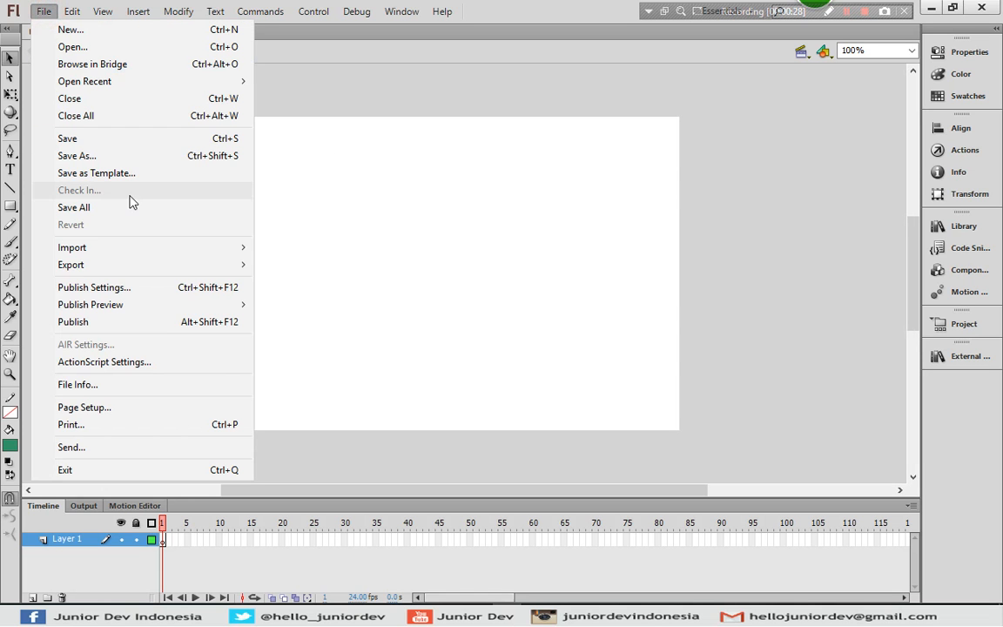
mouse_move(191, 253)
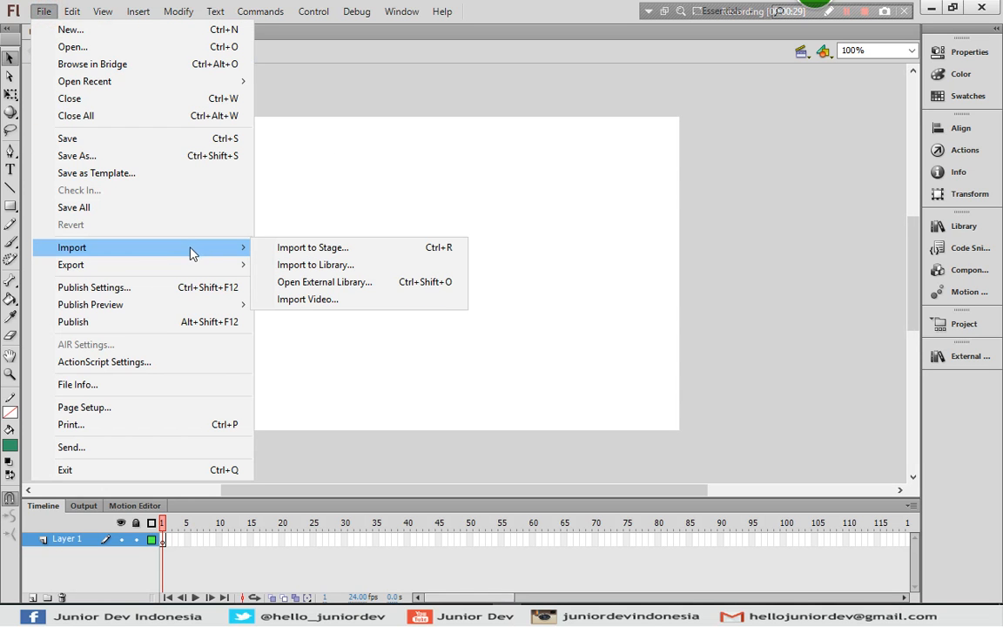
left_click(294, 249)
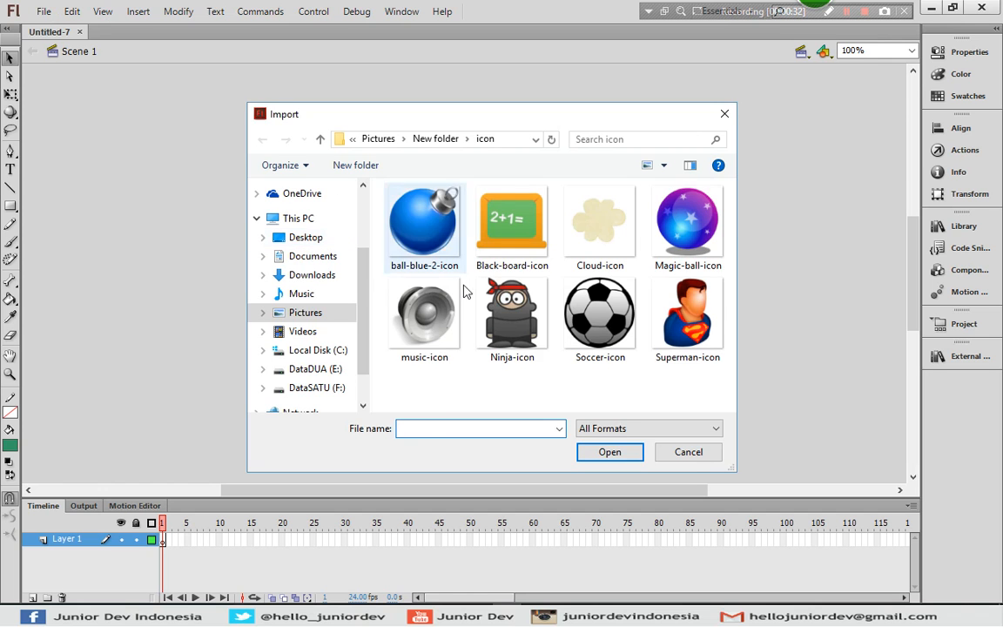
left_click(510, 322)
double_click(510, 322)
left_click_drag(466, 289, 319, 208)
Step: Create a motion tween on the ninja, converting it to a symbol, and move it to the stage's upper-right area at frame 24
right_click(319, 217)
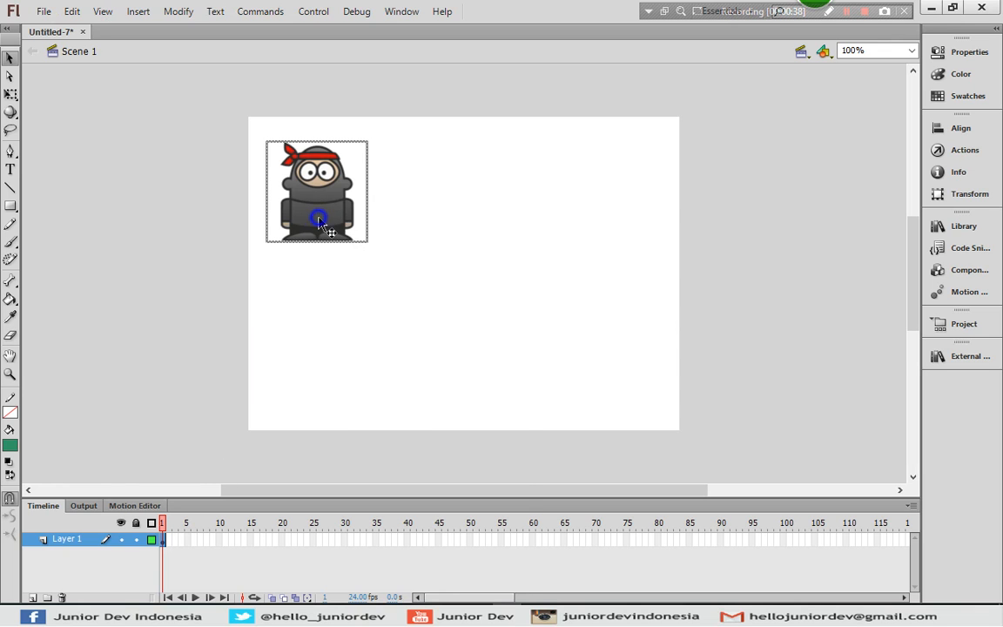
left_click(358, 183)
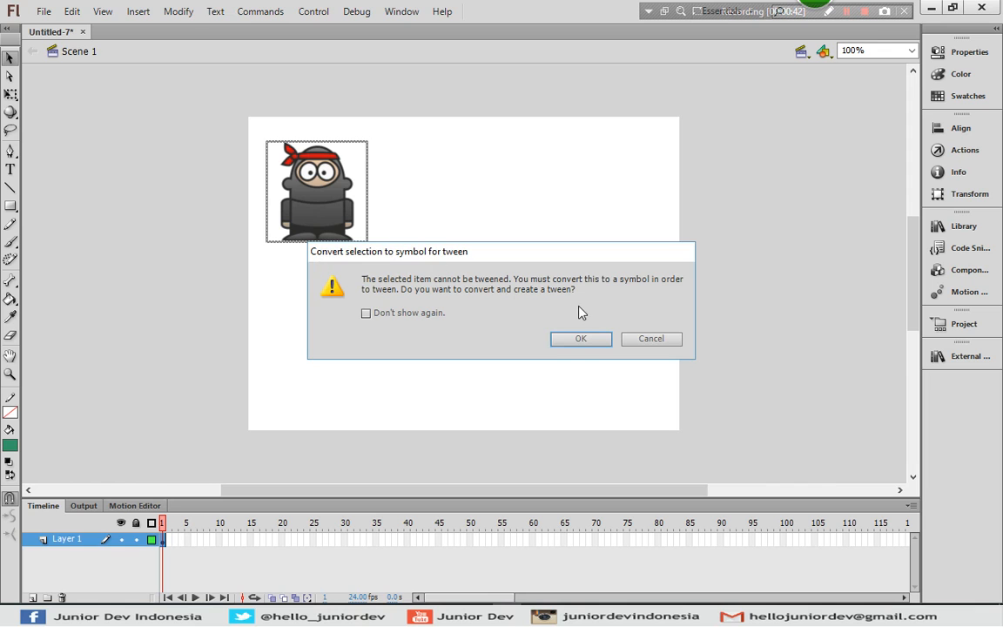
left_click(592, 338)
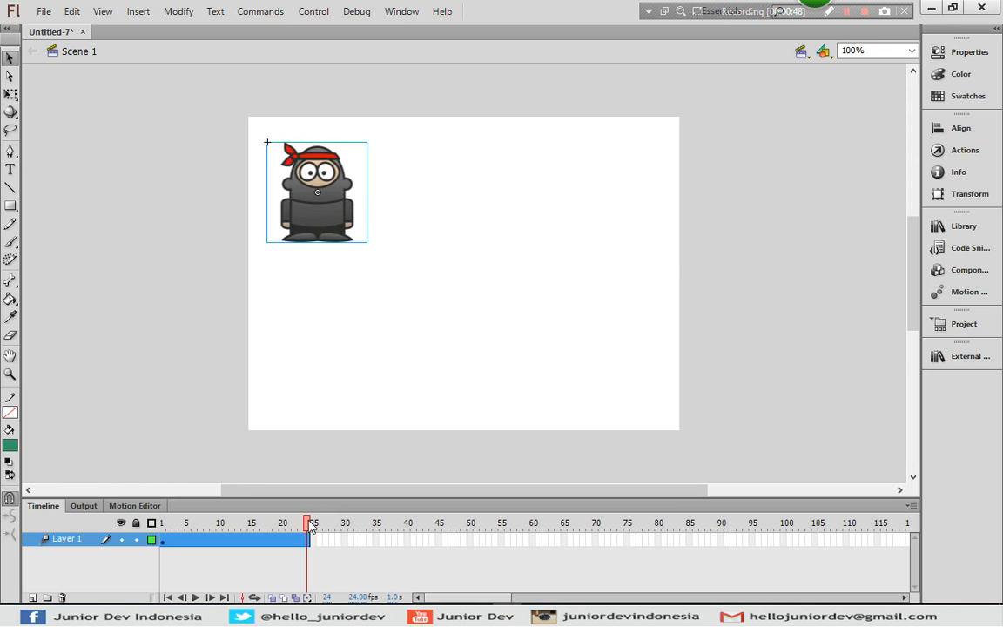
left_click_drag(325, 222, 605, 210)
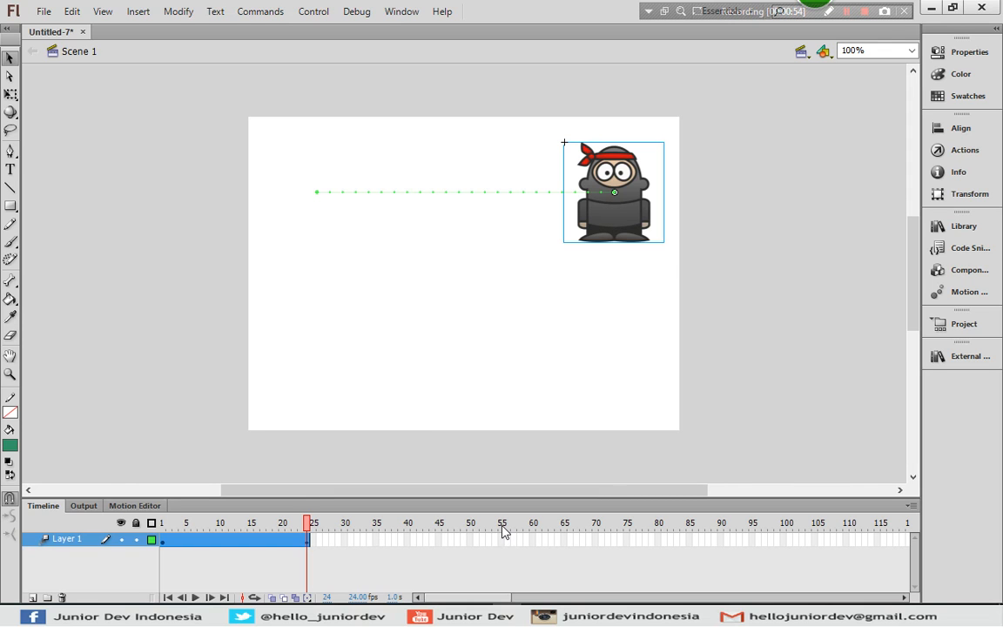
Step: Extend the tween to frame 50 and on to frame 80, moving the ninja to the stage's lower centre at frame 80
left_click(471, 541)
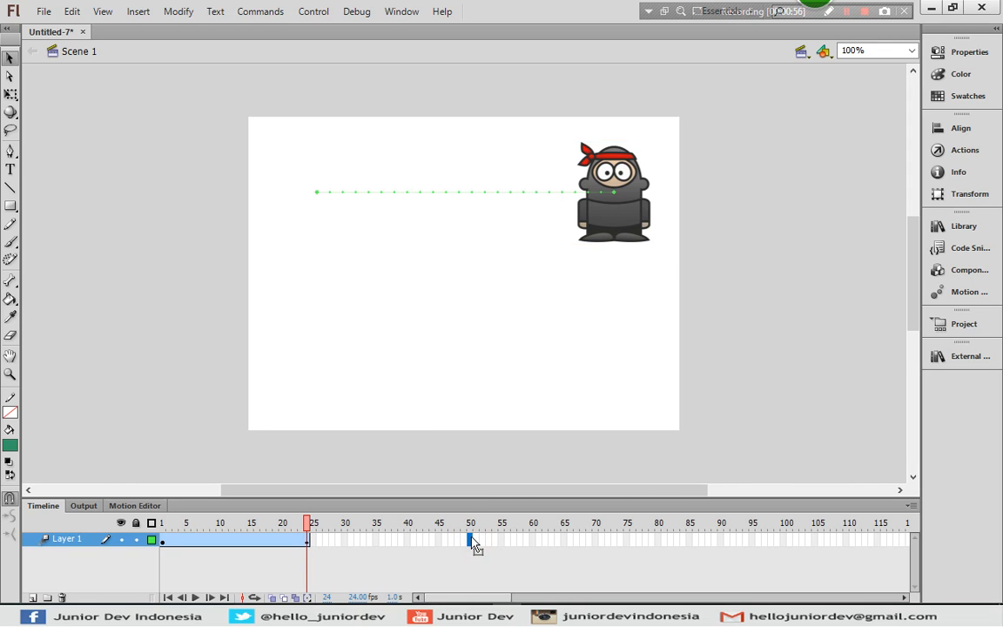
key("F5")
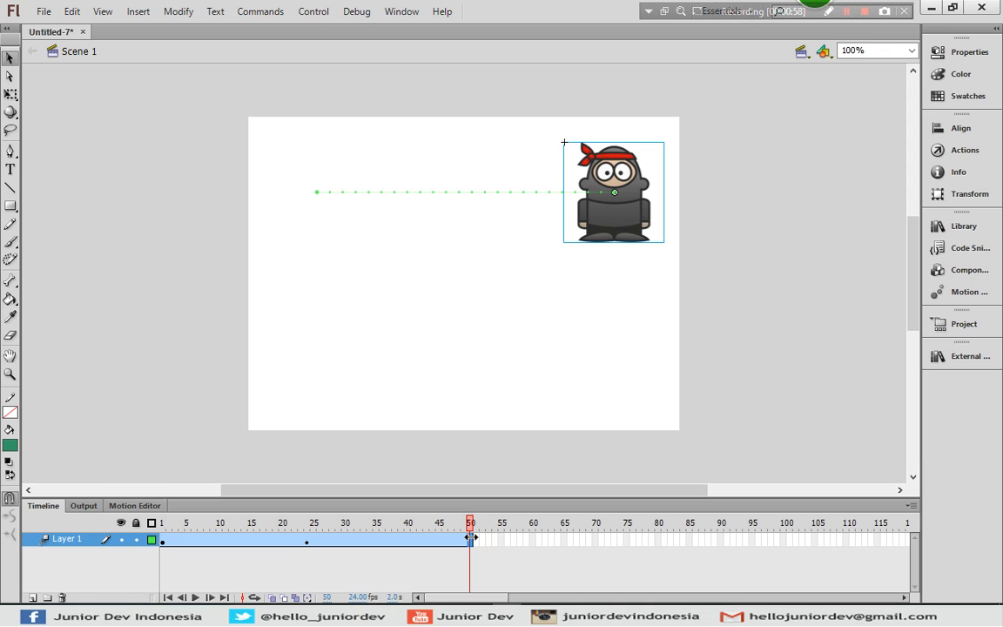
right_click(470, 537)
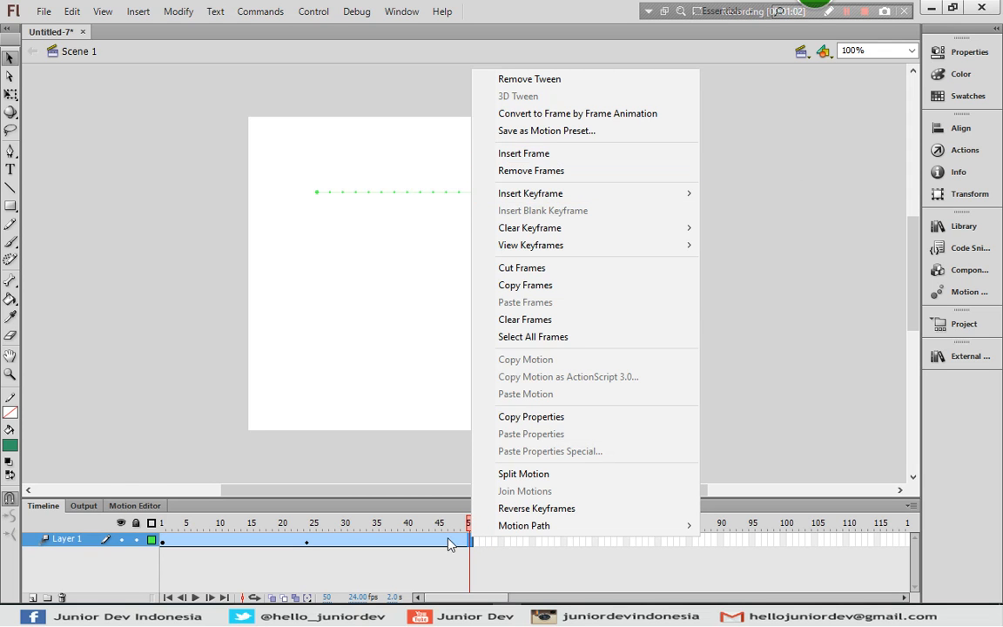
left_click(471, 542)
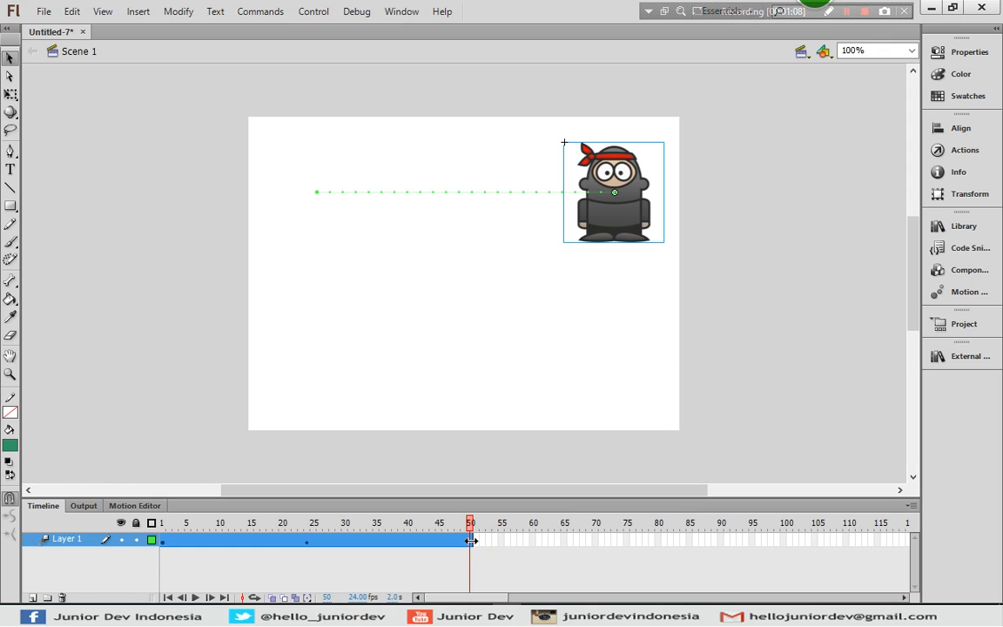
left_click(658, 540)
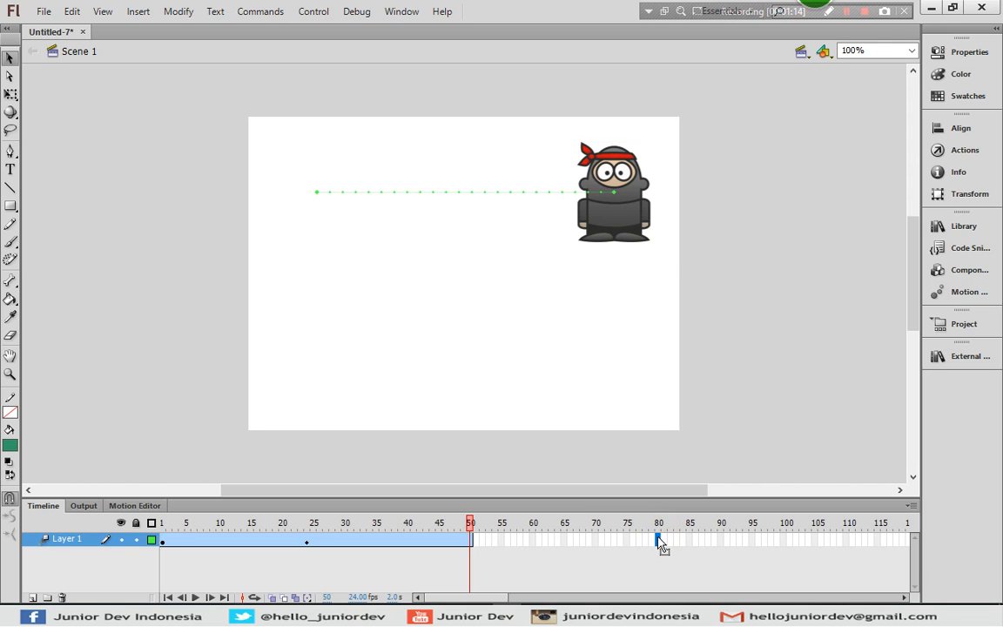
key("F5")
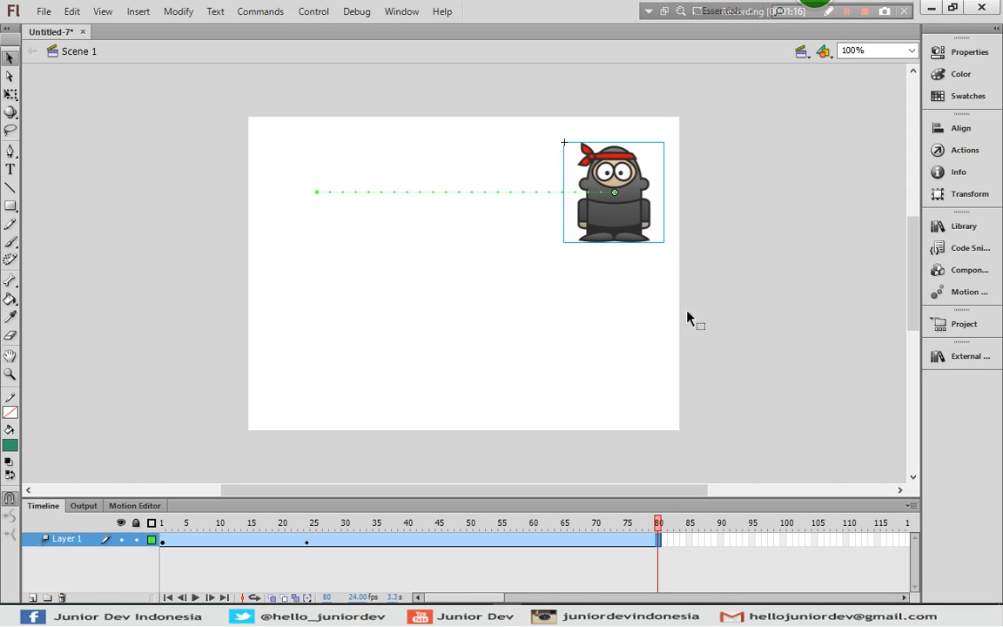
left_click_drag(641, 229, 509, 376)
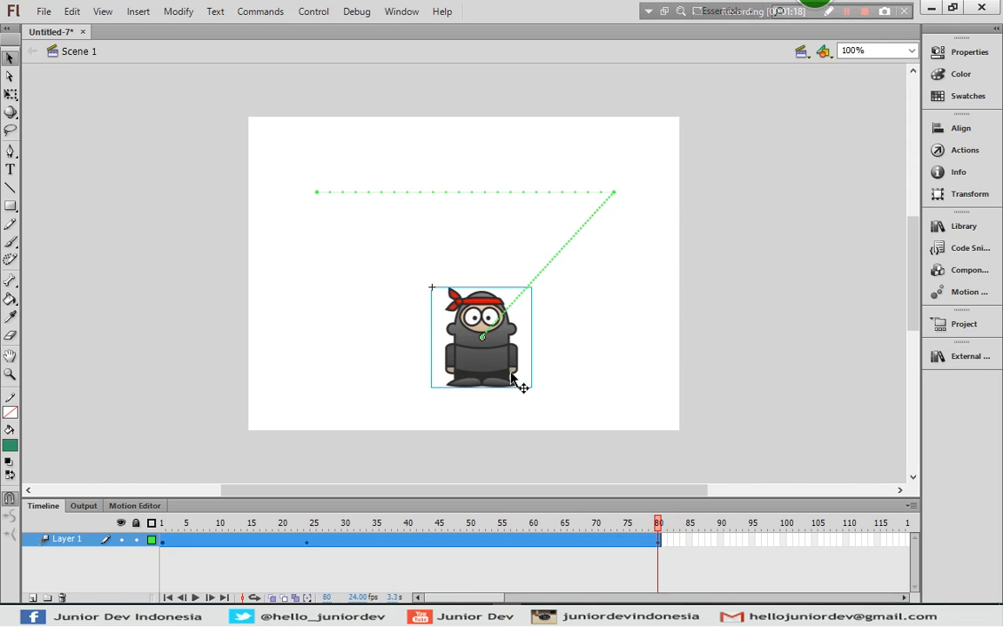
Step: Extend the tween to frame 100 and move the ninja back to its starting position in the stage's upper-left area
left_click(786, 541)
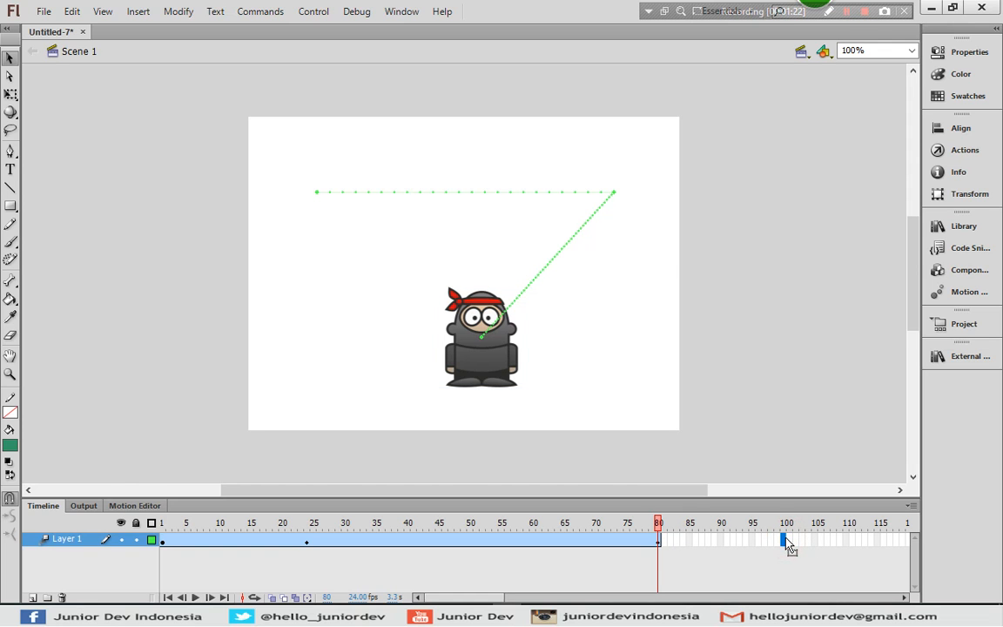
key("F5")
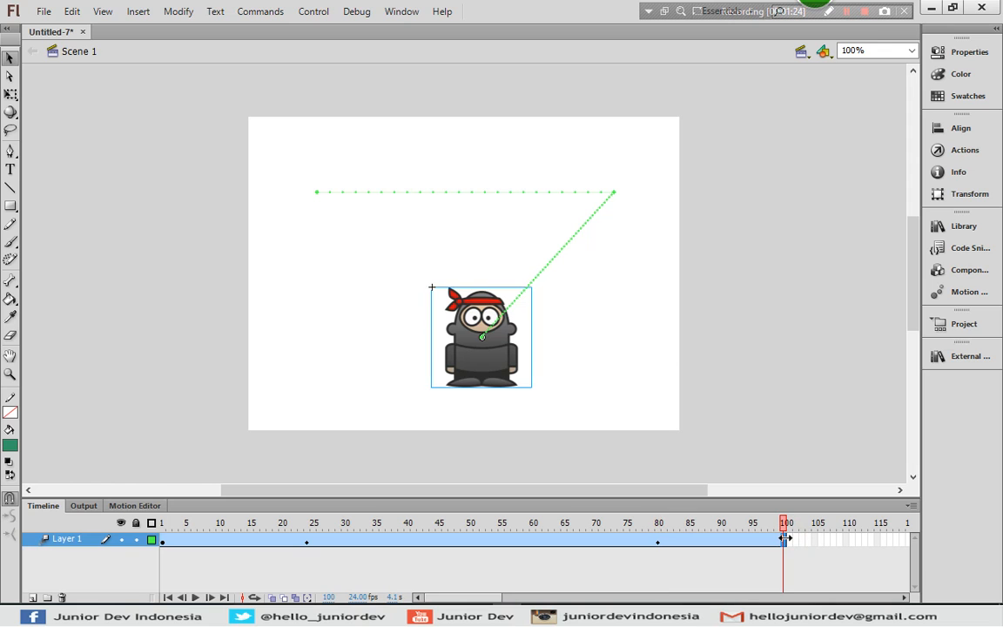
left_click_drag(486, 374, 322, 229)
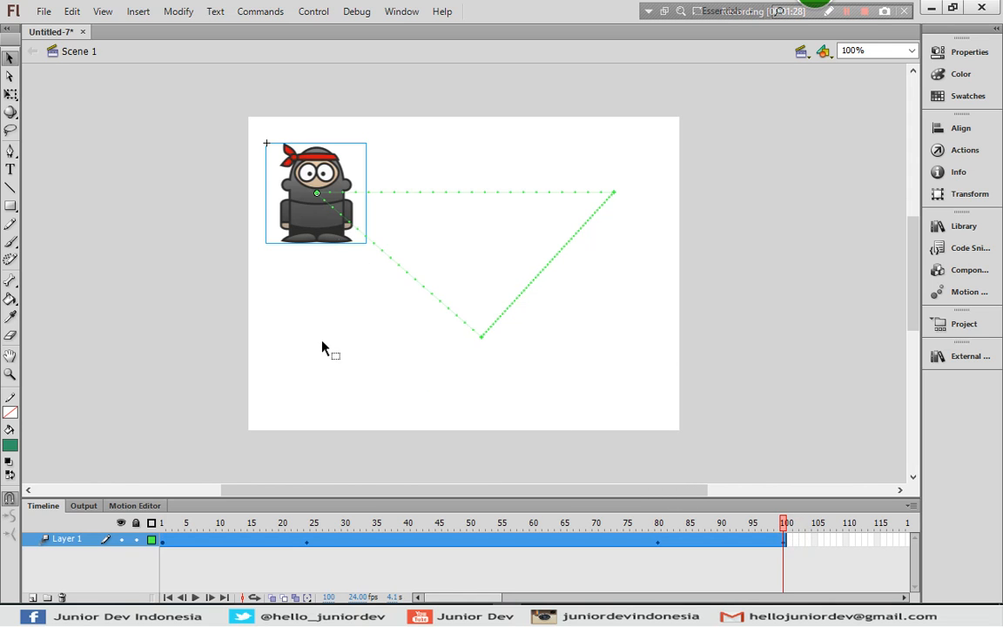
Step: Play part of the ninja animation on the stage and return the playhead to frame 1
key("Return")
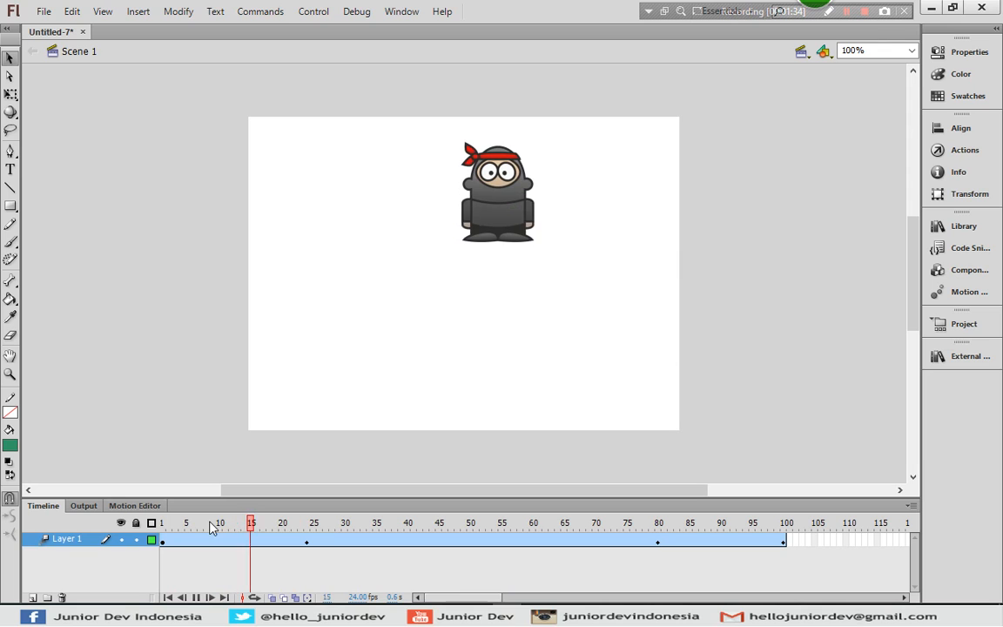
key("Return")
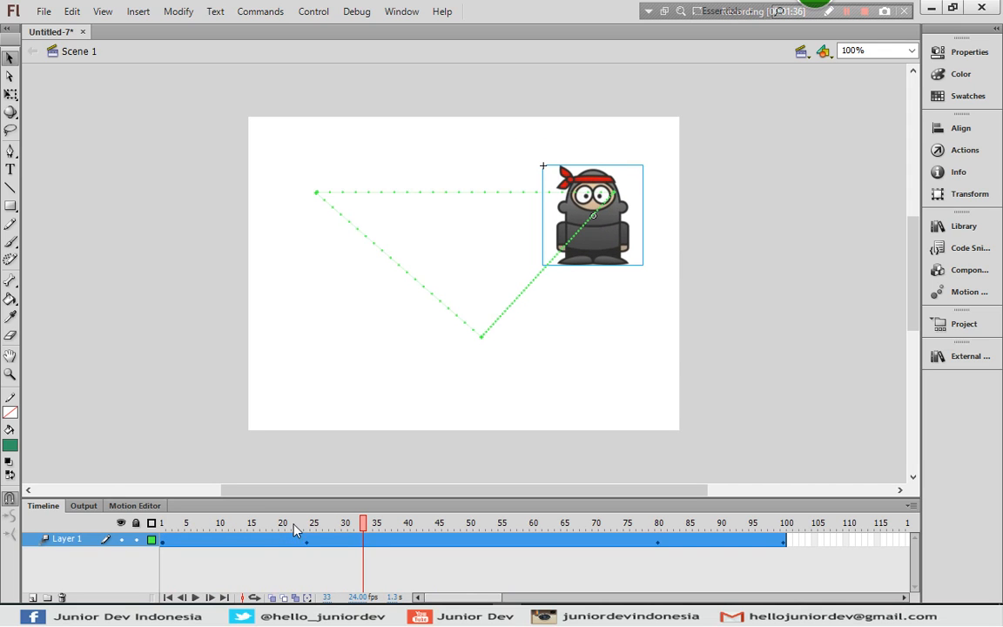
left_click_drag(362, 523, 162, 533)
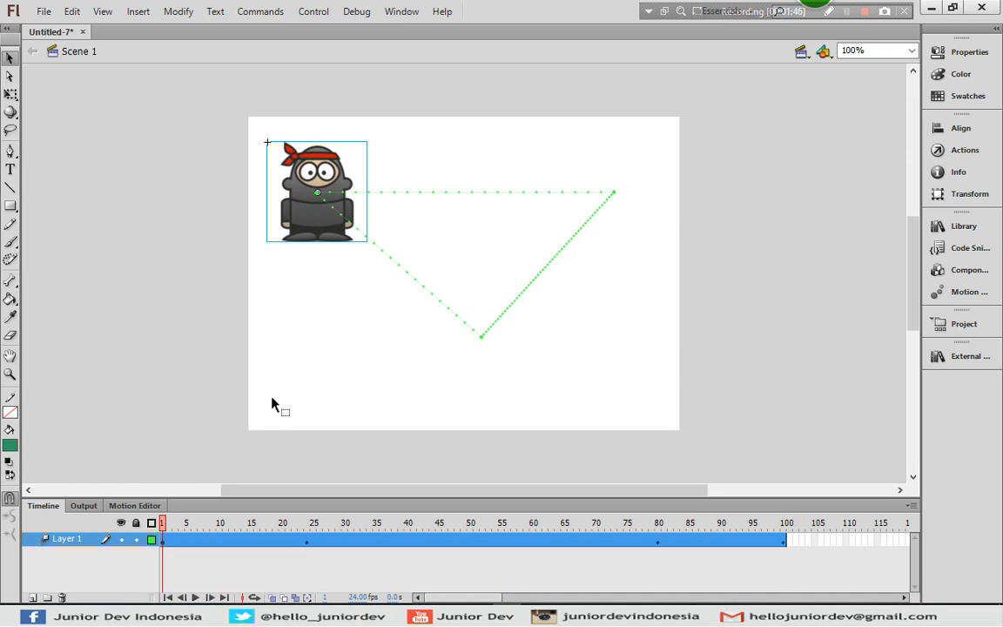
Step: Give the ninja instance at frame 1 an Alpha color effect of 0%
left_click(322, 296)
left_click(296, 211)
left_click(969, 51)
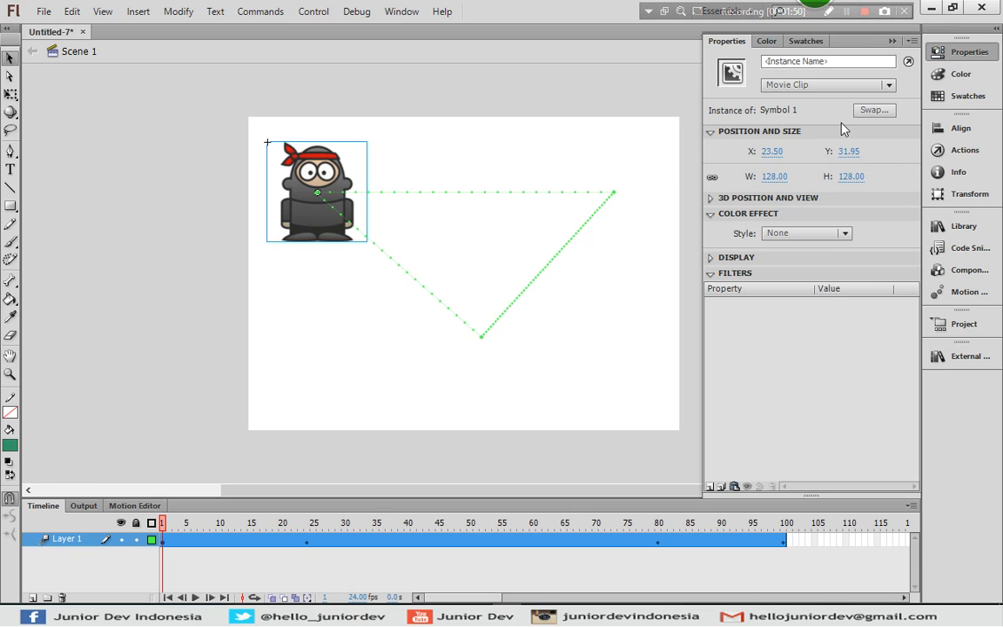
left_click(794, 233)
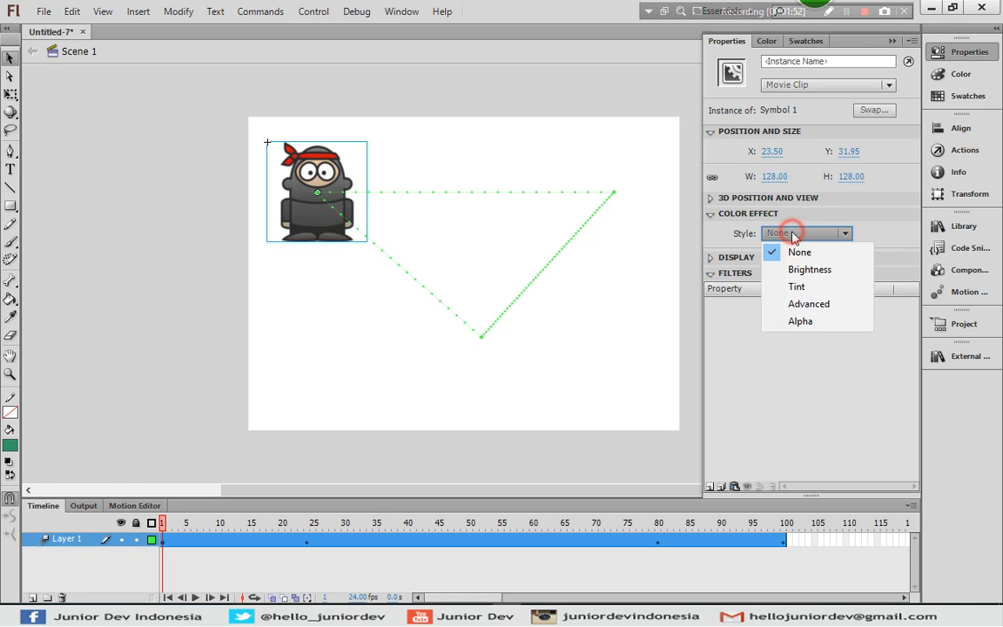
left_click(800, 320)
left_click_drag(848, 261, 764, 263)
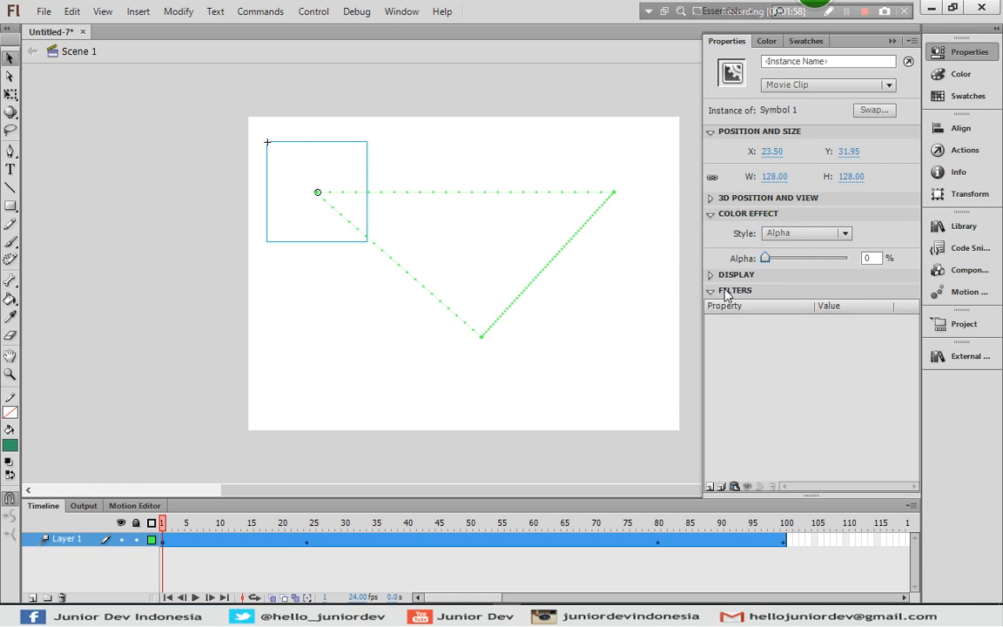
Step: Add a Glow filter to the ninja at frame 1 with a dark red color and 28 px blur in X and Y
left_click(710, 486)
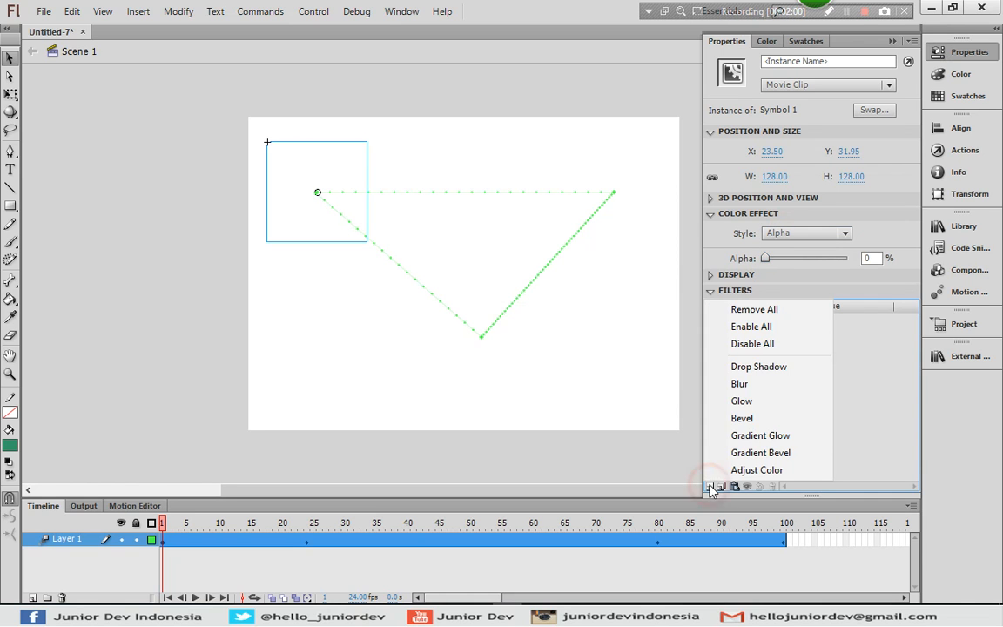
left_click(741, 402)
left_click(824, 396)
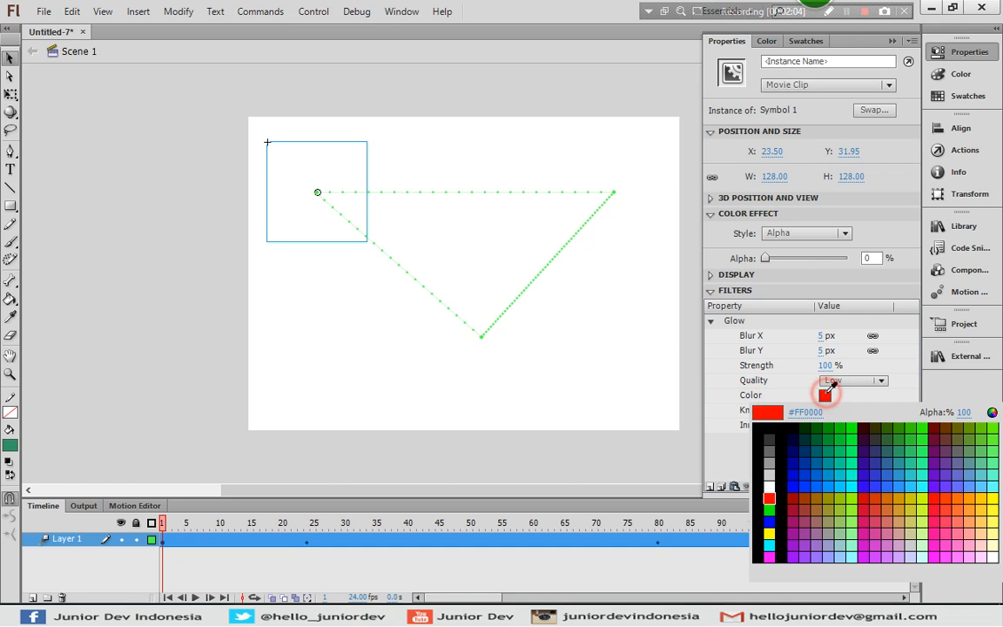
left_click(791, 486)
left_click_drag(824, 351, 841, 350)
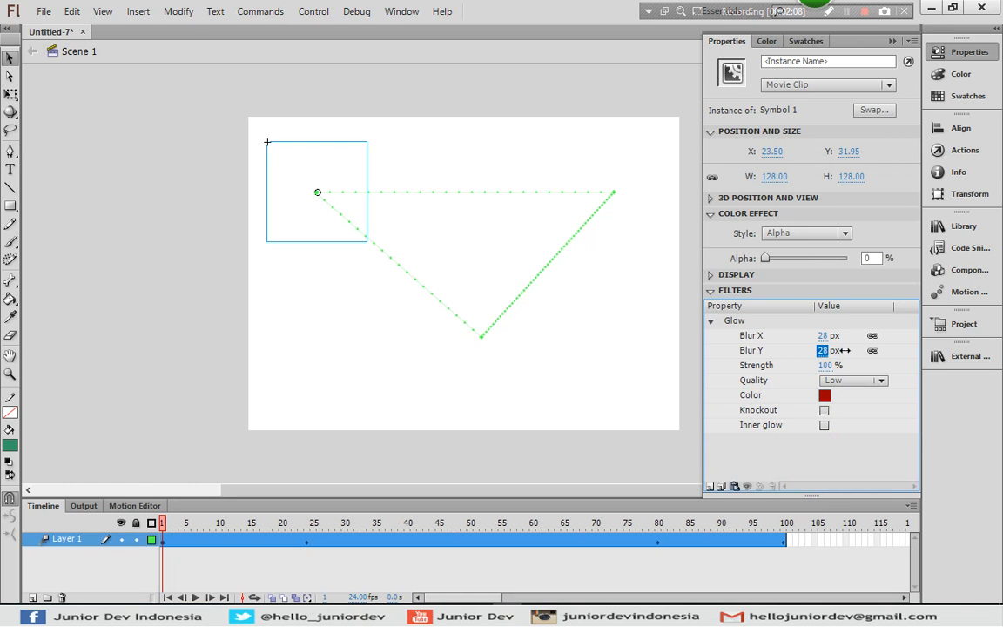
Step: Set the motion tween's ease to 100 out and its rotation to 20 times clockwise
left_click(309, 533)
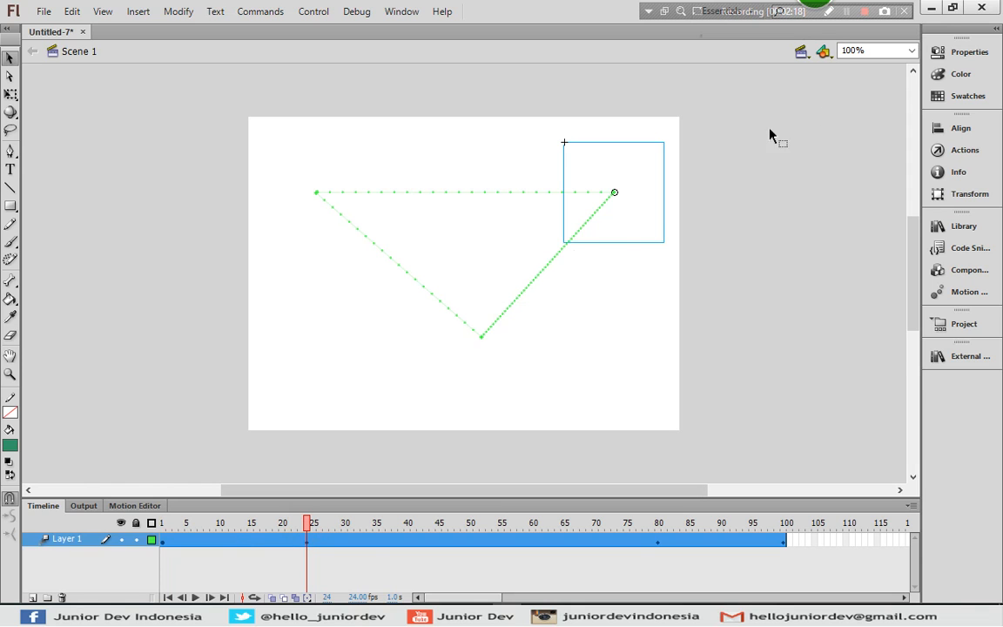
left_click(365, 541)
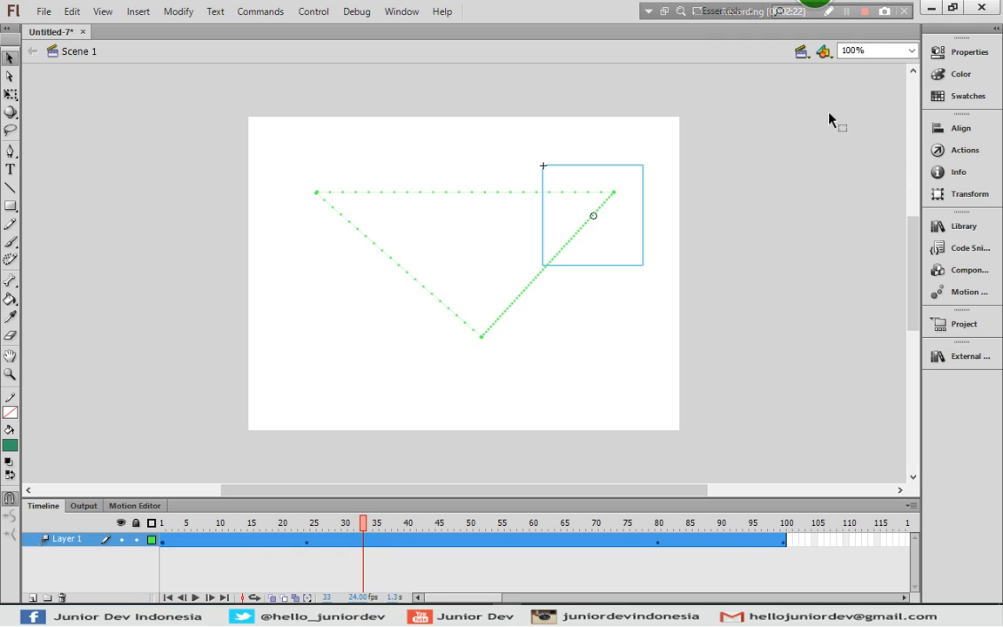
left_click(969, 52)
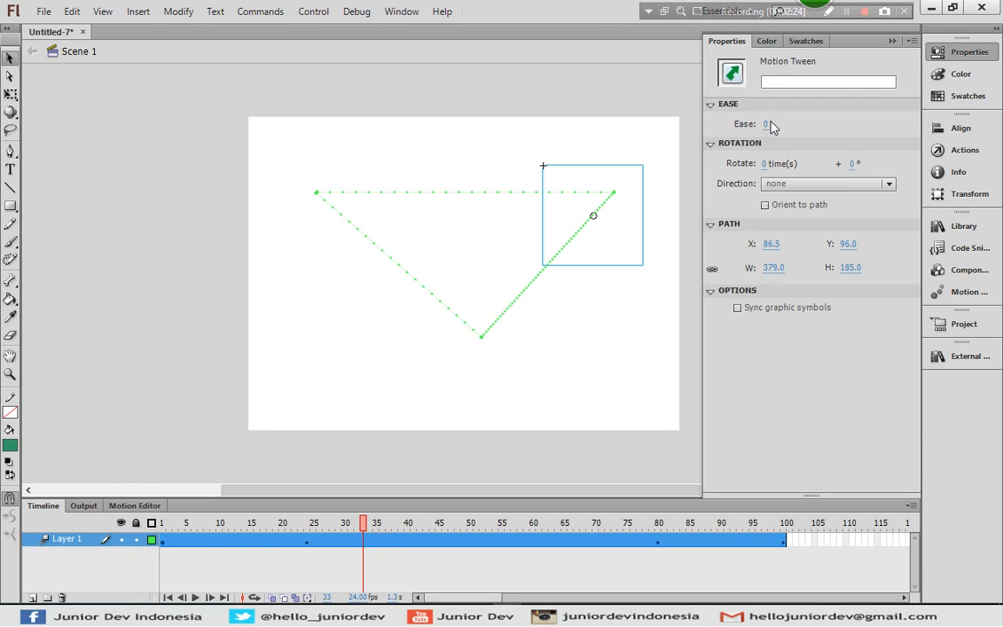
left_click_drag(772, 125, 924, 138)
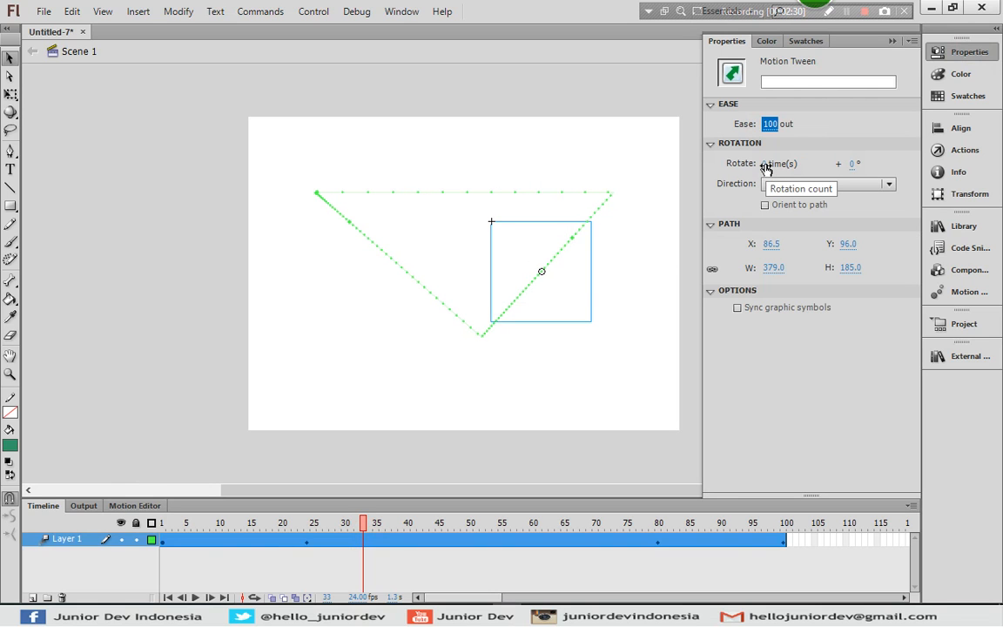
left_click_drag(766, 165, 782, 165)
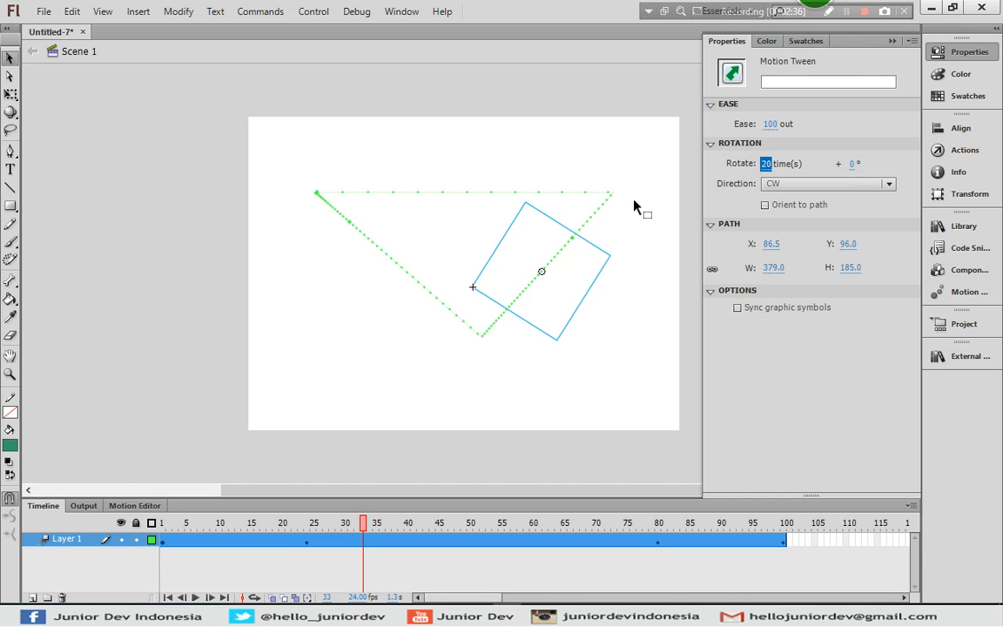
left_click(396, 471)
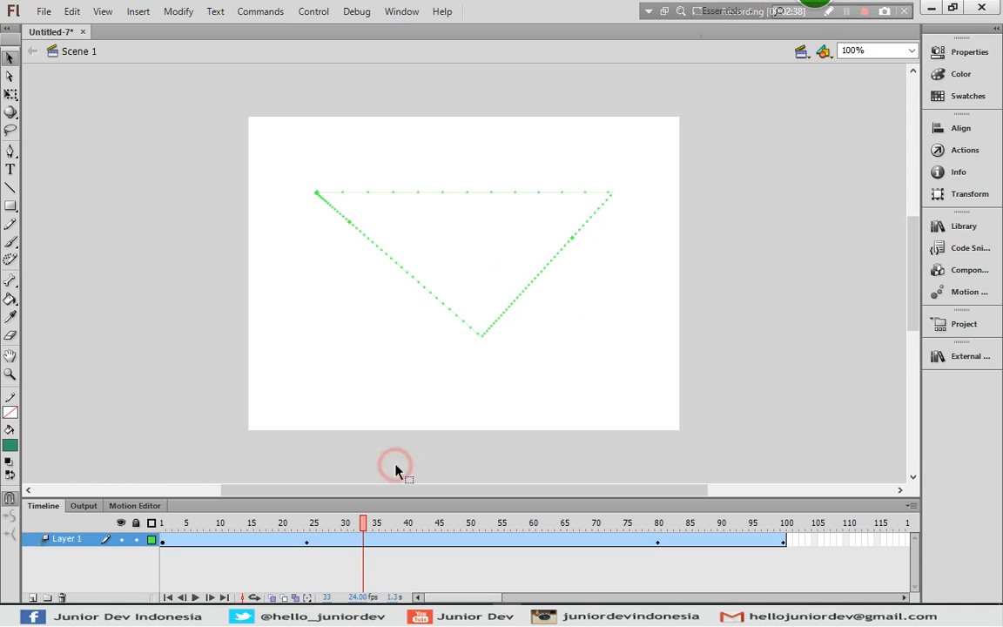
Step: Set the Alpha color effect of the ninja instance at frame 24 to 100%
left_click(307, 541)
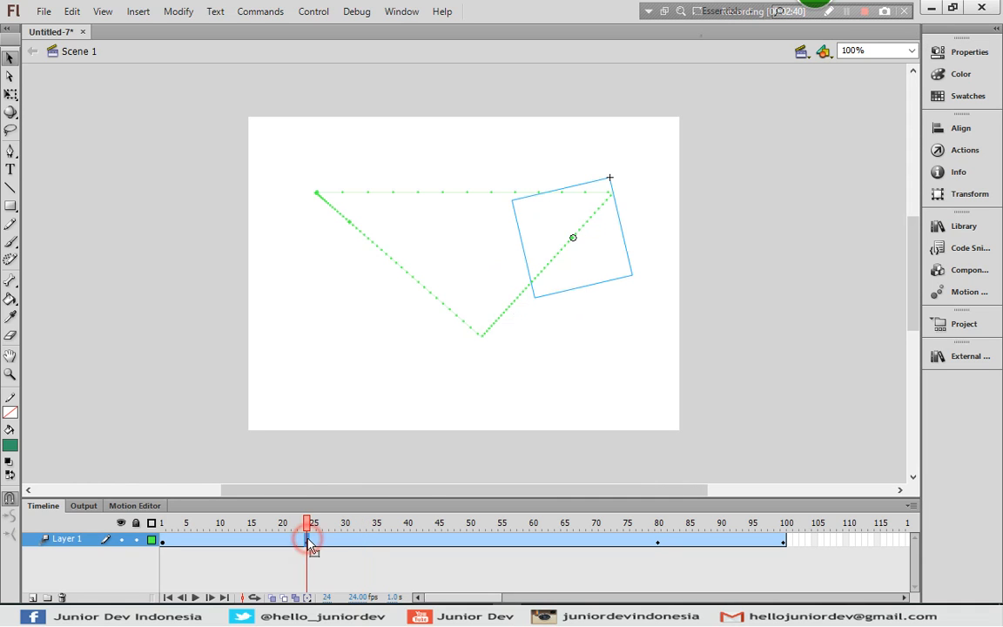
left_click(614, 254)
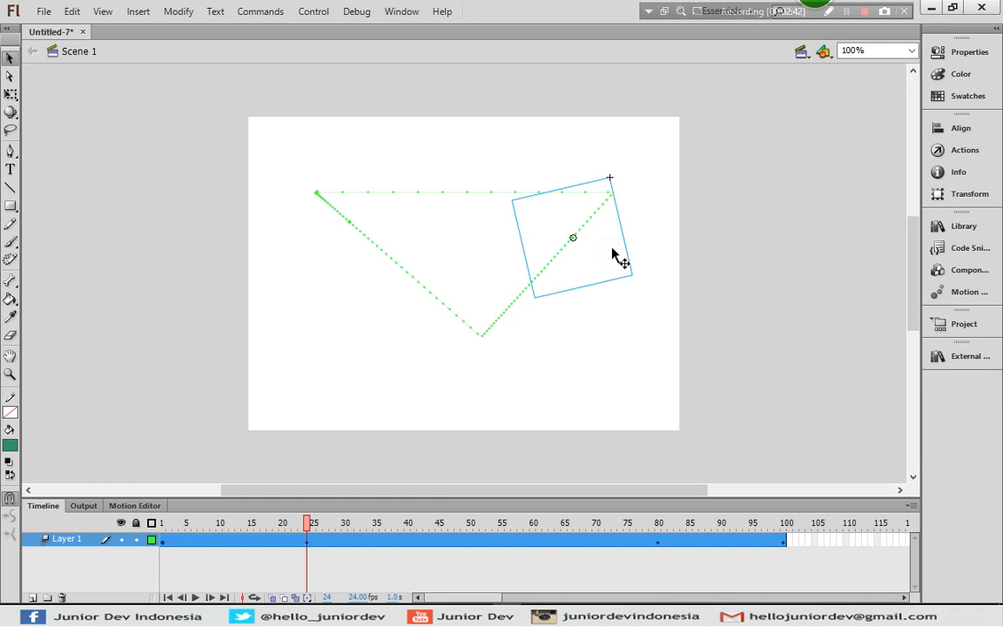
left_click(960, 51)
left_click_drag(783, 260, 858, 258)
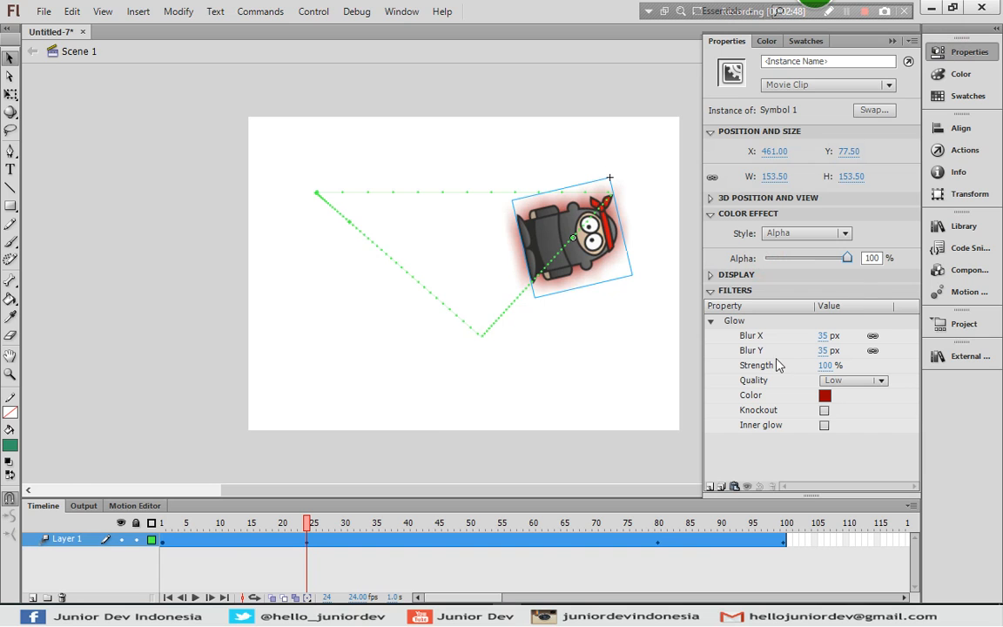
Step: Change the Glow filter color of the ninja at frame 24 to yellow
left_click(826, 396)
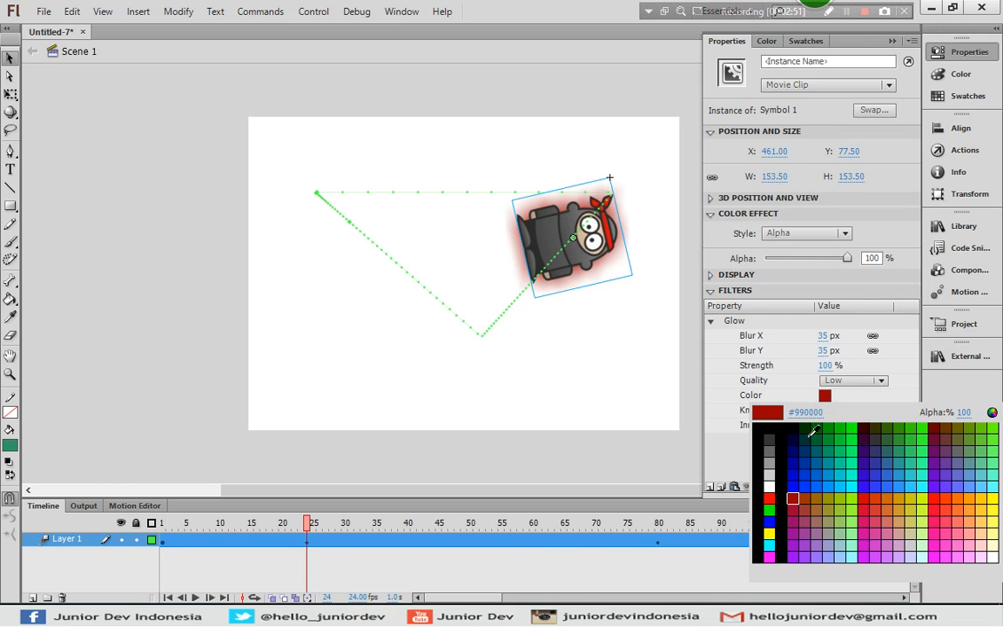
left_click(992, 504)
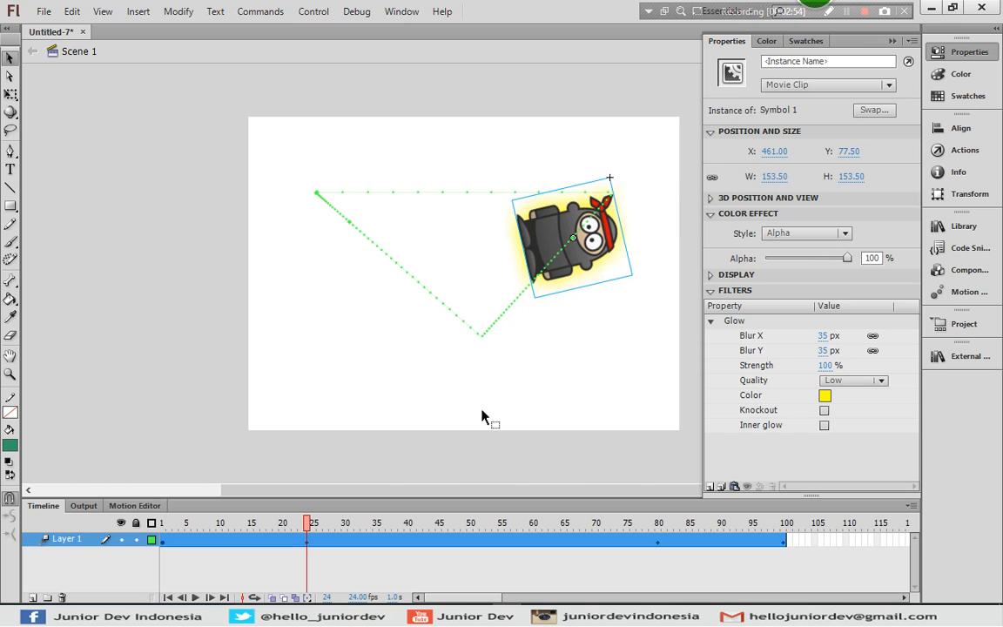
left_click(475, 380)
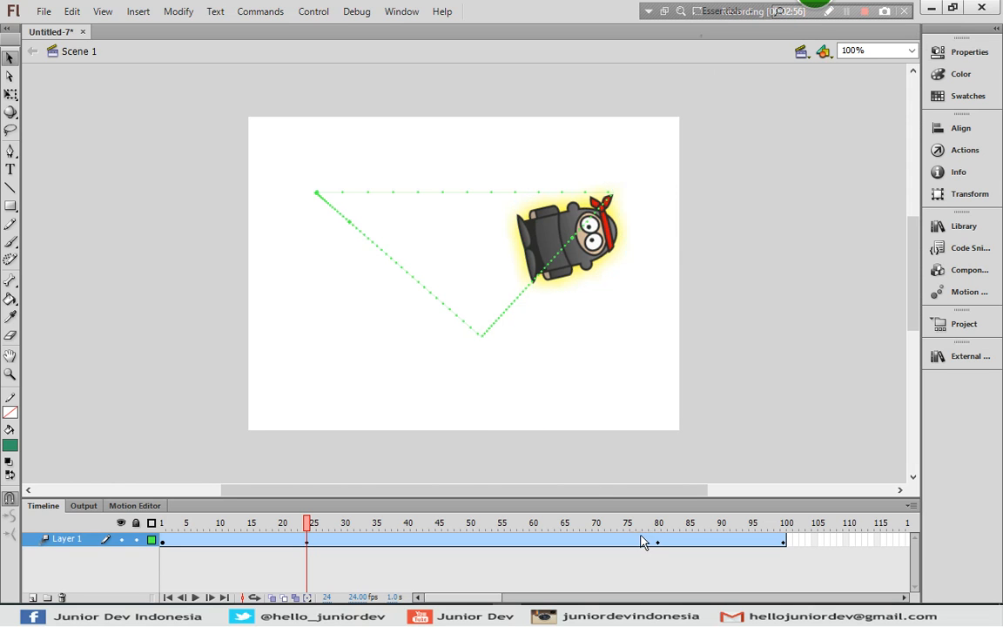
Step: Change the ninja's Glow filter color at frame 80 to dark blue #003366
left_click(658, 529)
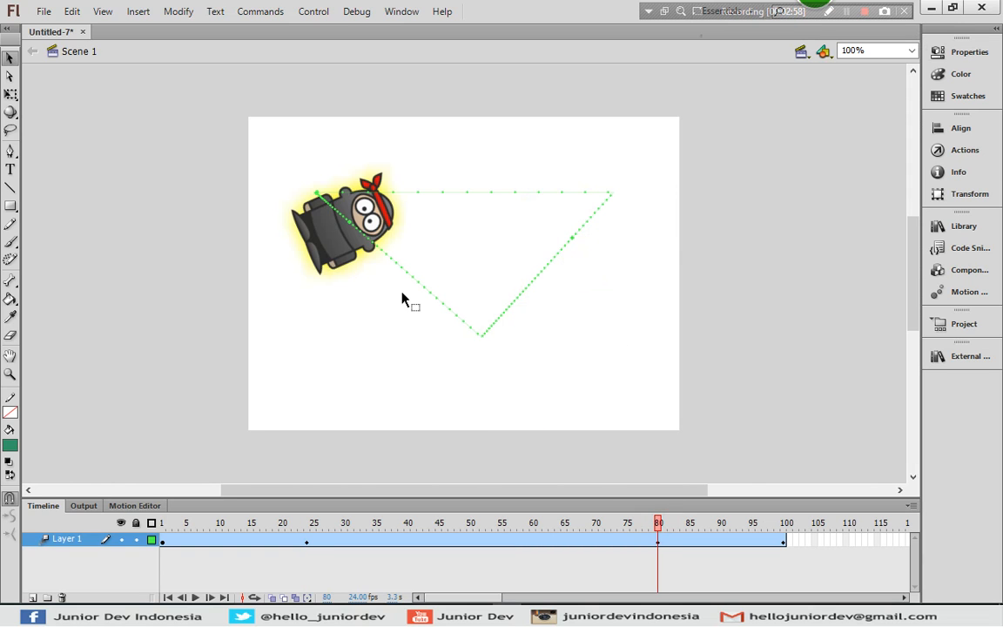
left_click(304, 240)
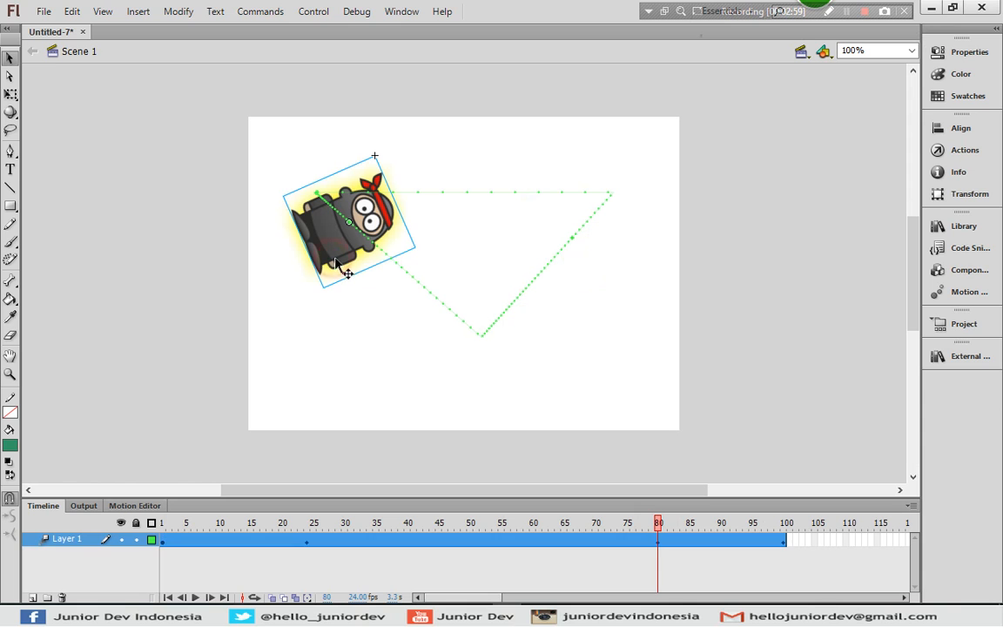
left_click(947, 51)
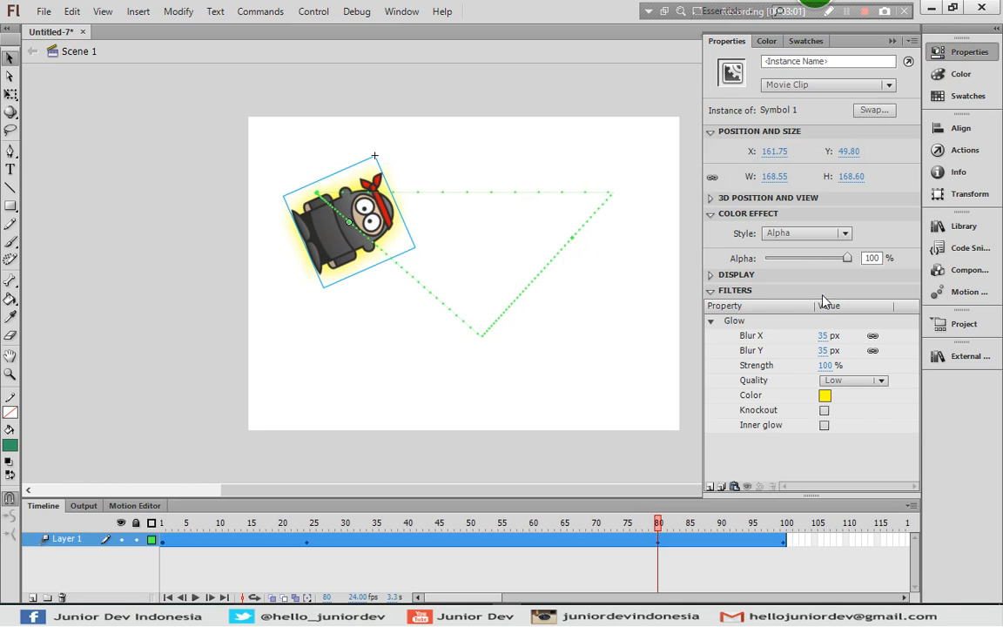
left_click(825, 396)
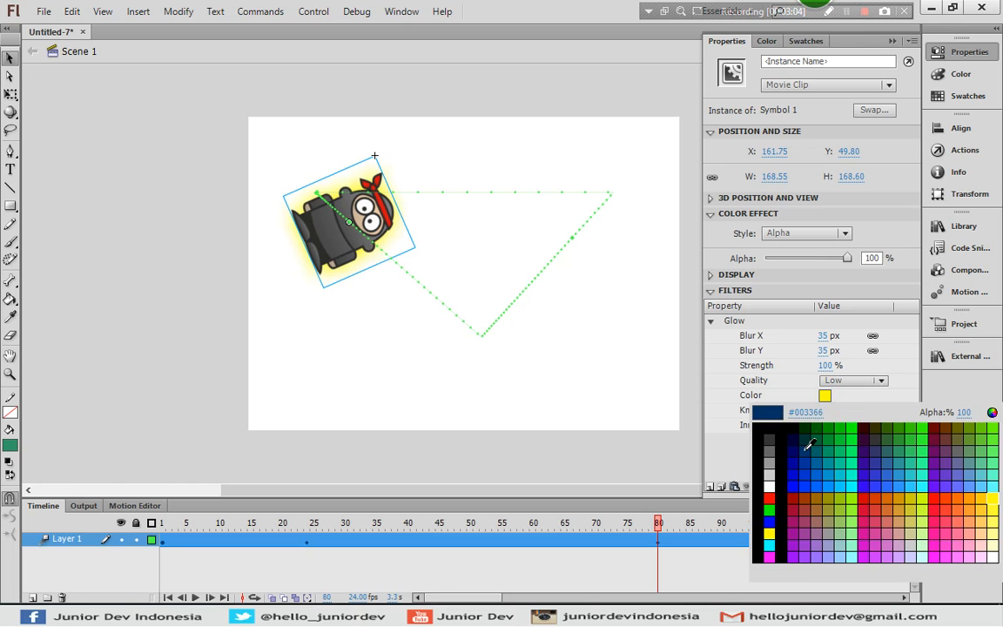
left_click(807, 446)
Step: Set the Alpha color effect of the ninja instance at frame 100 to 0%
left_click(782, 526)
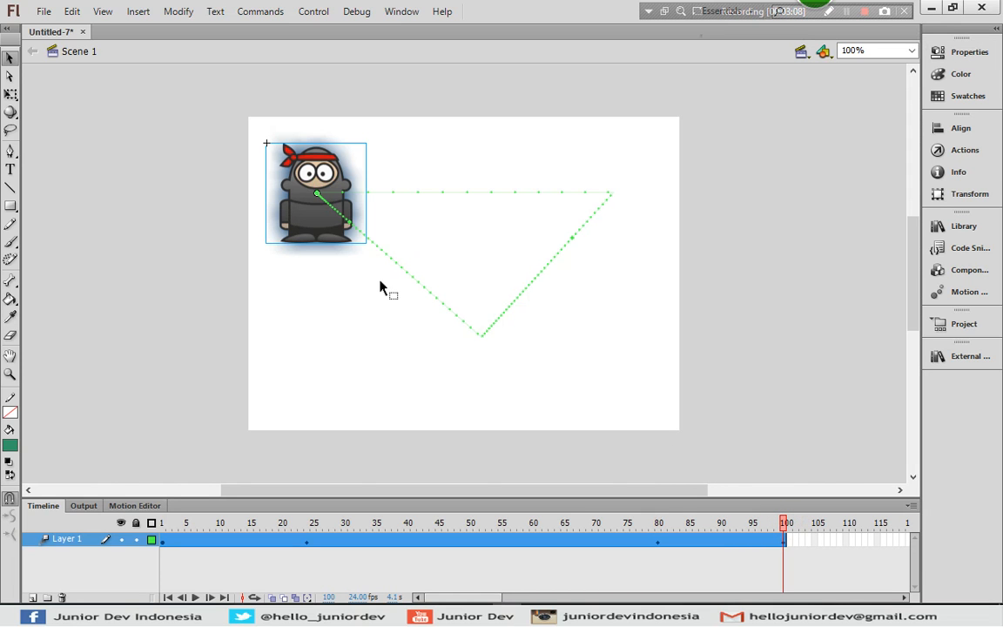
left_click(968, 52)
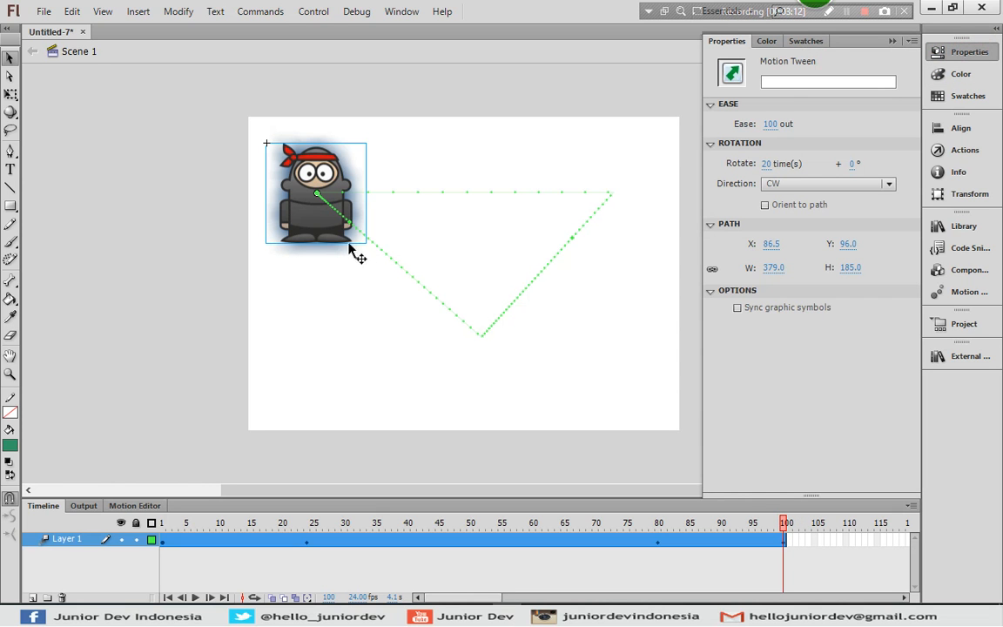
left_click(310, 226)
left_click(962, 51)
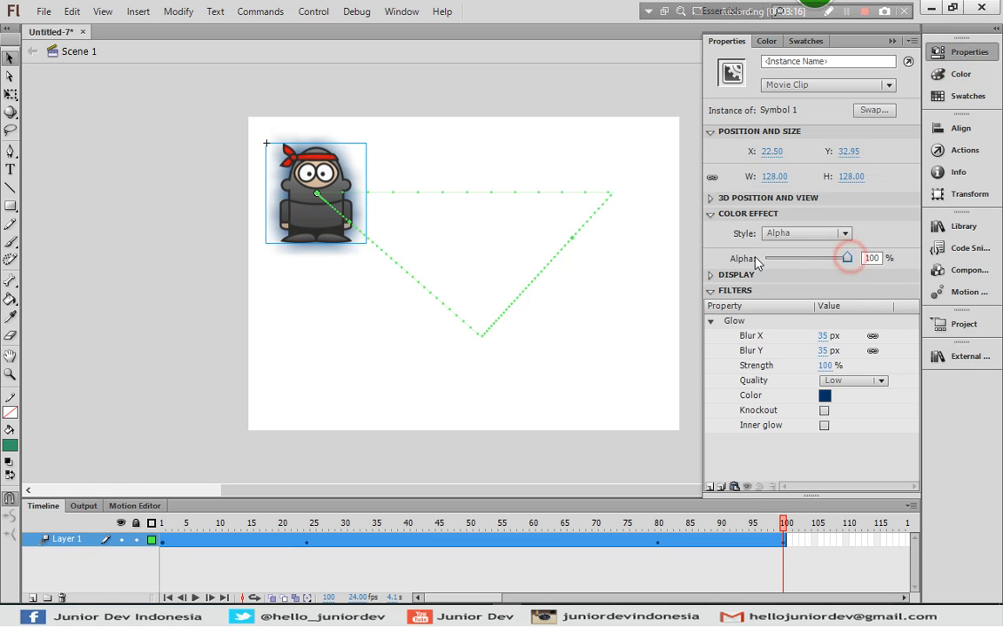
left_click_drag(847, 258, 765, 258)
left_click(338, 394)
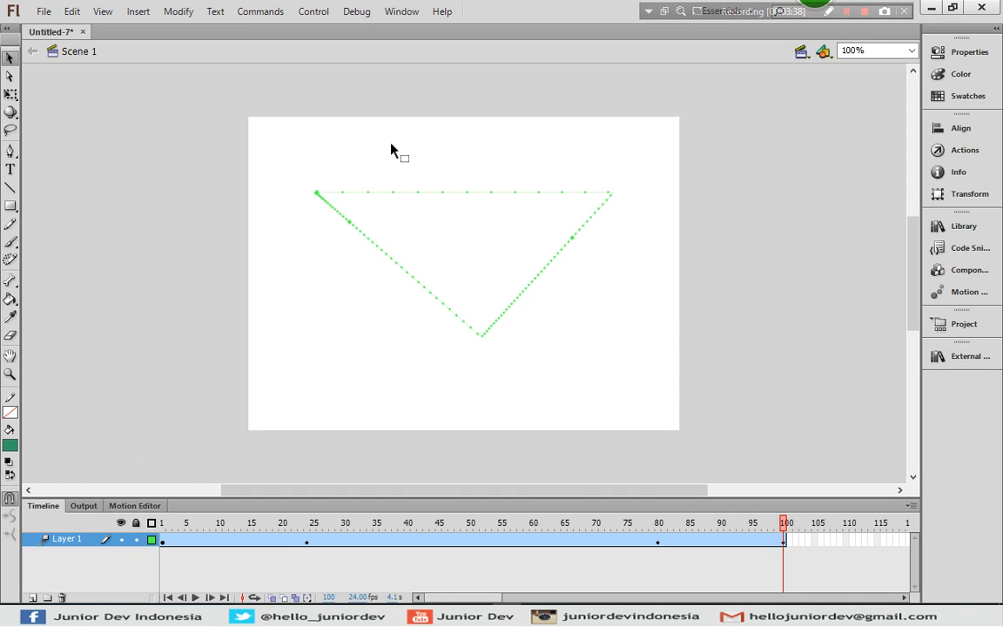
Step: Open the Motion Editor for the ninja instance at frame 24
left_click(401, 10)
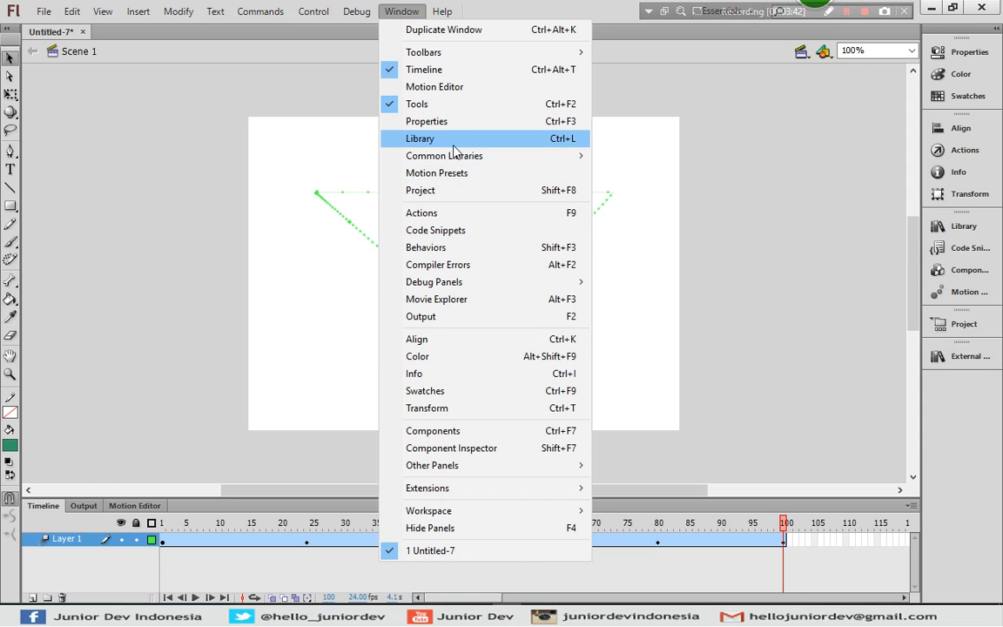
left_click(438, 90)
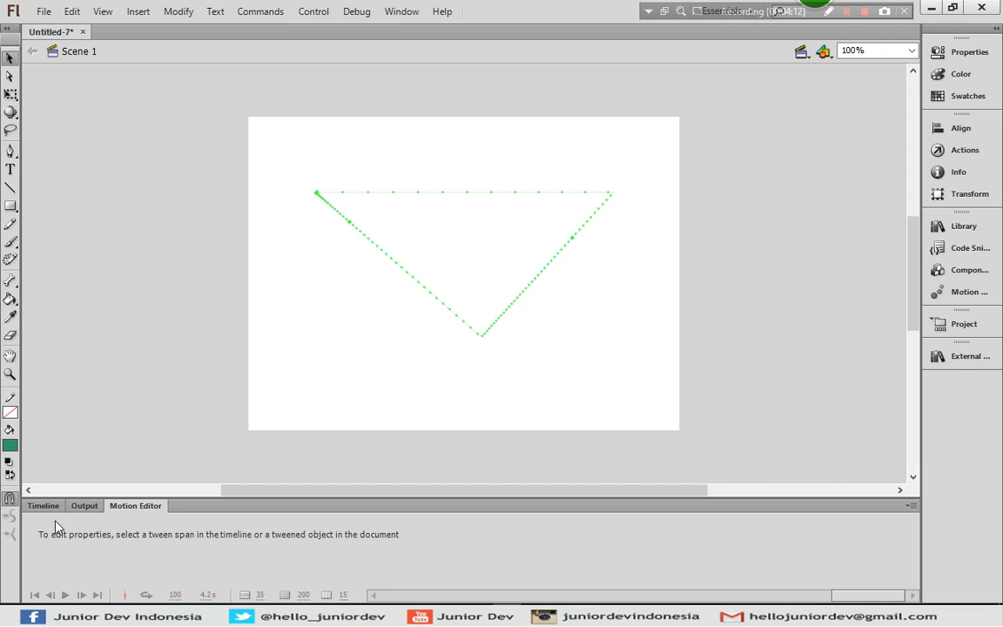
left_click(40, 502)
left_click(41, 506)
left_click(307, 526)
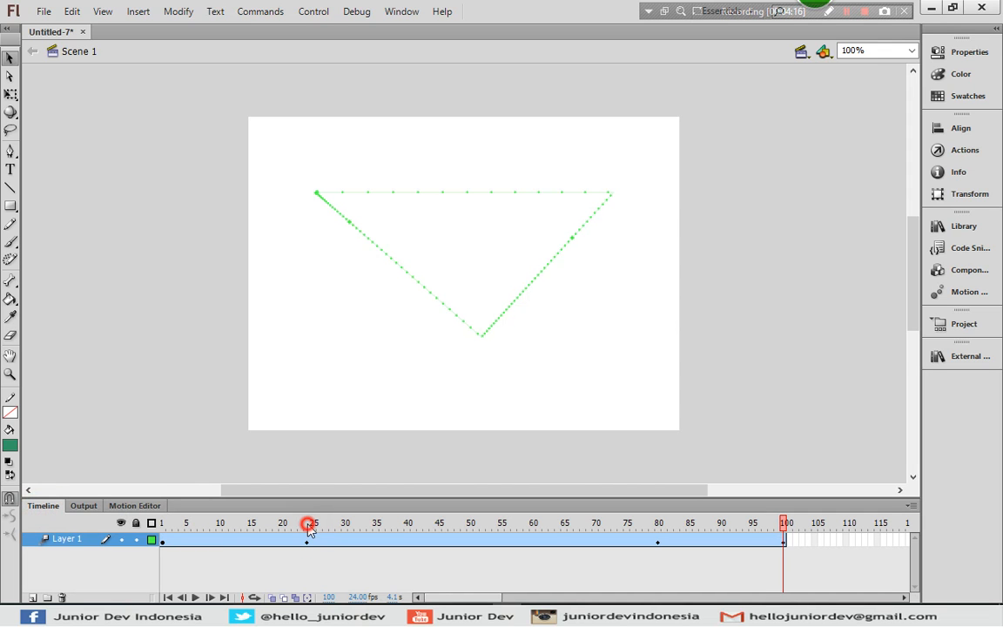
left_click(594, 244)
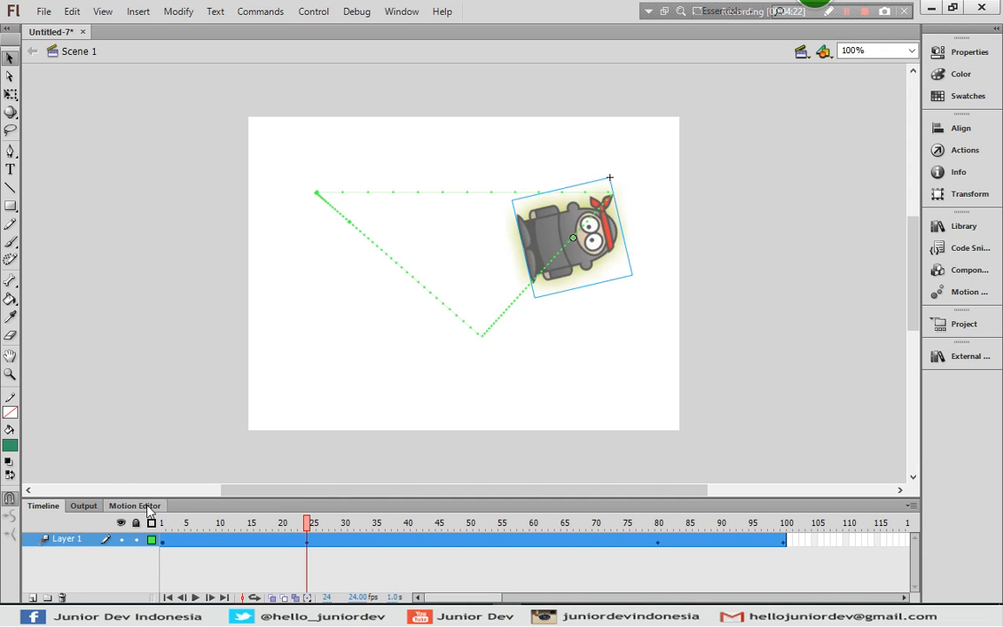
left_click(139, 506)
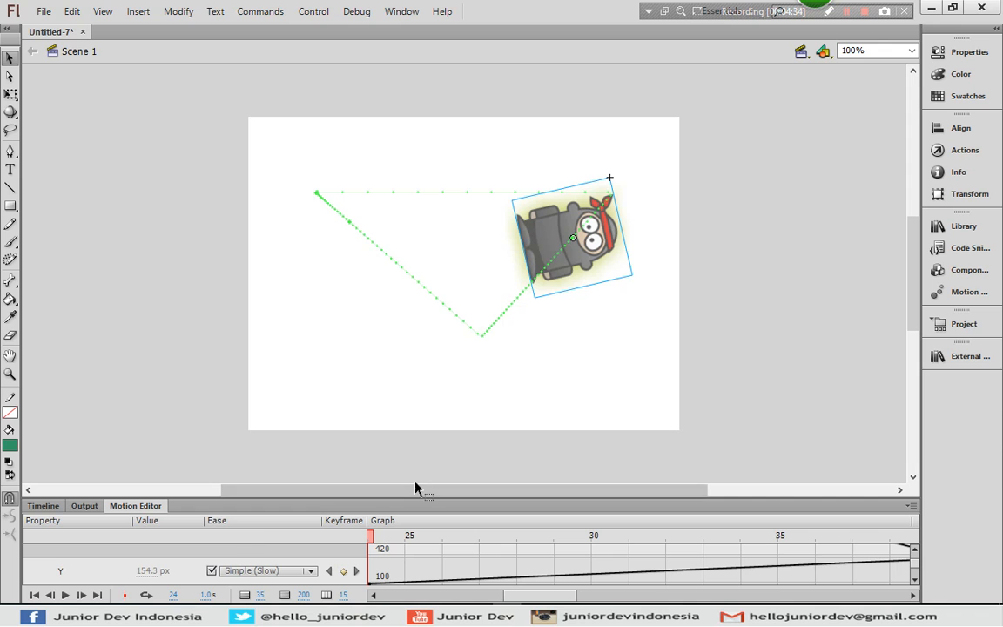
Step: Enlarge the Motion Editor's height and set the stage zoom to Fit in Window
left_click(465, 496)
left_click_drag(466, 498, 470, 273)
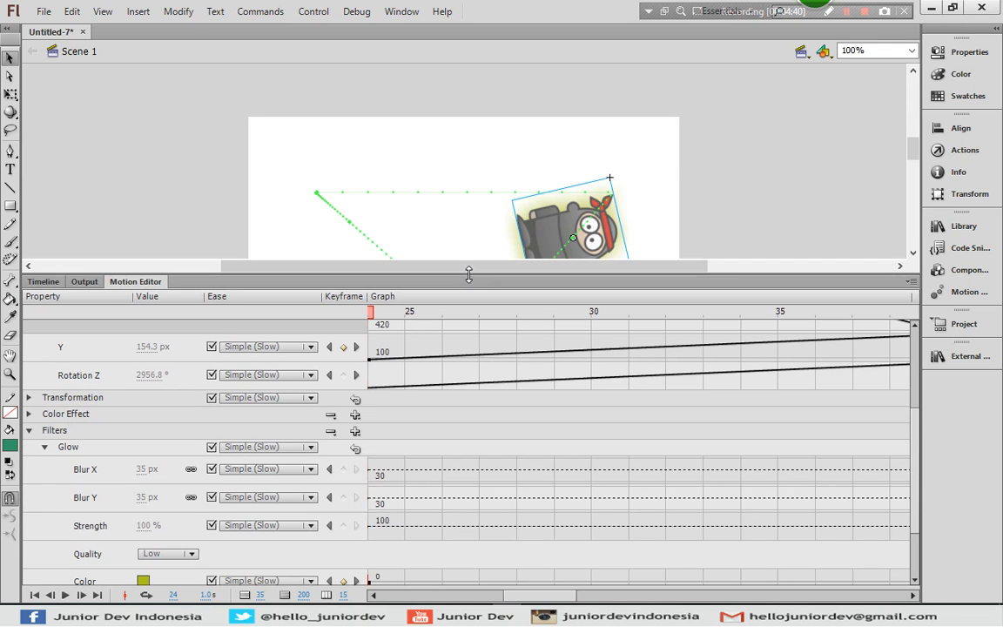
left_click(912, 50)
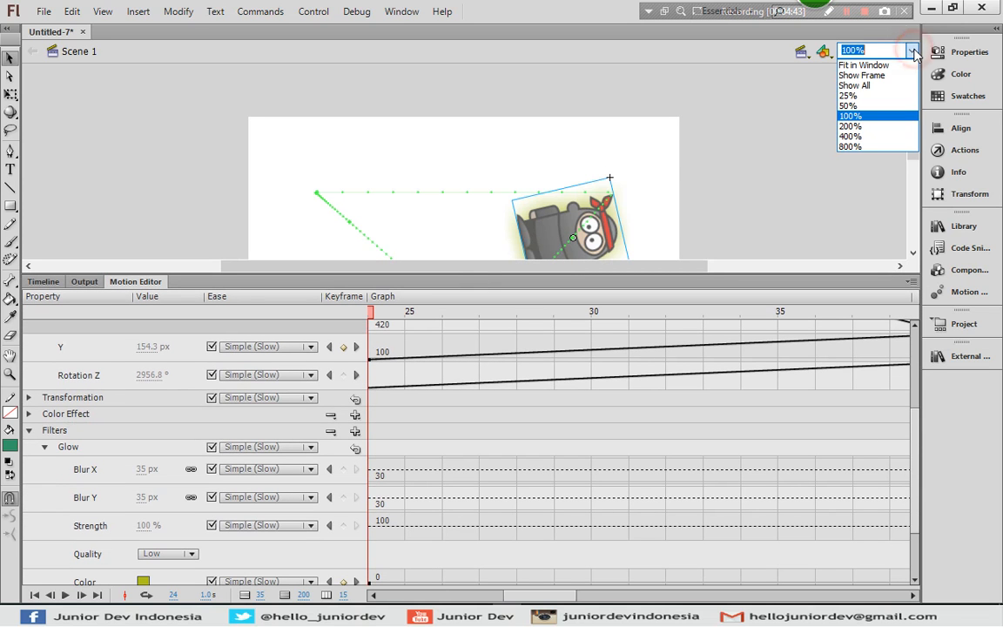
left_click(858, 67)
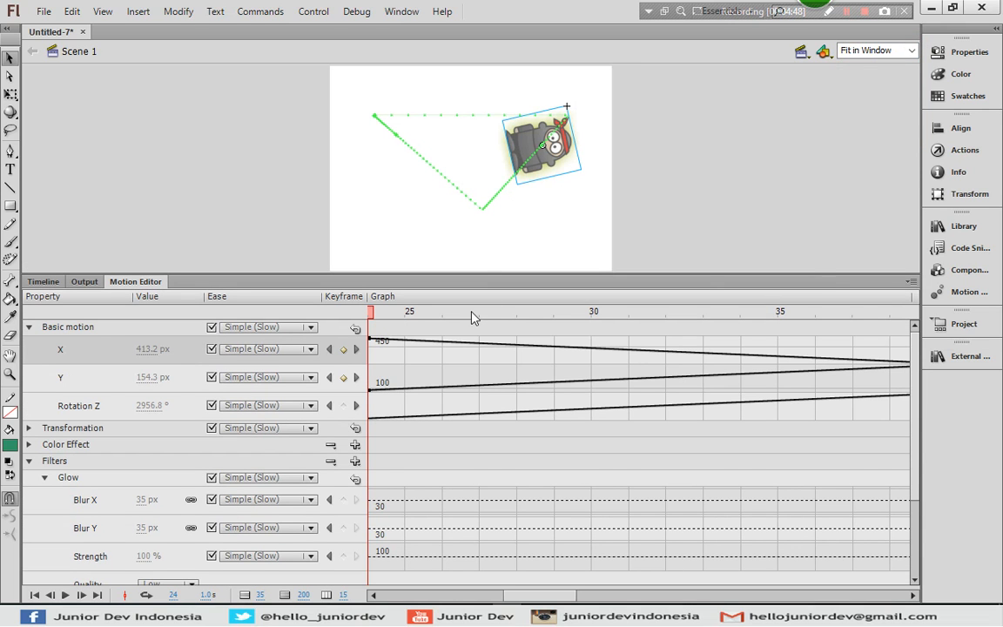
Step: Examine the tween's Basic motion graphs through frame 100 and its Transformation properties in the Motion Editor
left_click(28, 327)
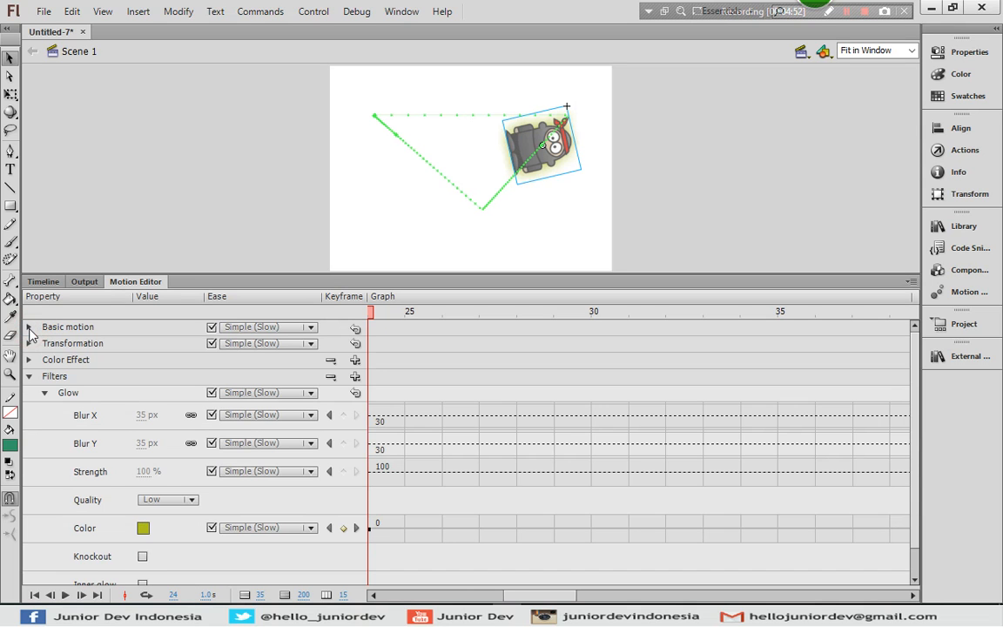
left_click(29, 376)
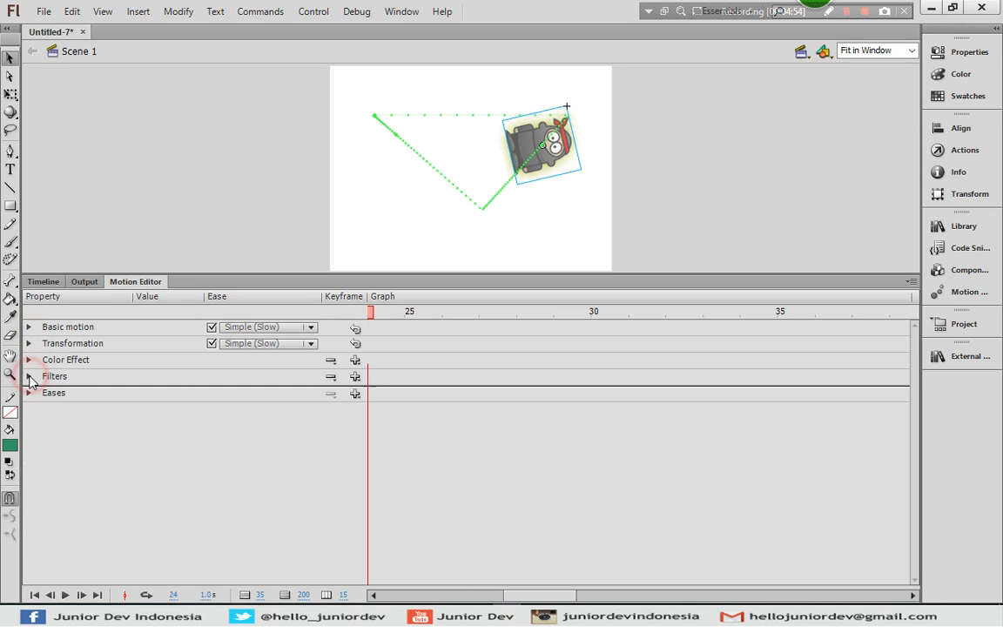
left_click(29, 327)
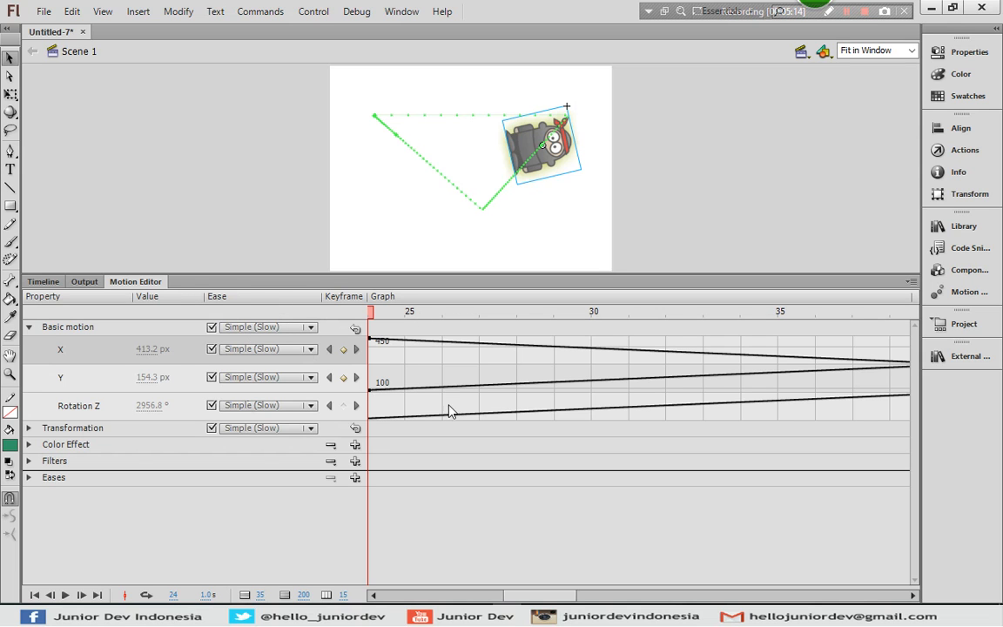
left_click_drag(553, 595, 899, 592)
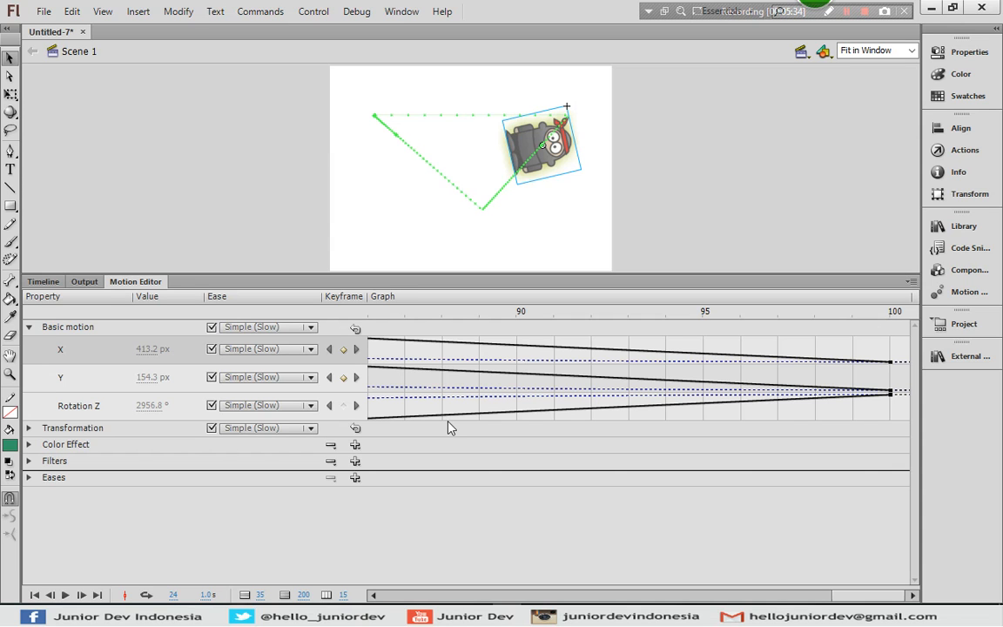
left_click(29, 328)
left_click(29, 344)
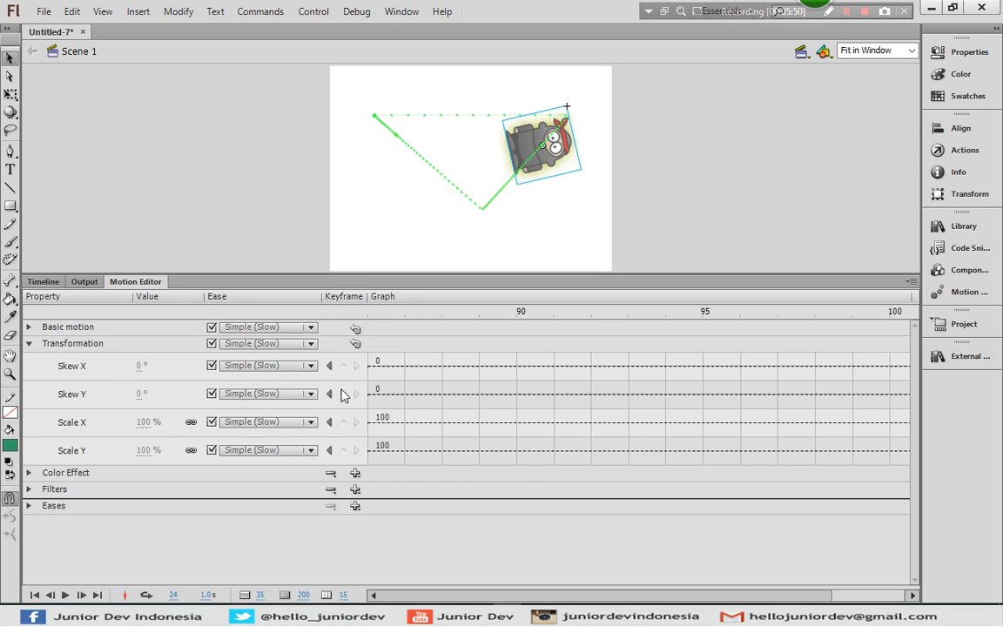
left_click(30, 344)
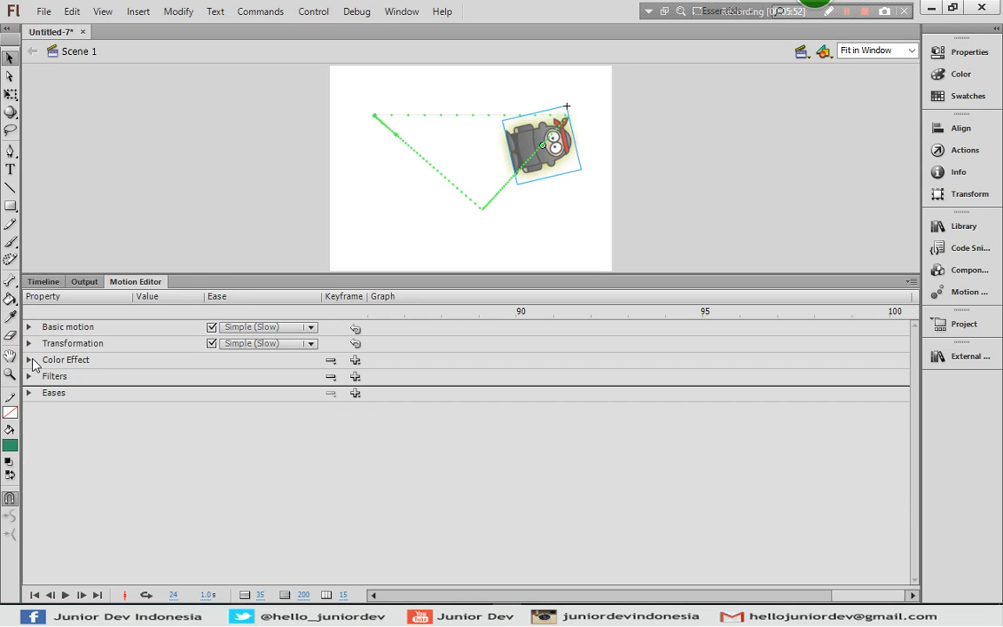
Step: Review the tween's Alpha graph under Color Effect and the color effect types that can be added
left_click(28, 360)
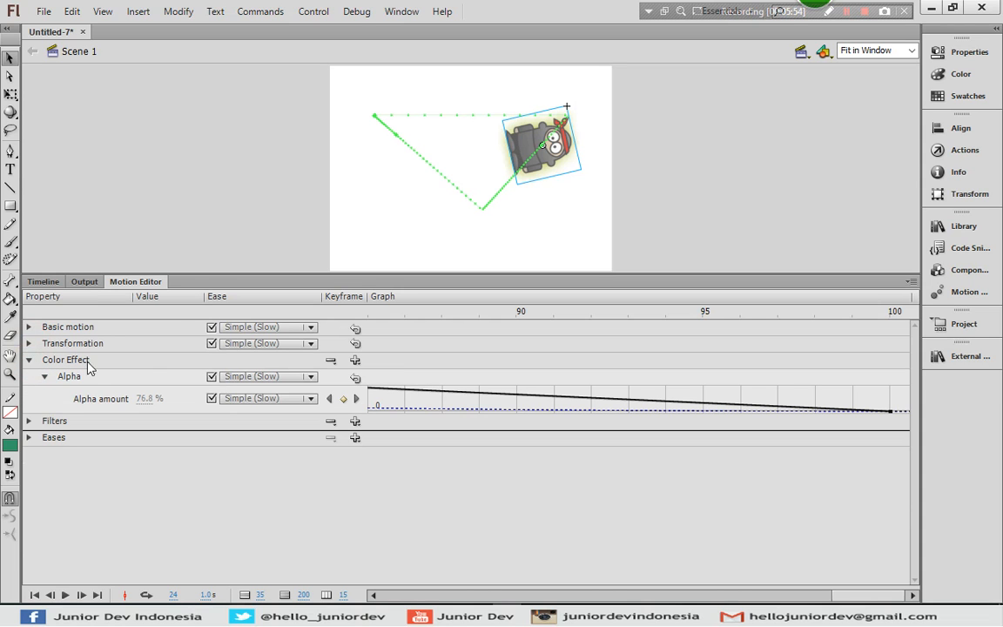
left_click(356, 362)
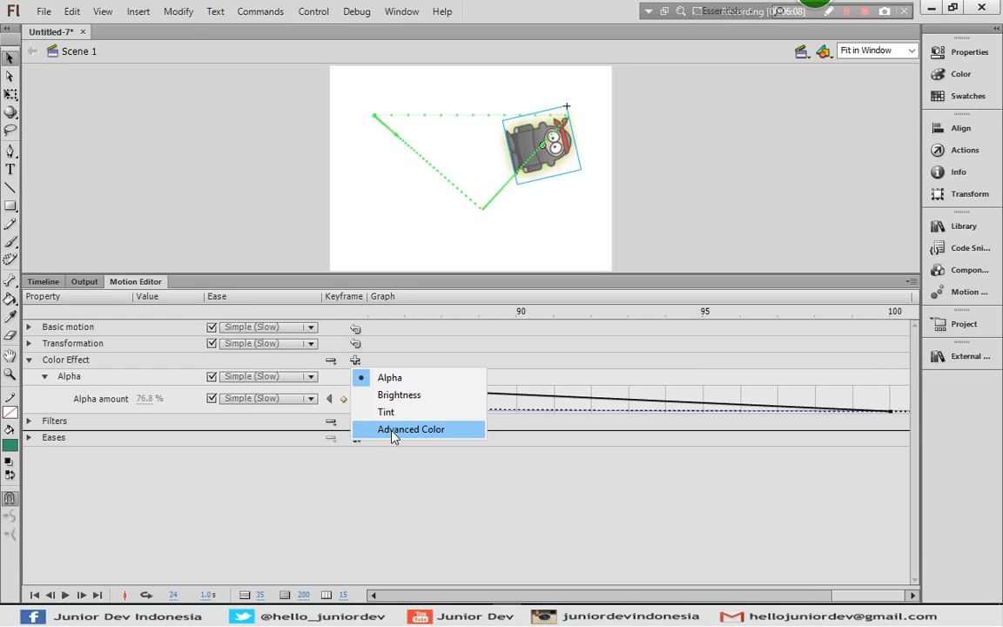
left_click(277, 512)
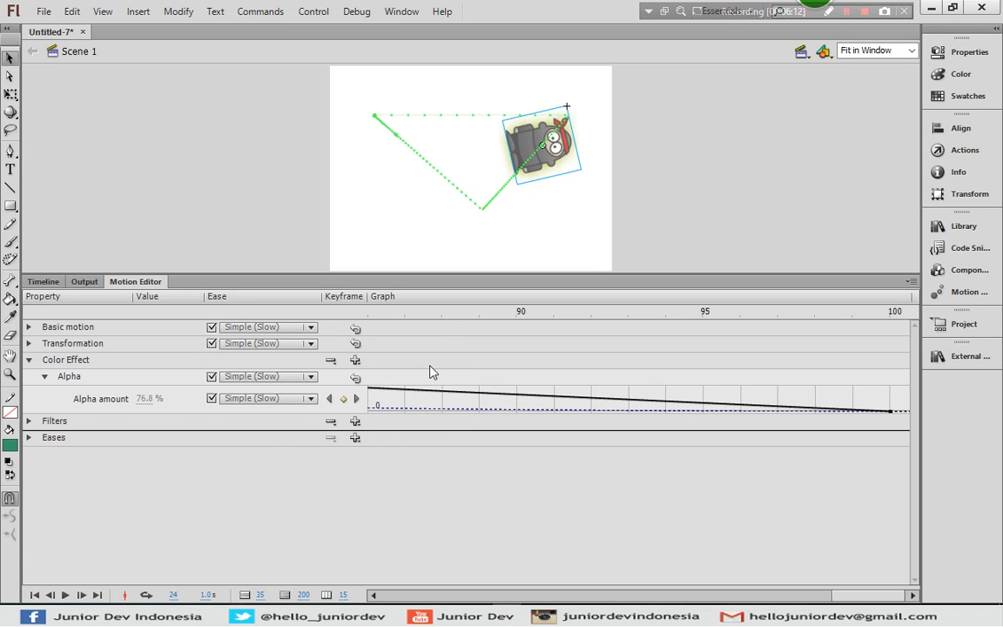
left_click(30, 361)
Step: Examine the Glow properties under Filters and the Simple (Slow) curve under Eases
left_click(28, 377)
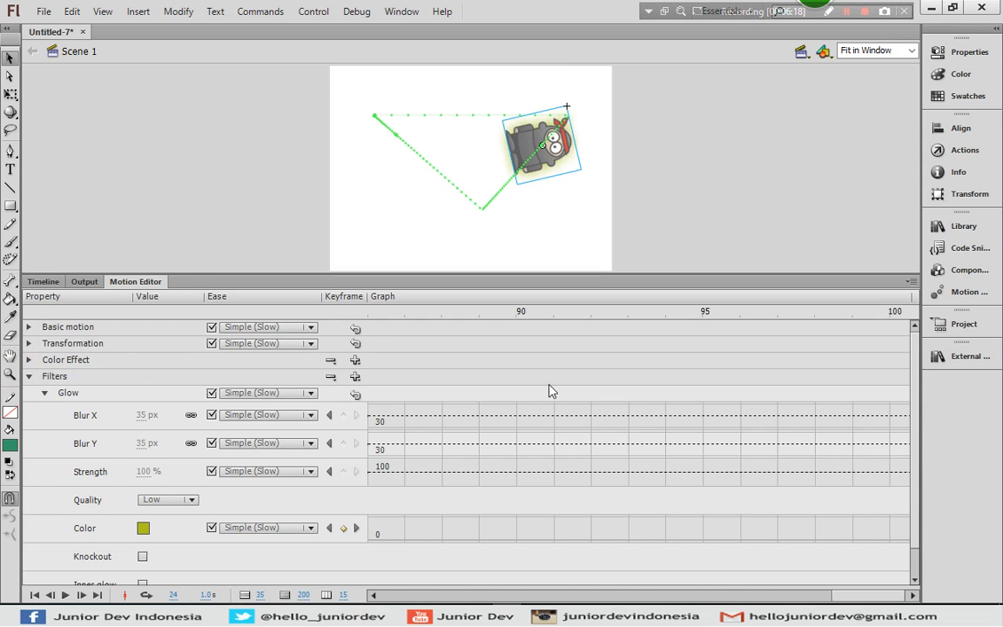
scroll(828, 404, "down", 2)
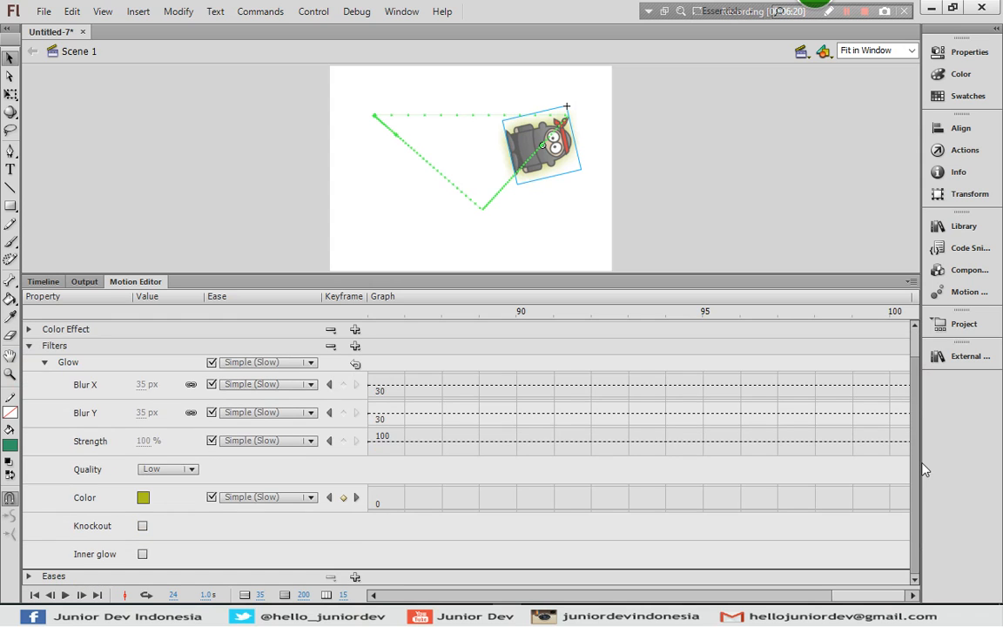
scroll(827, 348, "up", 2)
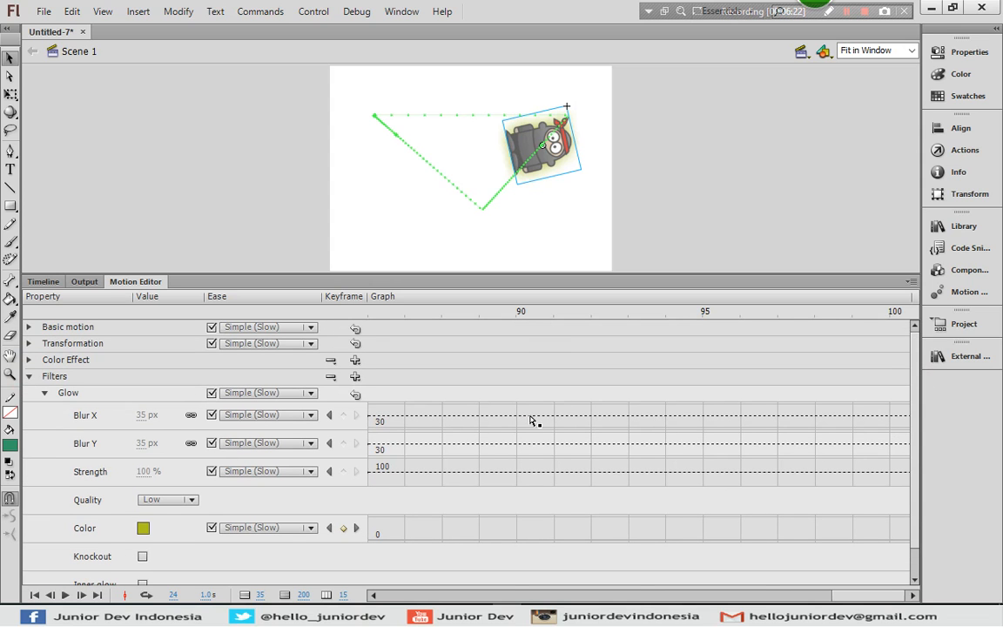
left_click(29, 377)
left_click(29, 393)
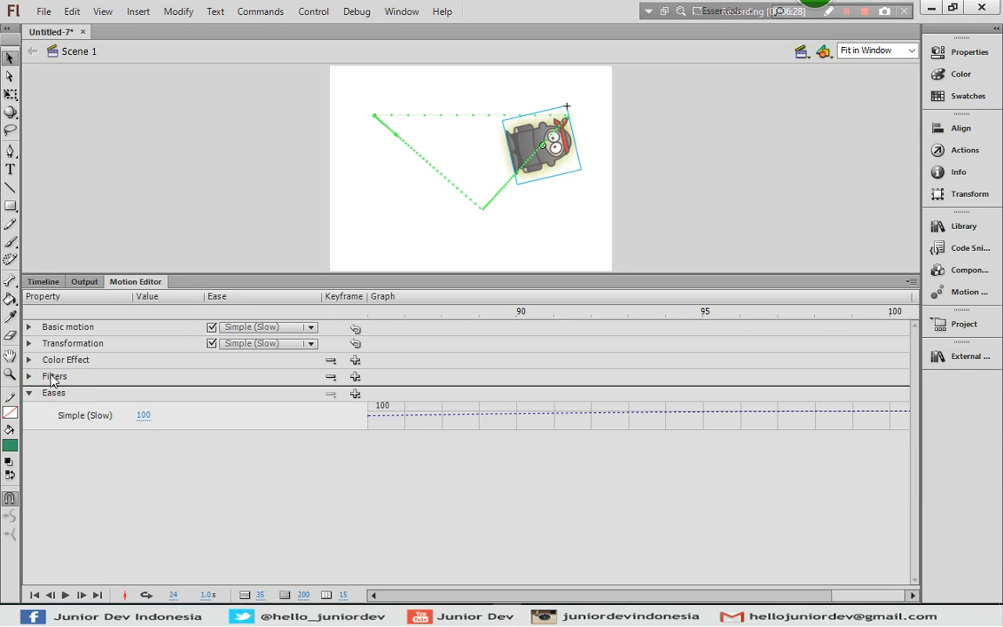
Step: Scrub the playhead between frames 1 and 14 to examine how the X, Y and Rotation Z values change under Basic motion
left_click(31, 393)
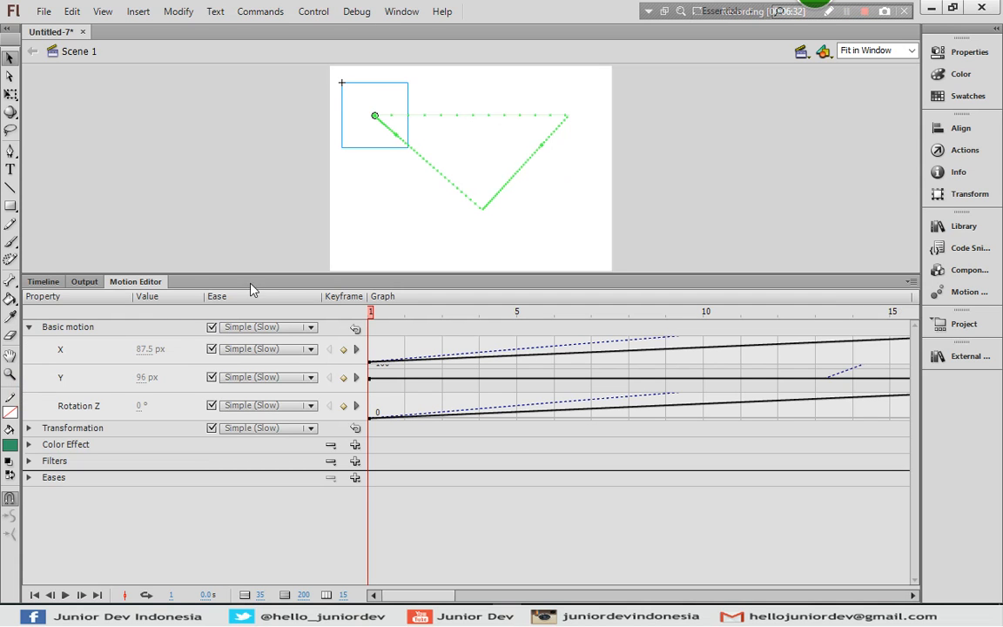
left_click(372, 313)
left_click_drag(371, 316, 629, 315)
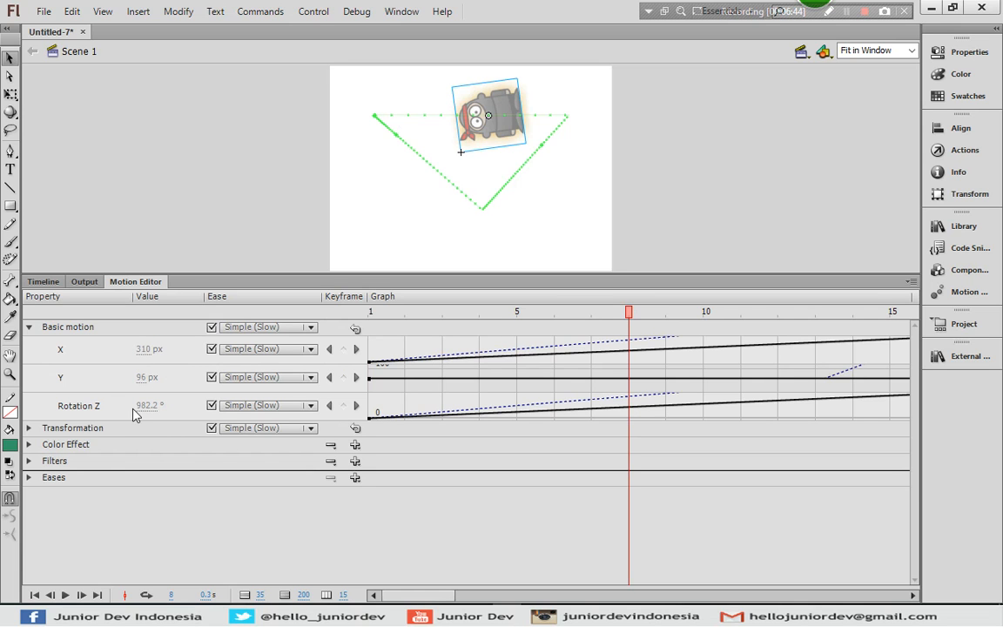
left_click_drag(629, 311, 703, 312)
left_click_drag(771, 315, 852, 314)
left_click_drag(597, 317, 421, 332)
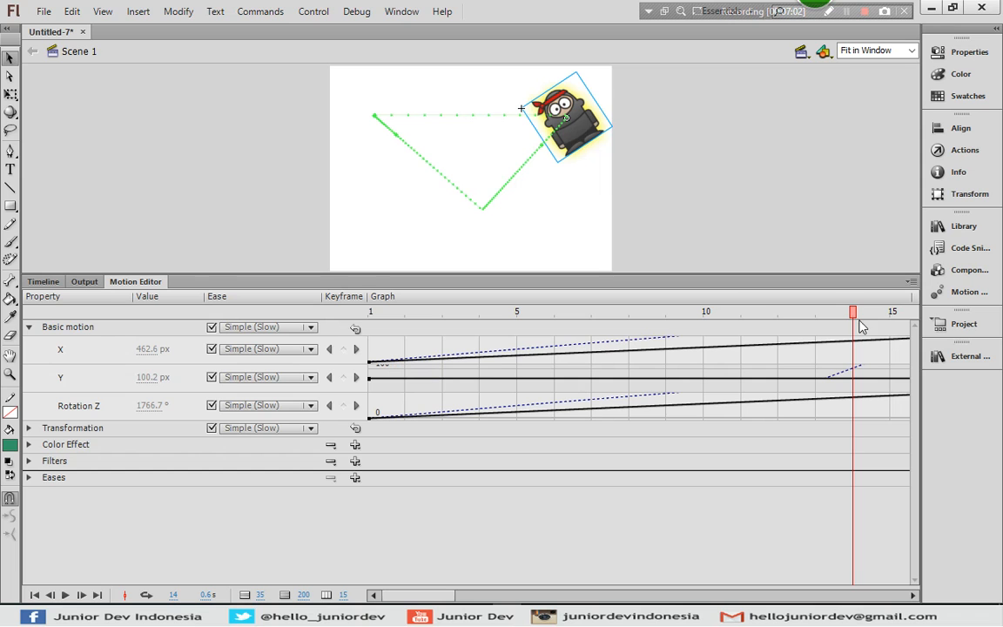
left_click_drag(853, 314, 831, 319)
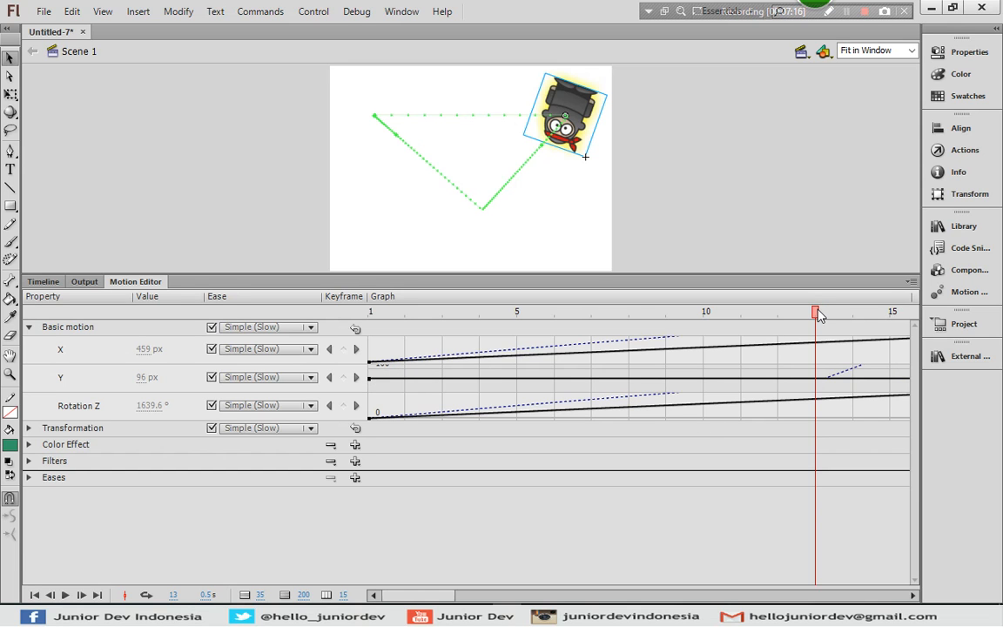
left_click_drag(819, 315, 354, 325)
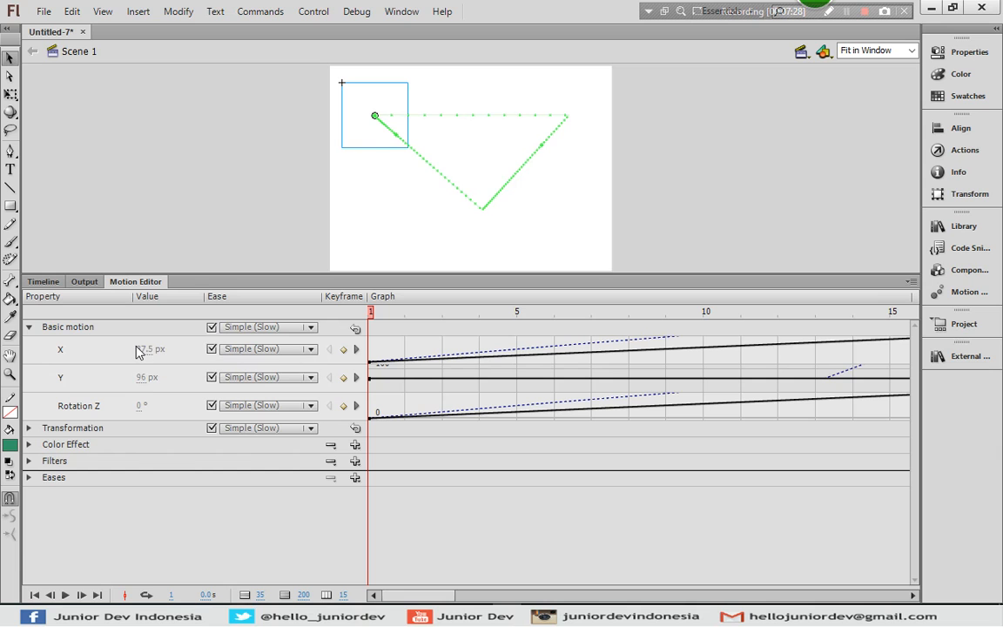
Step: Disable easing on X and Y, and set the position at frame 1 to X 128 px and Y 140 px
left_click(211, 350)
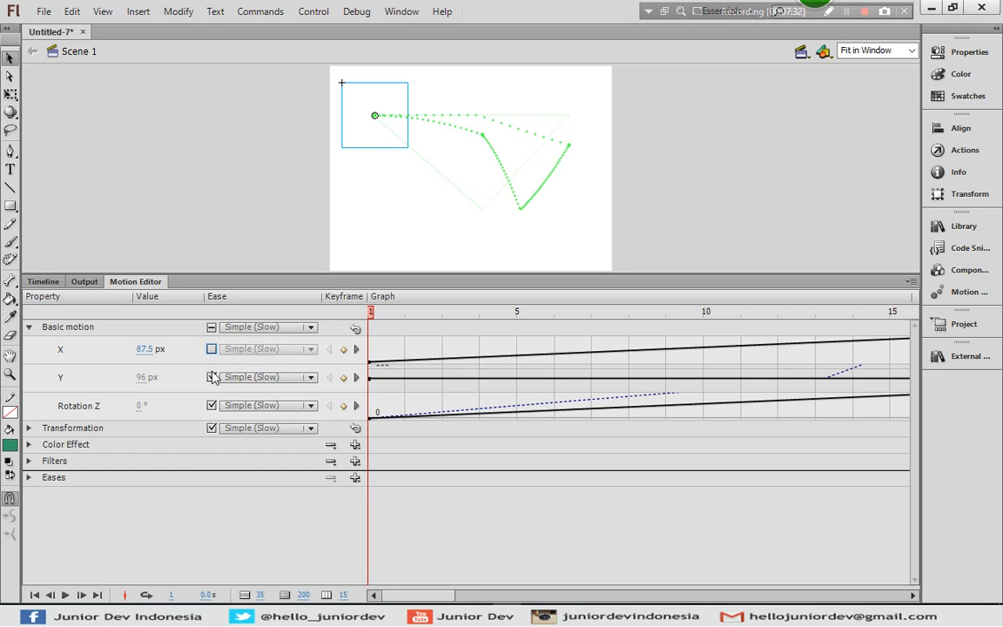
left_click(211, 378)
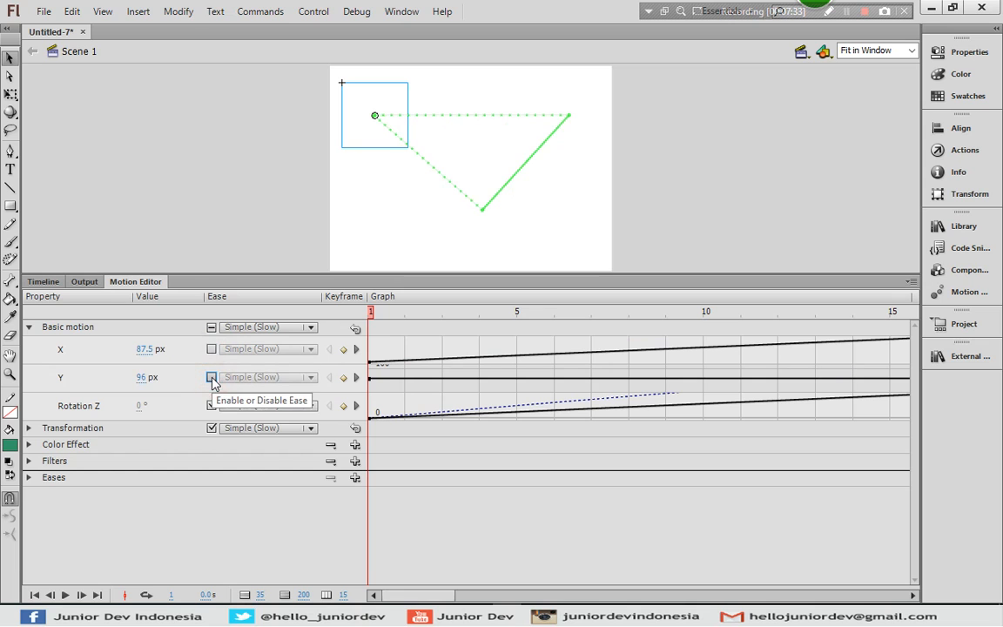
left_click(143, 349)
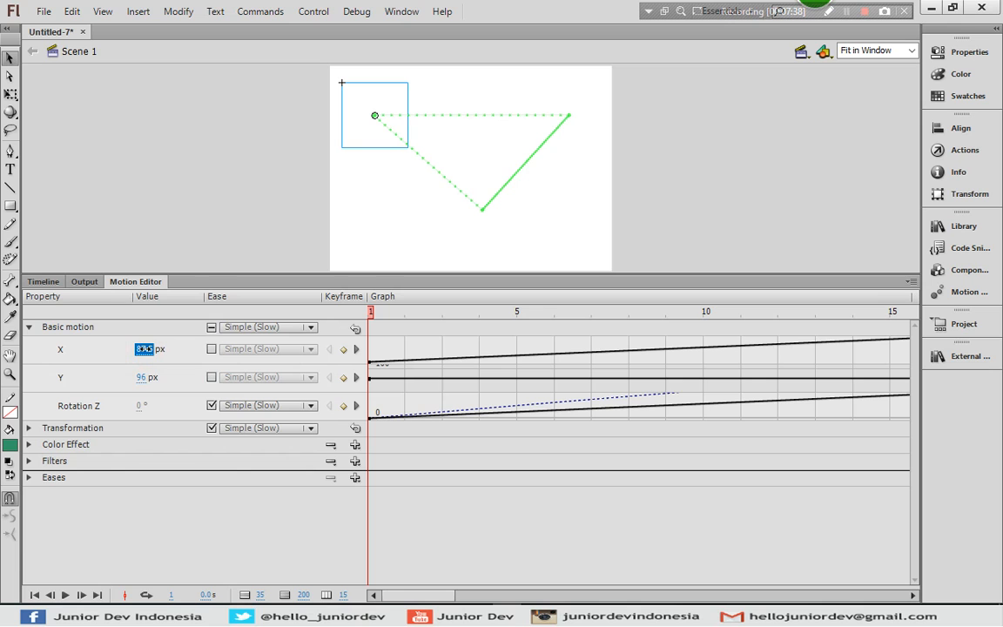
type("128")
key("Return")
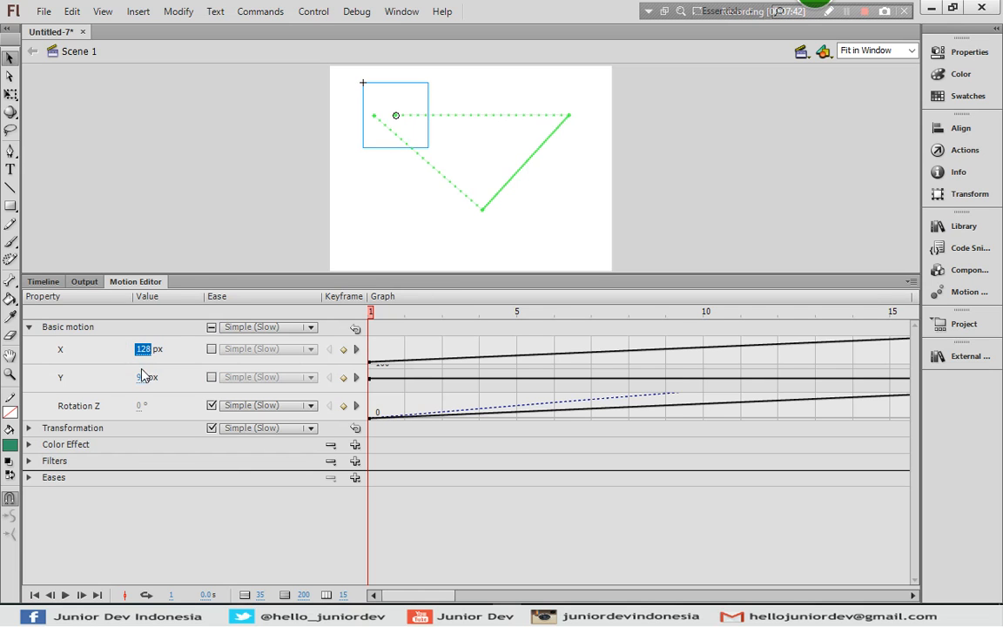
left_click_drag(143, 380, 181, 383)
left_click(181, 383)
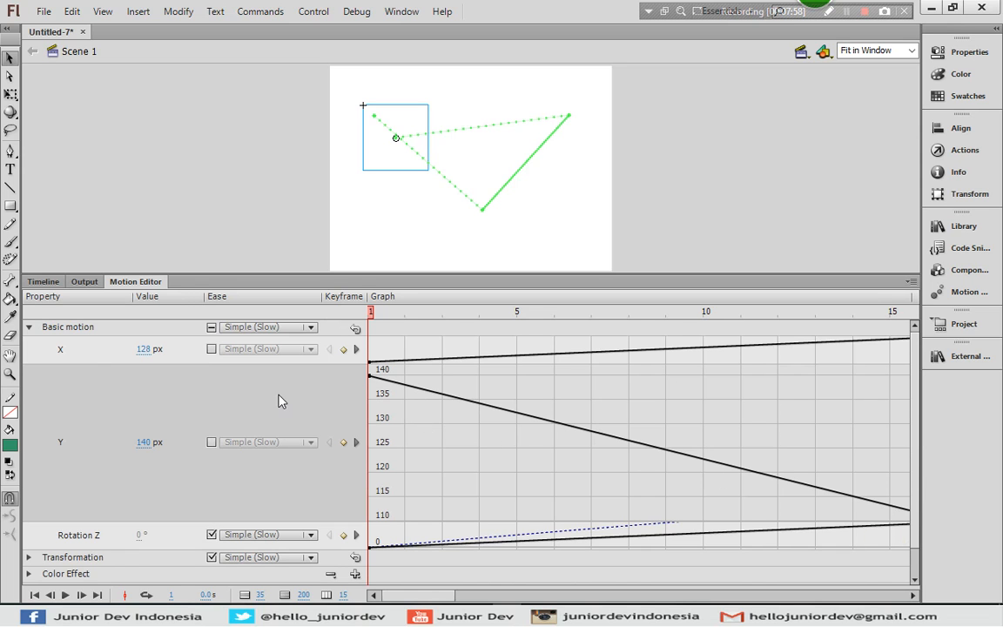
Step: Reshape the graphs at the frame 1 keyframe, moving X to about 236 px and Y to about 122 px
left_click(94, 355)
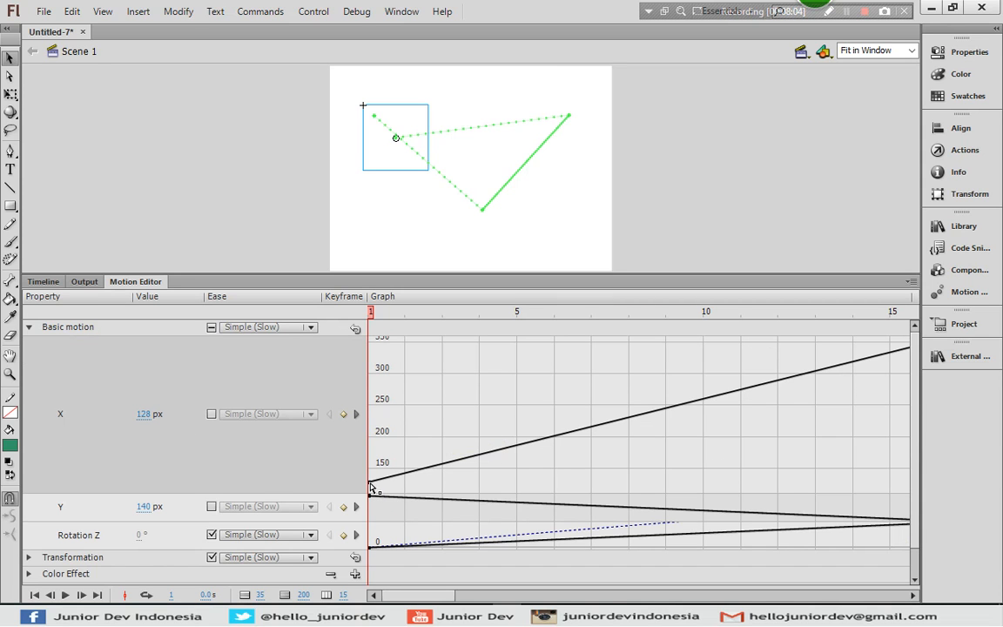
left_click_drag(370, 485, 370, 418)
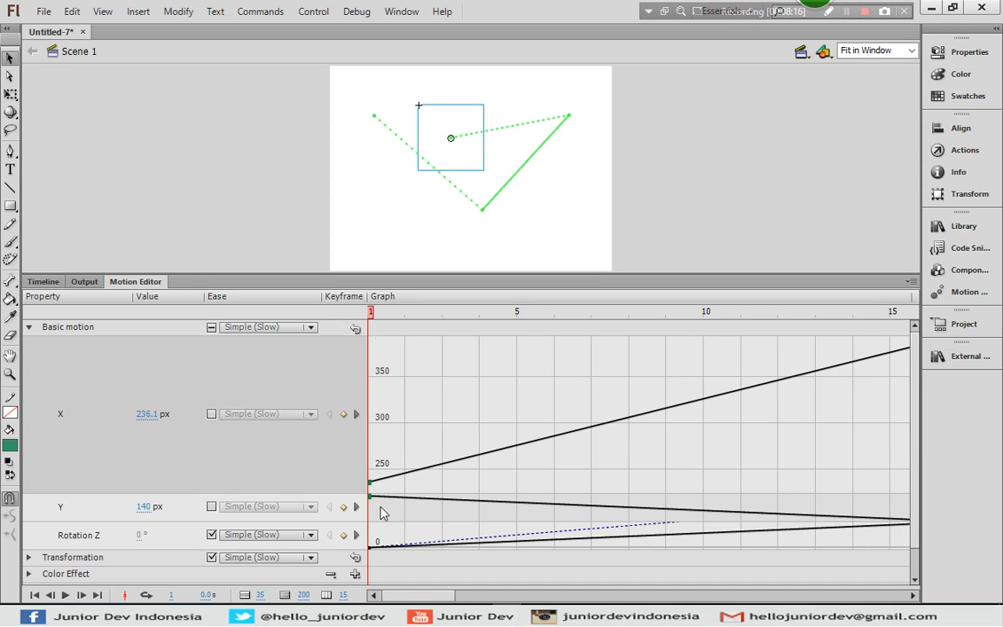
left_click(74, 511)
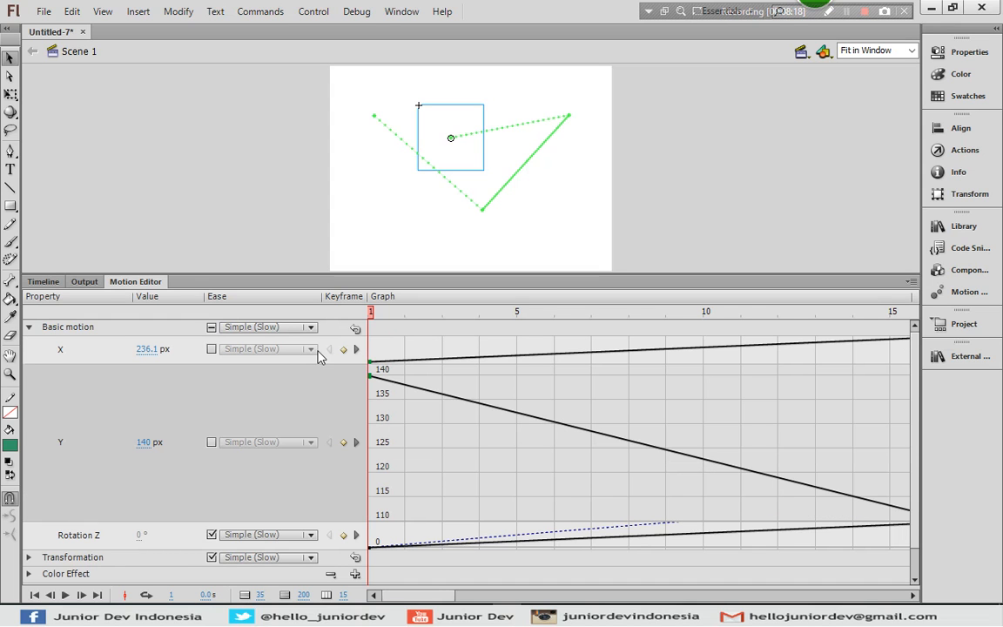
left_click_drag(373, 382, 377, 468)
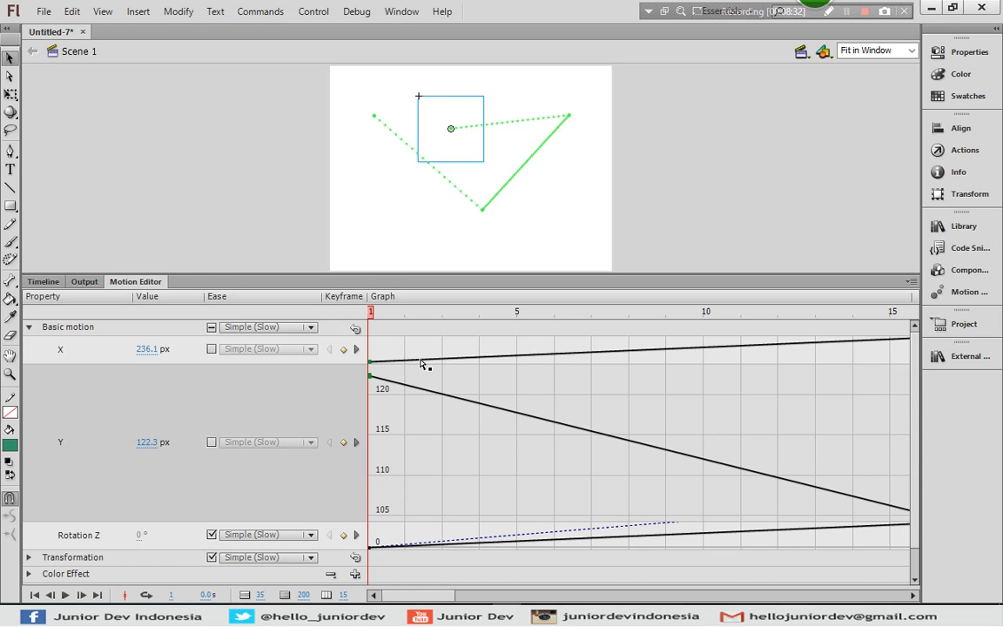
Step: Move the frame 24 keyframe on the graphs to about 449 px for X and about 112 px for Y
left_click(356, 350)
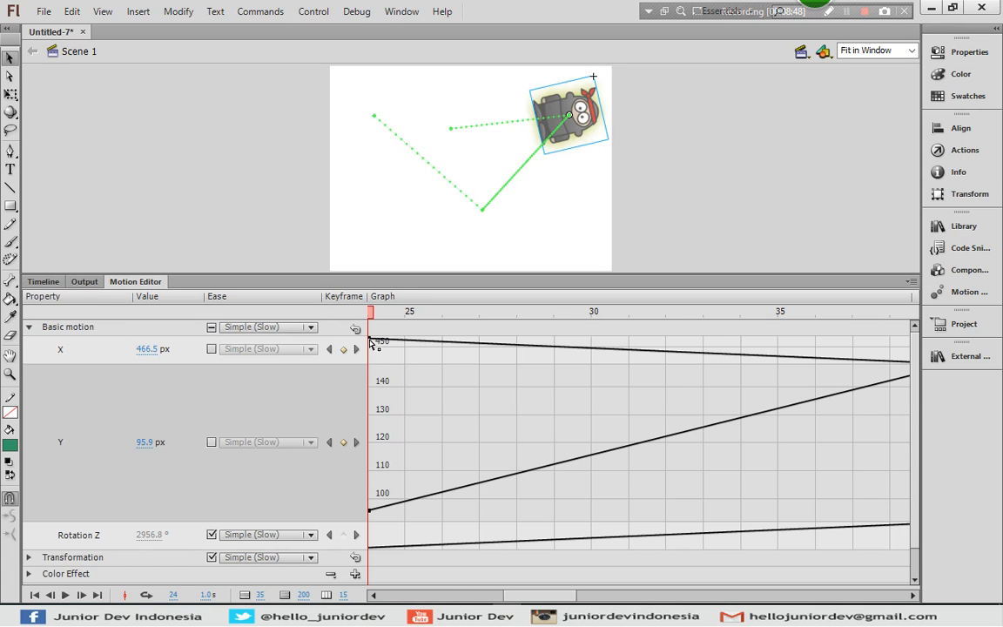
left_click(103, 357)
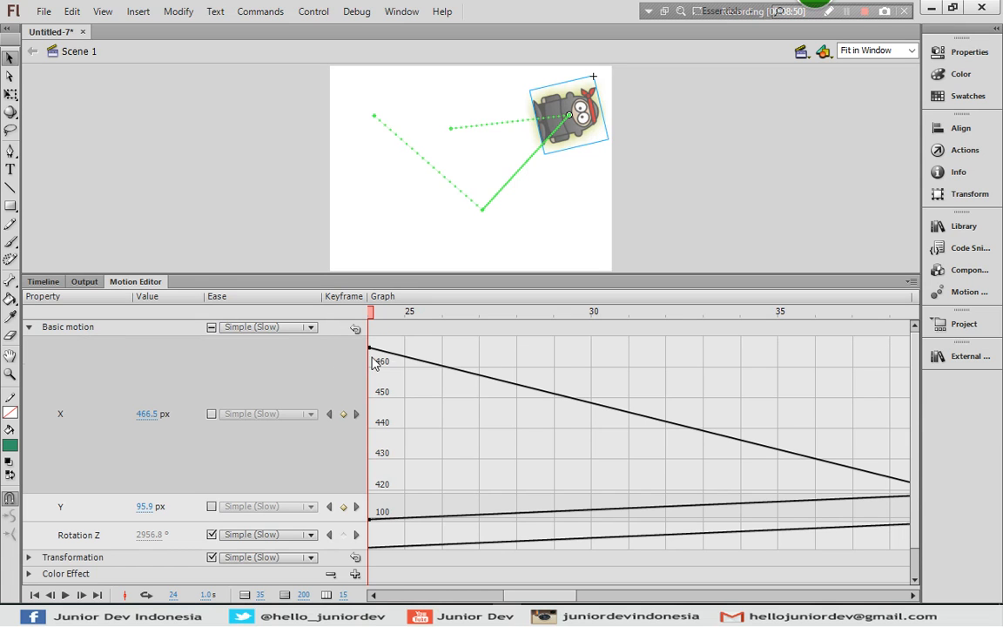
left_click_drag(369, 350, 371, 403)
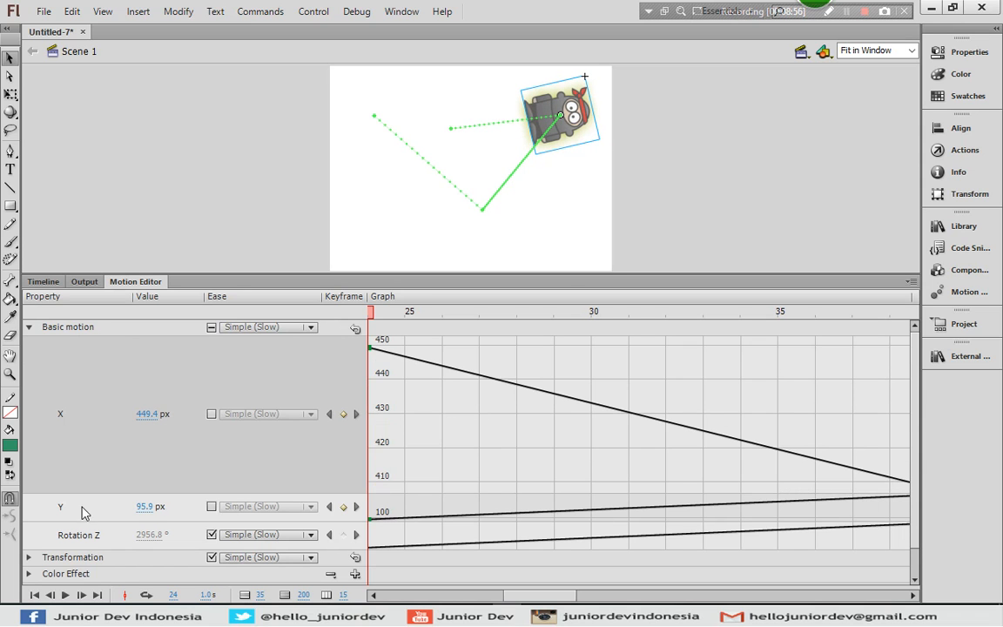
left_click(83, 512)
left_click_drag(370, 513, 373, 471)
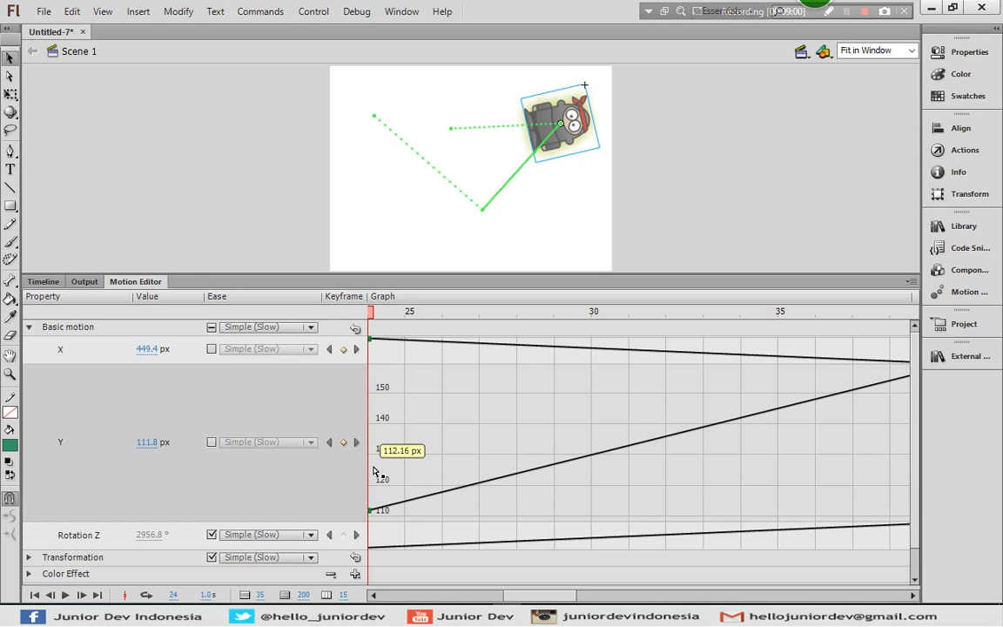
left_click(104, 394)
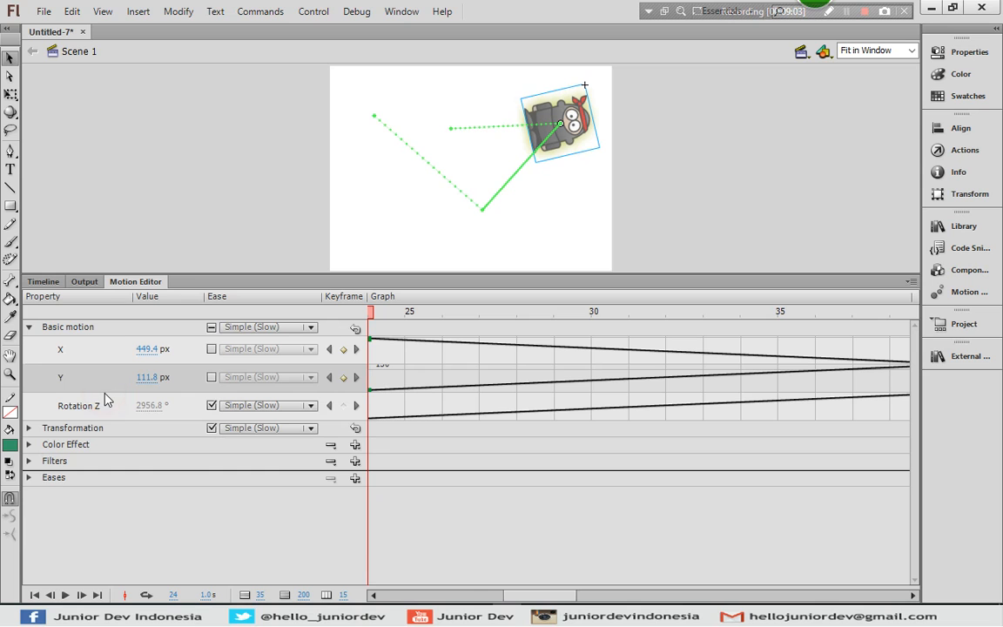
Step: Disable easing on Rotation Z and set its value at frame 24 to 1824°
left_click(210, 406)
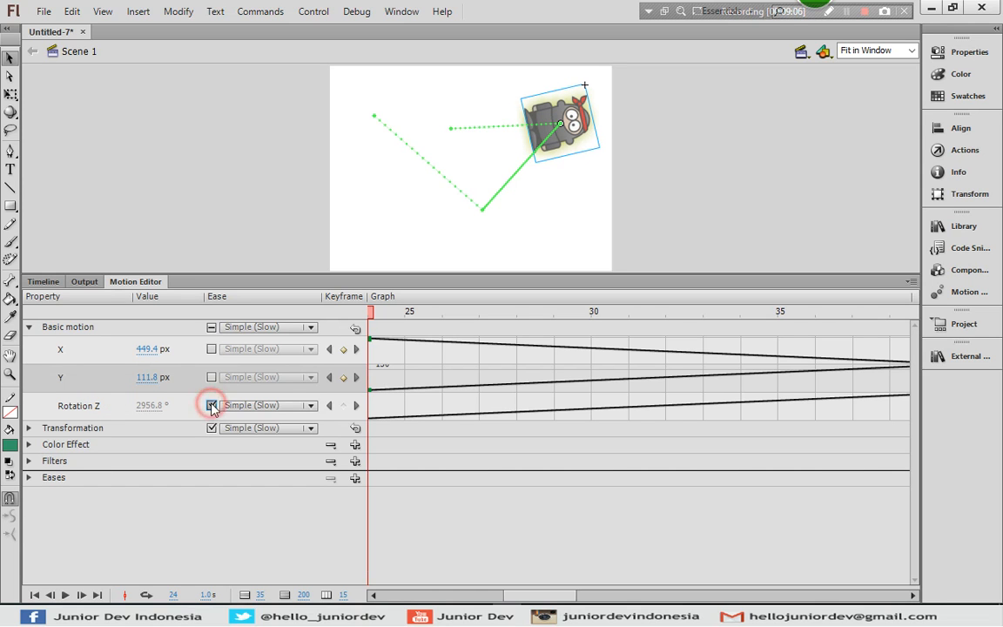
left_click(146, 406)
type("1697")
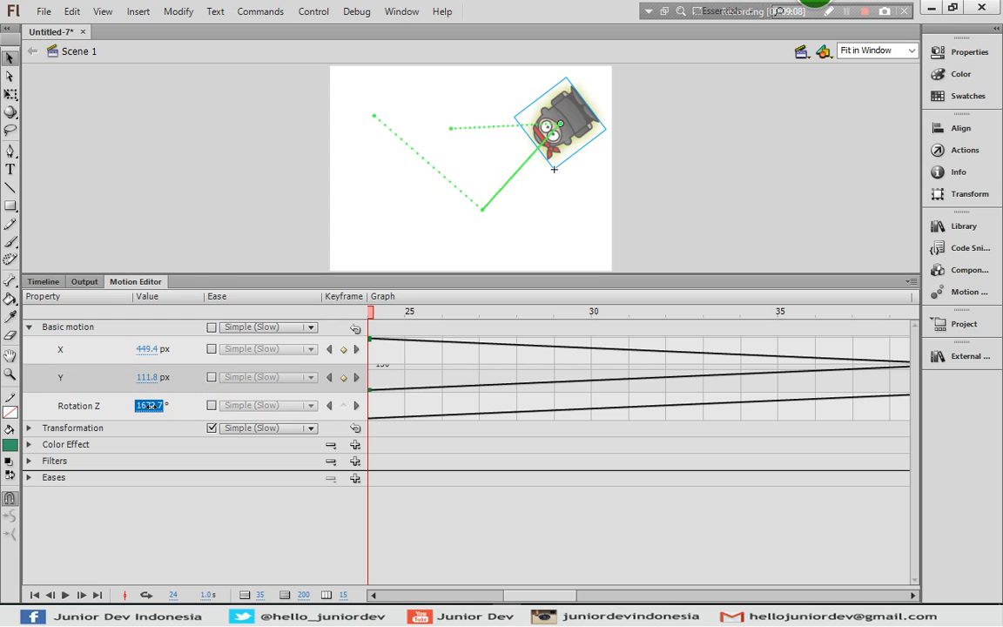
key("Return")
left_click_drag(183, 408, 277, 416)
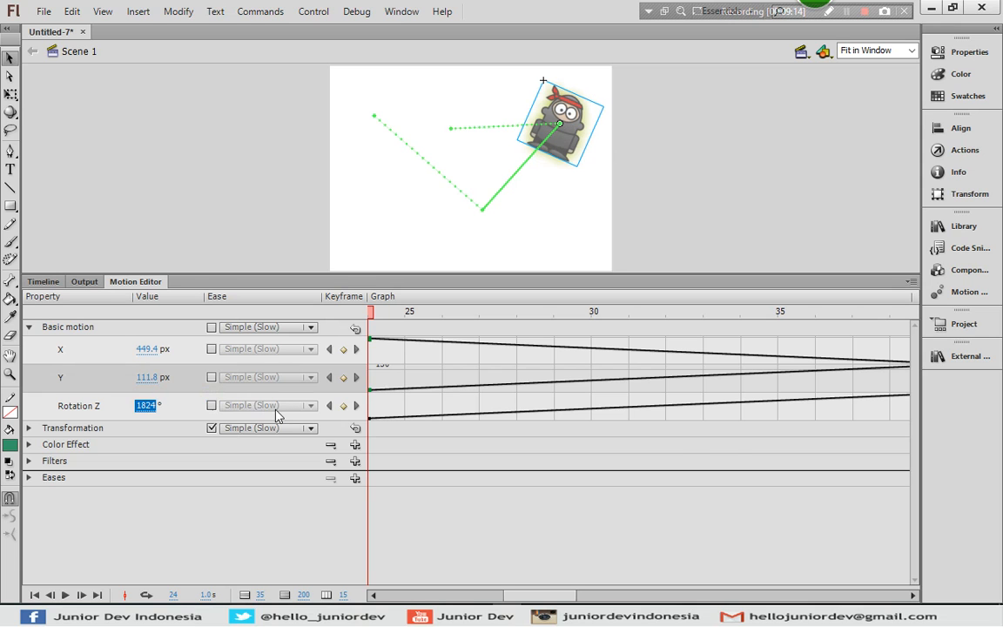
Step: Adjust the Rotation Z graph, moving the frame 24 keyframe to about 2182° and the frame 100 keyframe to about 6830°
left_click(72, 410)
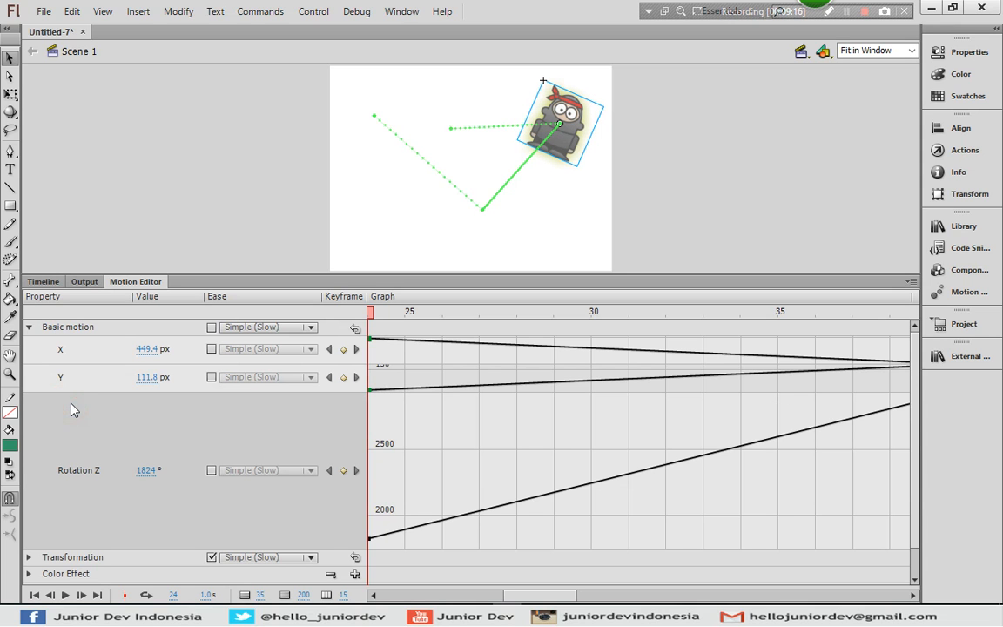
left_click(370, 539)
left_click_drag(370, 539, 372, 497)
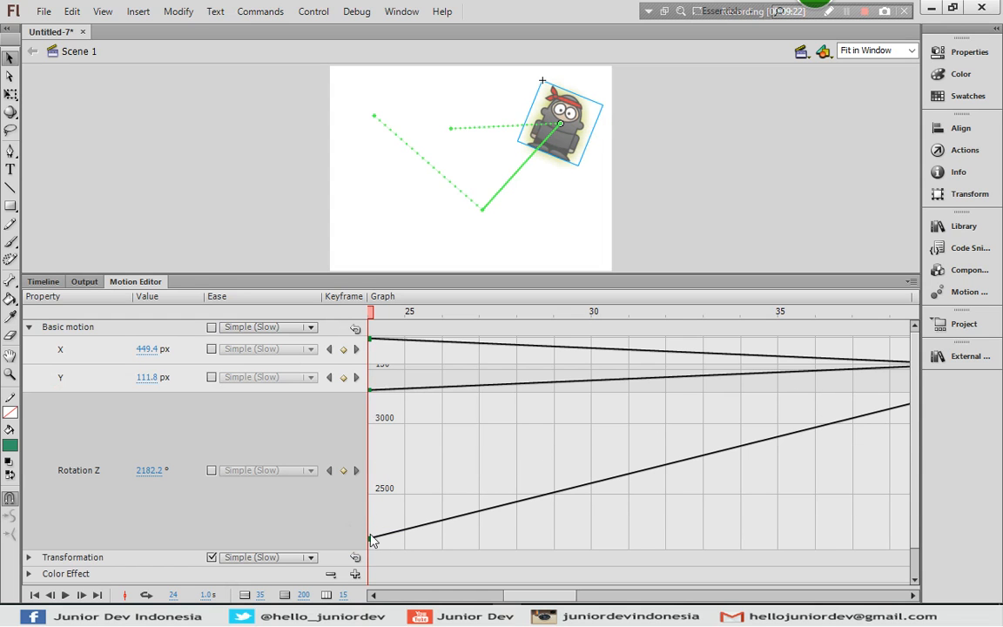
left_click(356, 472)
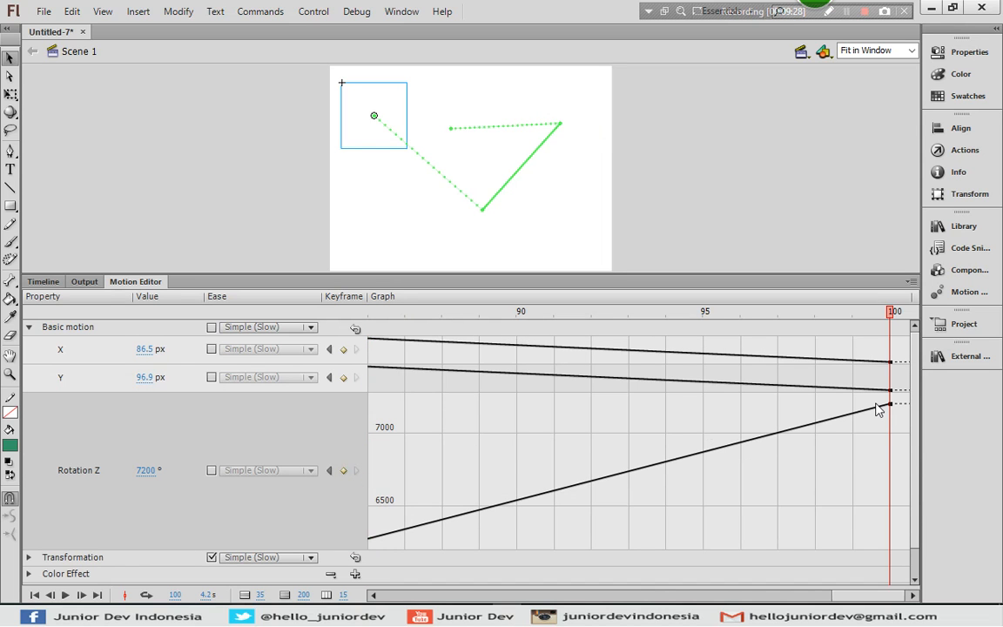
left_click_drag(894, 410, 895, 466)
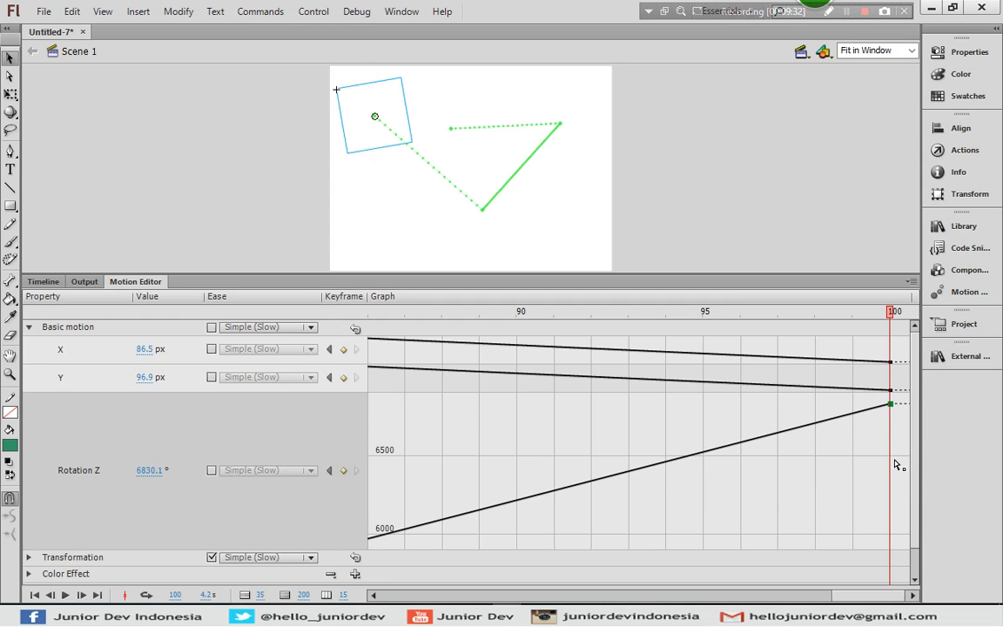
left_click(172, 445)
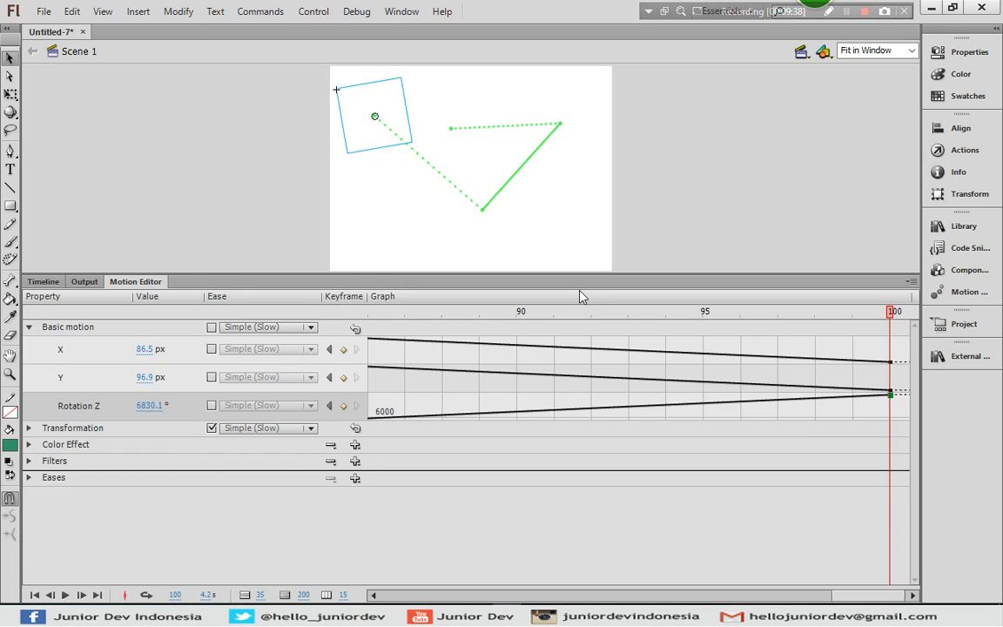
Step: Try the No Ease option on Basic motion, switching its easing on and off
left_click(244, 327)
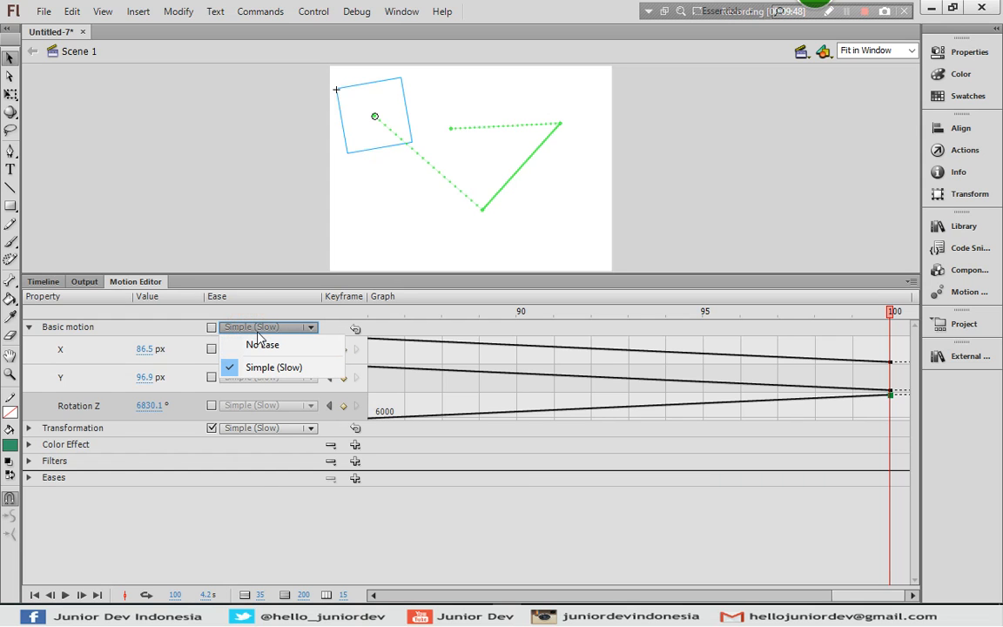
left_click(257, 328)
left_click(258, 329)
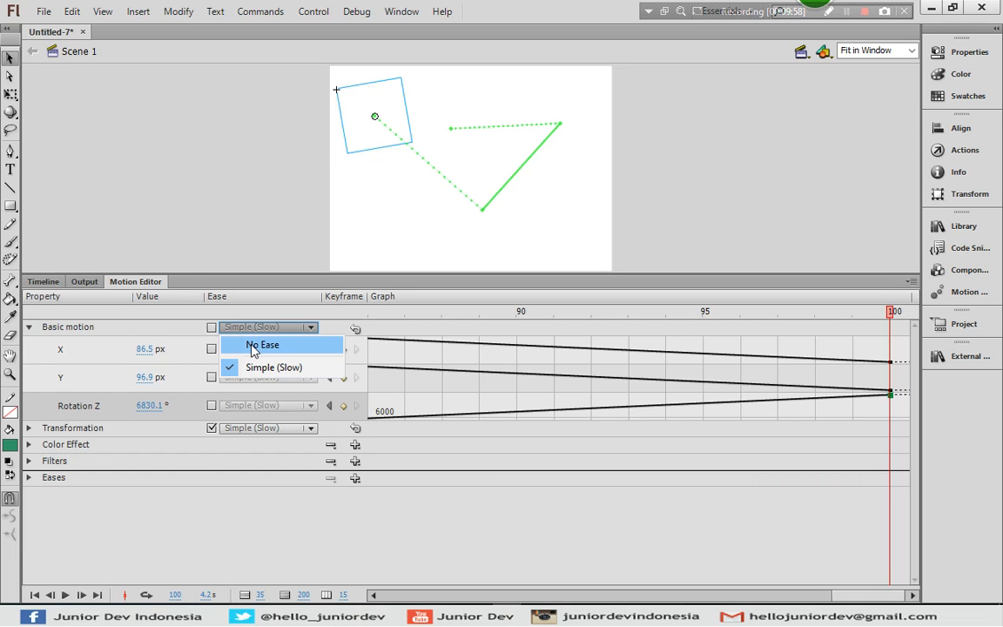
left_click(251, 348)
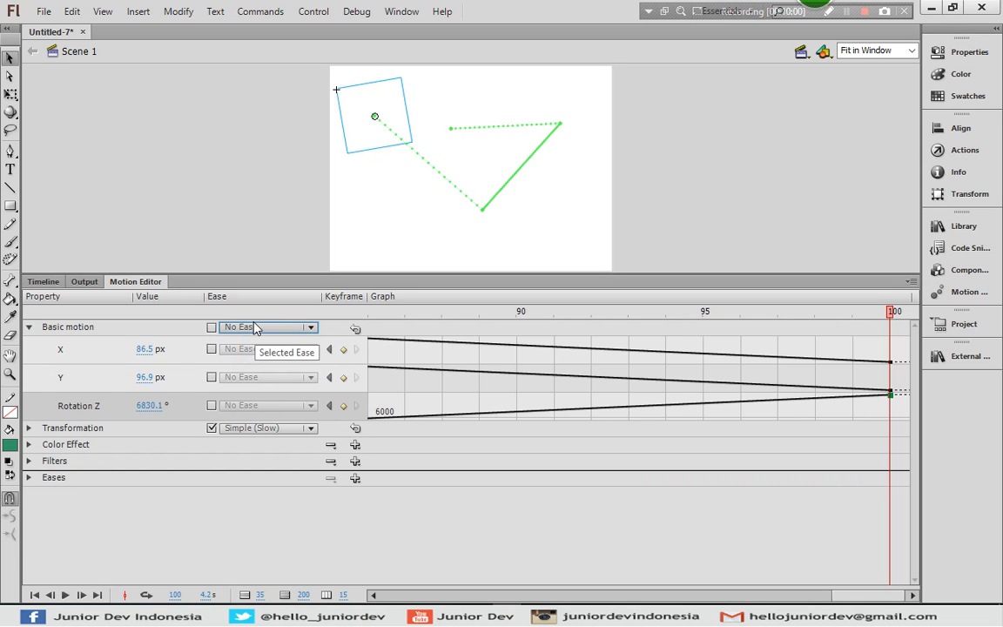
left_click(213, 329)
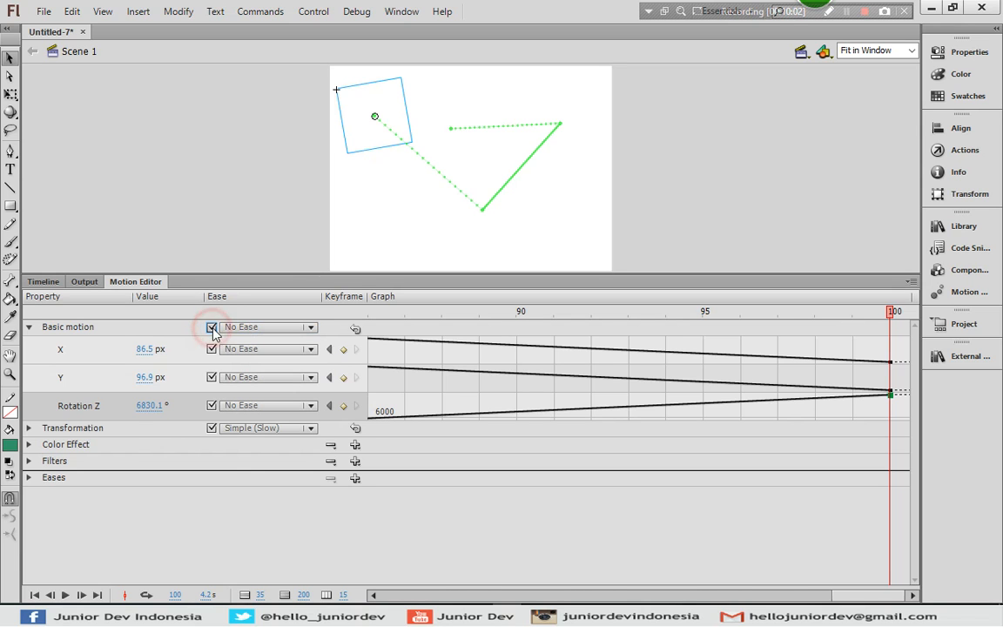
left_click(213, 327)
Step: Choose the Simple (Slow) ease for Basic motion and enable easing on all its properties
left_click(252, 326)
left_click(248, 369)
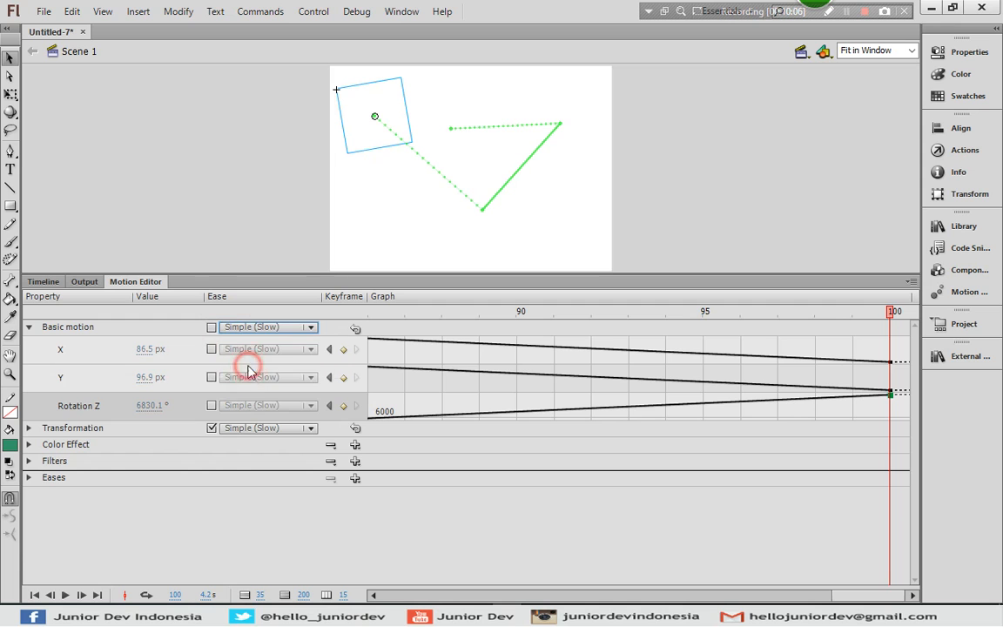
left_click(211, 328)
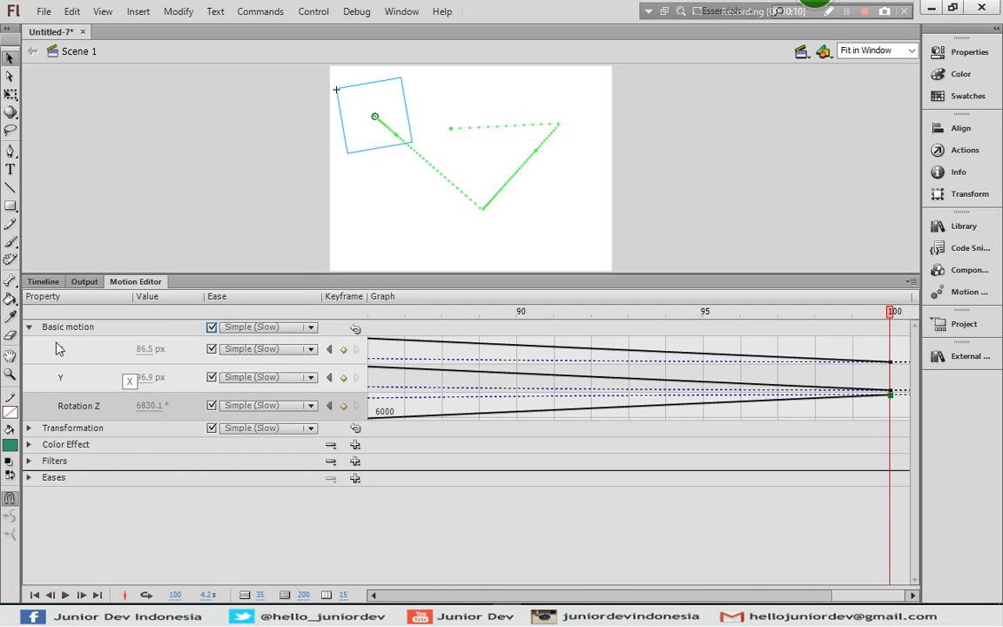
Step: Expand the Transformation properties in place of Basic motion and disable easing on Skew X, Skew Y, Scale X and Scale Y
left_click(29, 326)
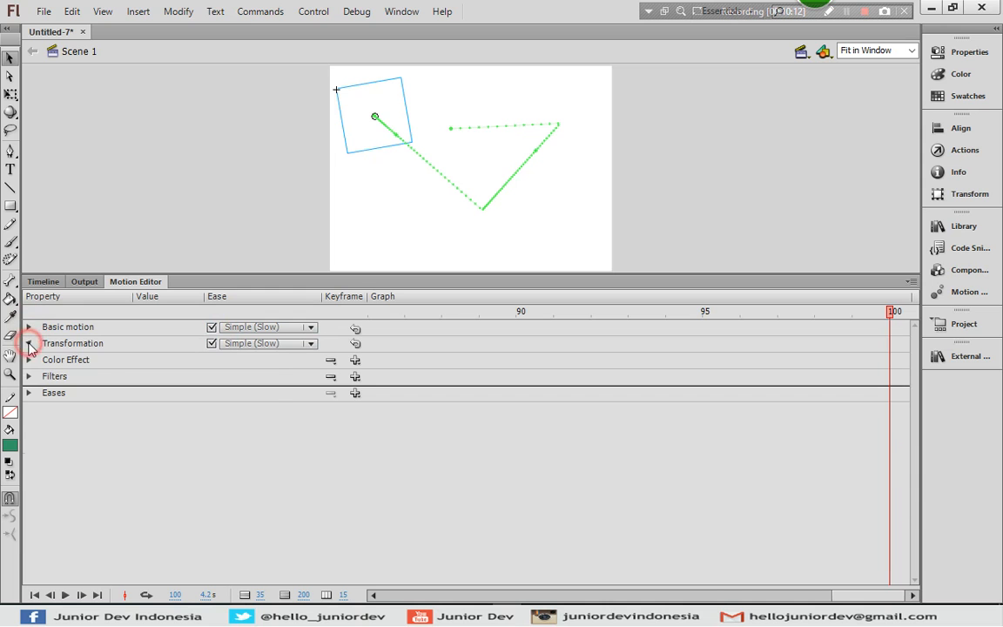
left_click(29, 344)
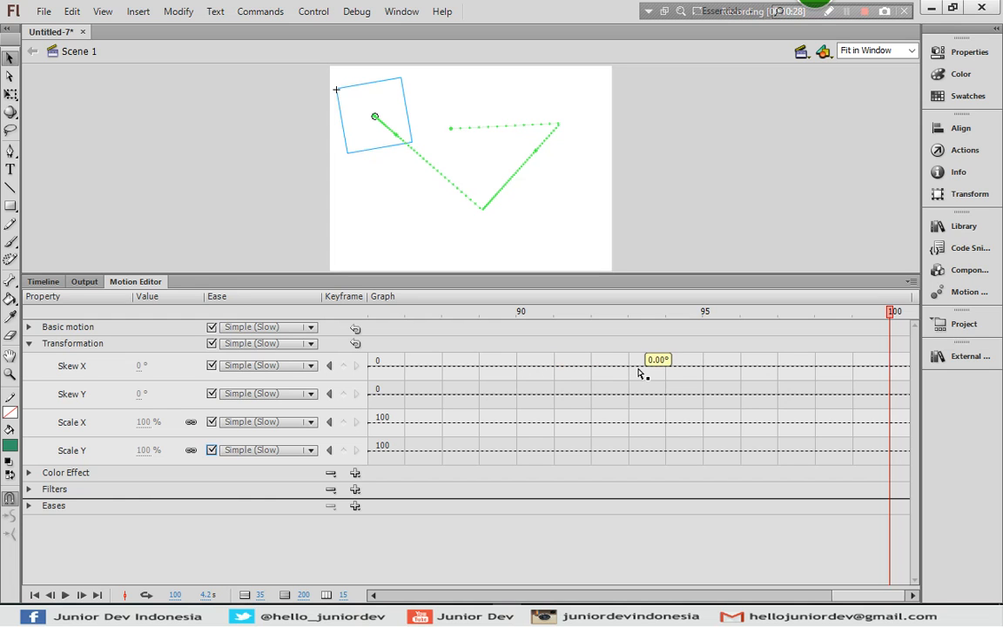
left_click(212, 366)
left_click(211, 394)
left_click(211, 422)
left_click(213, 451)
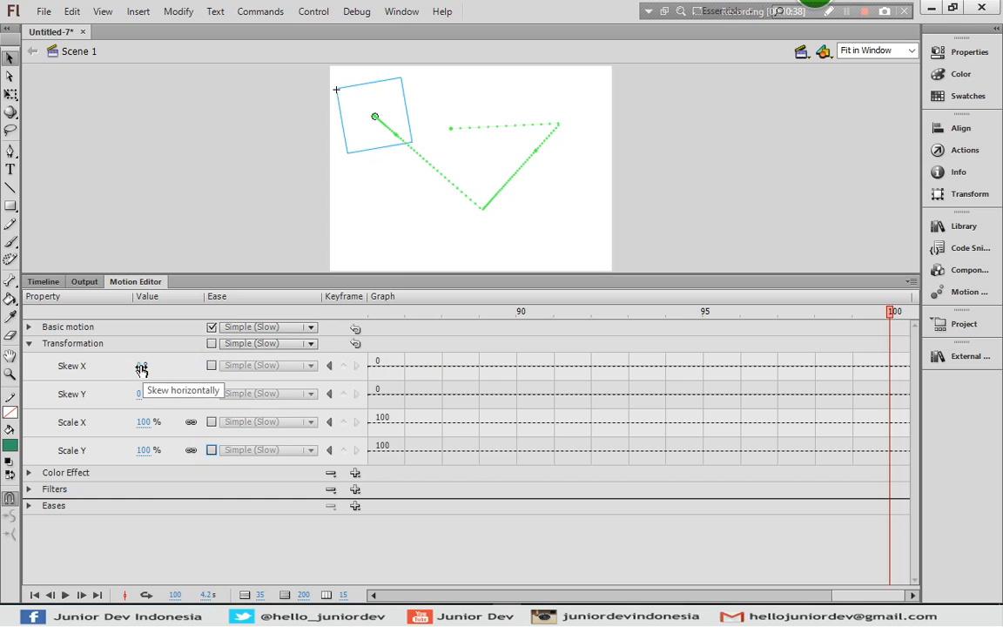
Step: At frame 100, set Skew X to 10°, Skew Y to 53° and the linked Scale X and Scale Y to 158%
left_click_drag(141, 370, 150, 368)
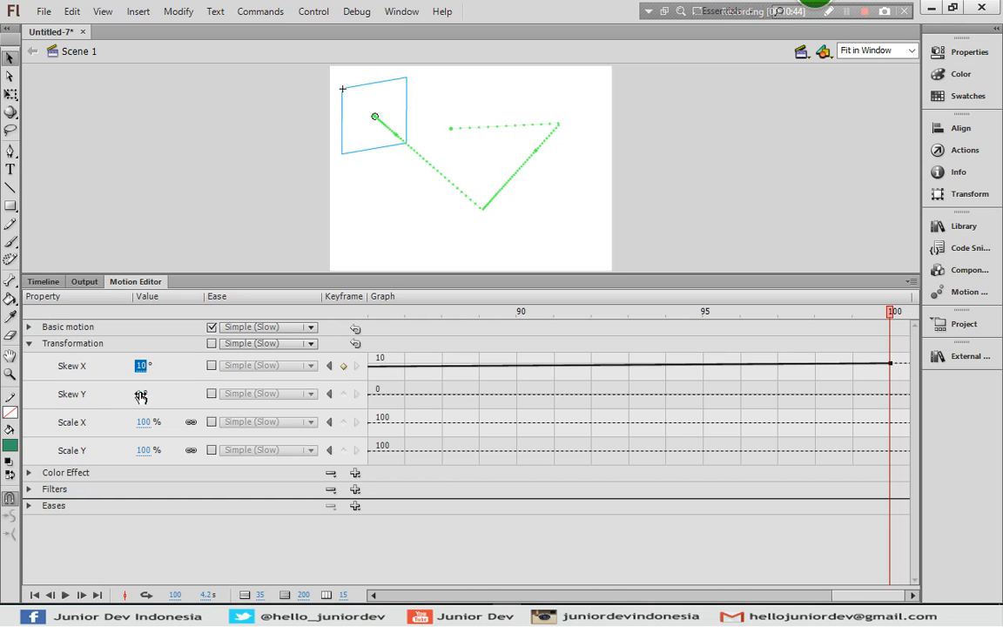
left_click_drag(140, 394, 183, 393)
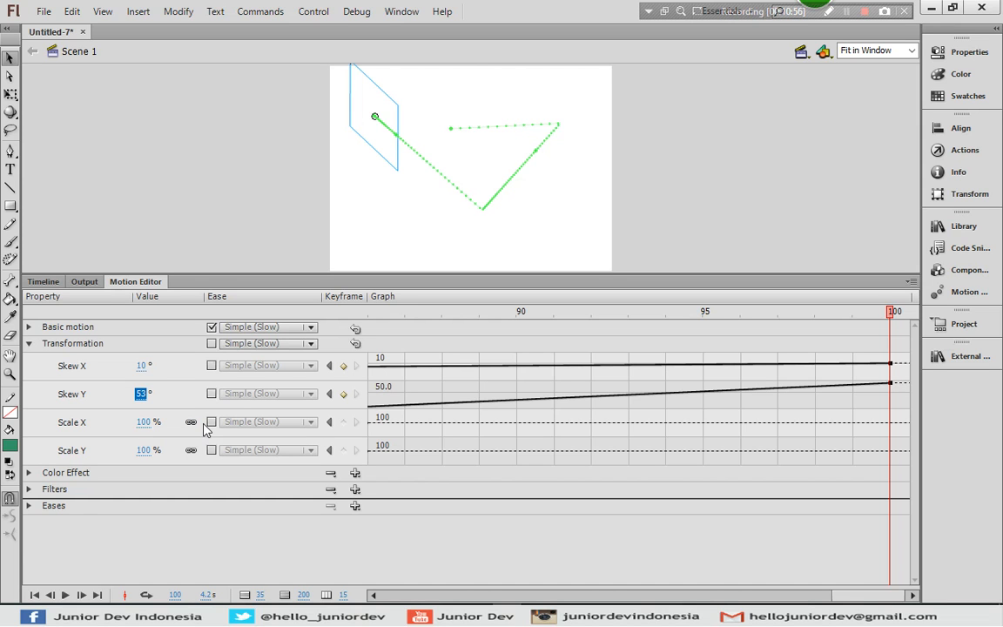
left_click_drag(142, 422, 161, 422)
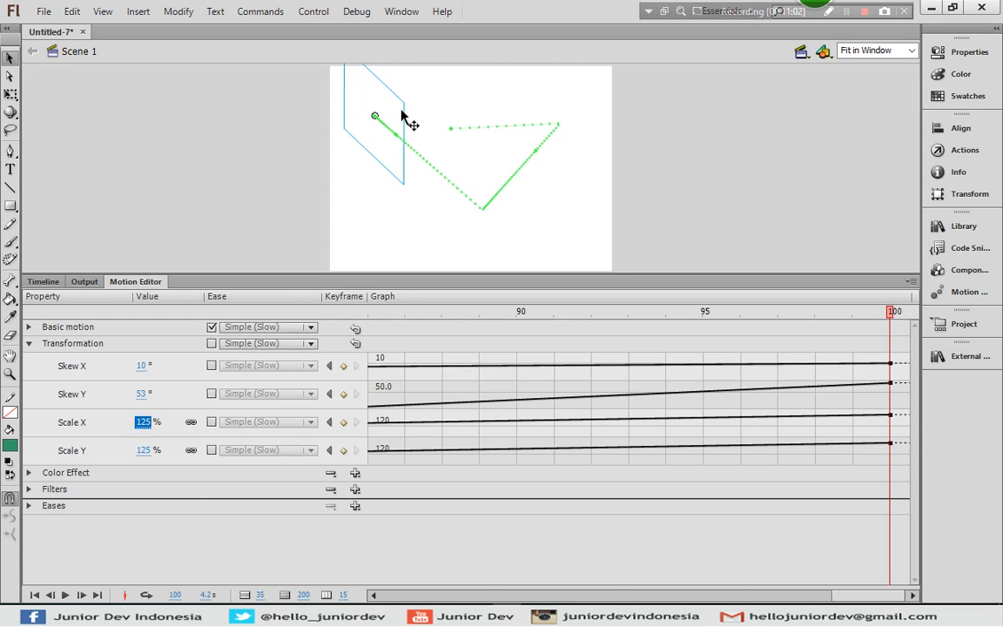
left_click_drag(141, 422, 171, 426)
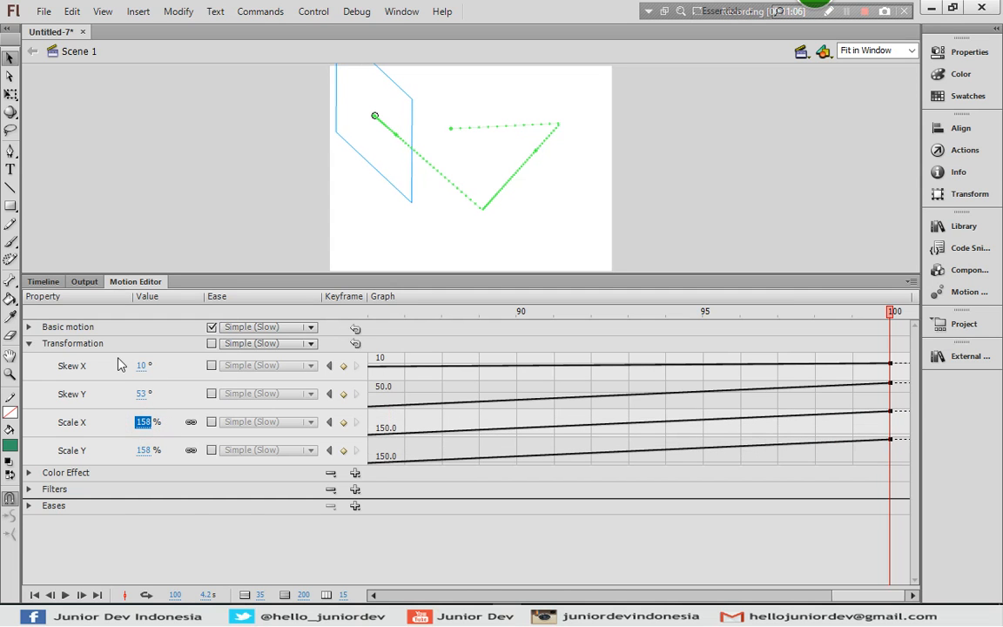
Step: Enlarge the Skew X graph and raise its frame 1 keyframe to about 2.4°
left_click(87, 370)
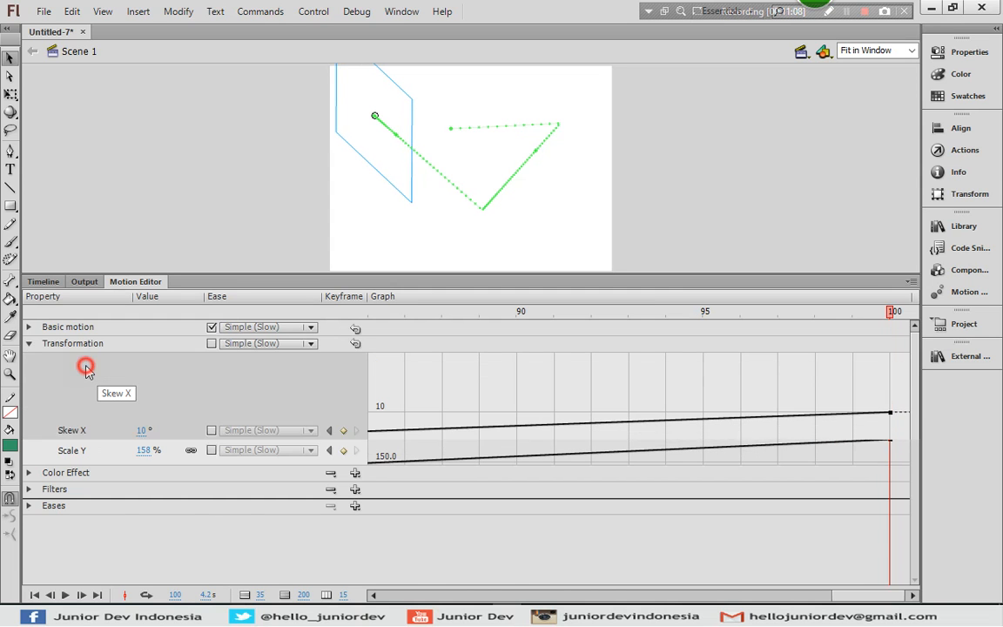
left_click(330, 432)
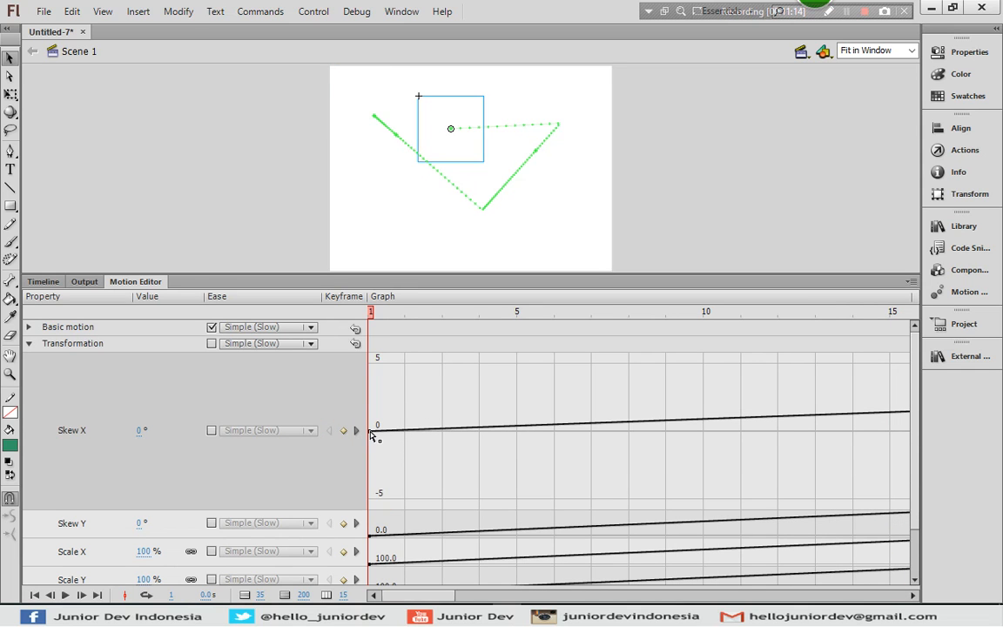
left_click_drag(370, 431, 371, 406)
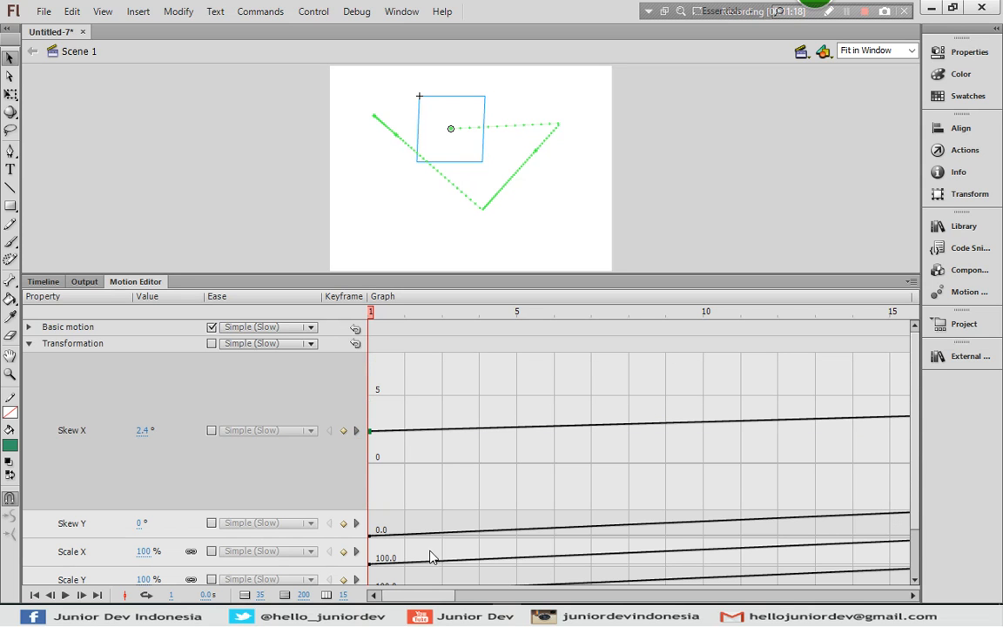
Step: Add a Skew X keyframe at frame 20, raise it to about 8.1°, and check it in the Timeline
left_click_drag(404, 599, 476, 599)
mouse_move(596, 432)
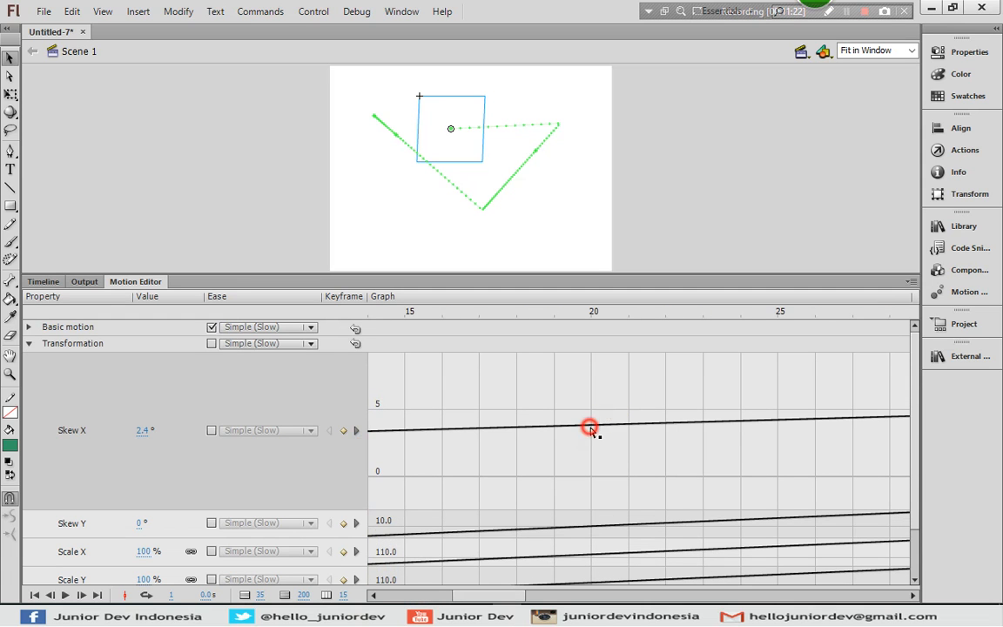
right_click(591, 430)
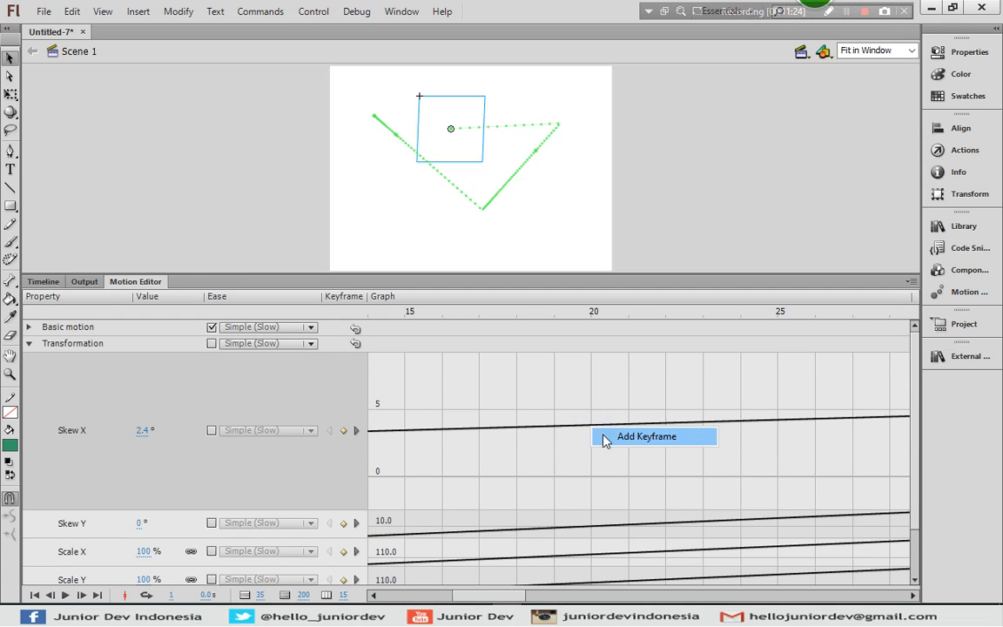
left_click(646, 436)
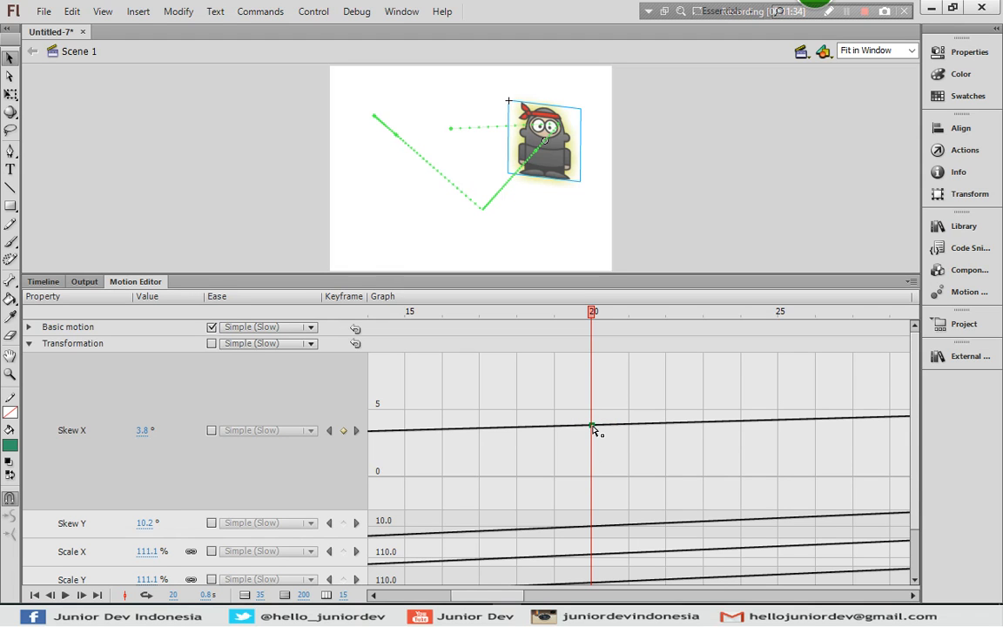
left_click_drag(593, 429, 595, 374)
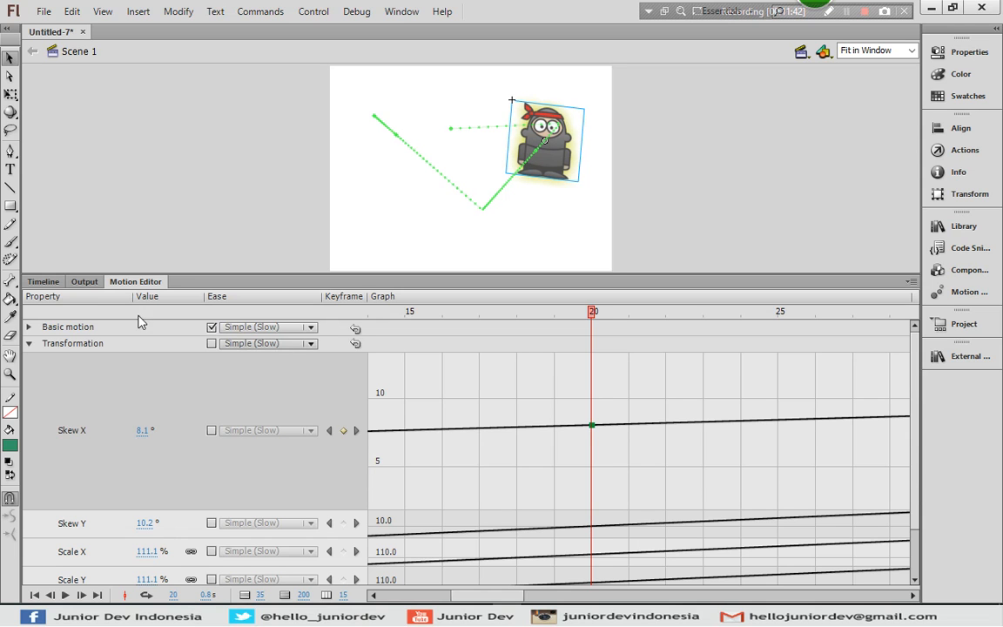
left_click(41, 284)
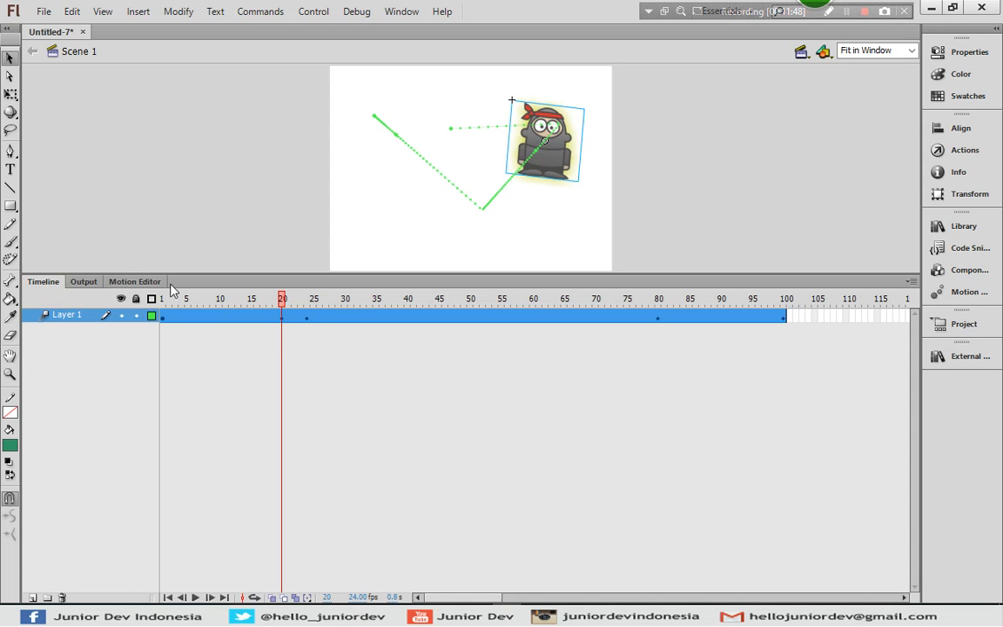
left_click(139, 282)
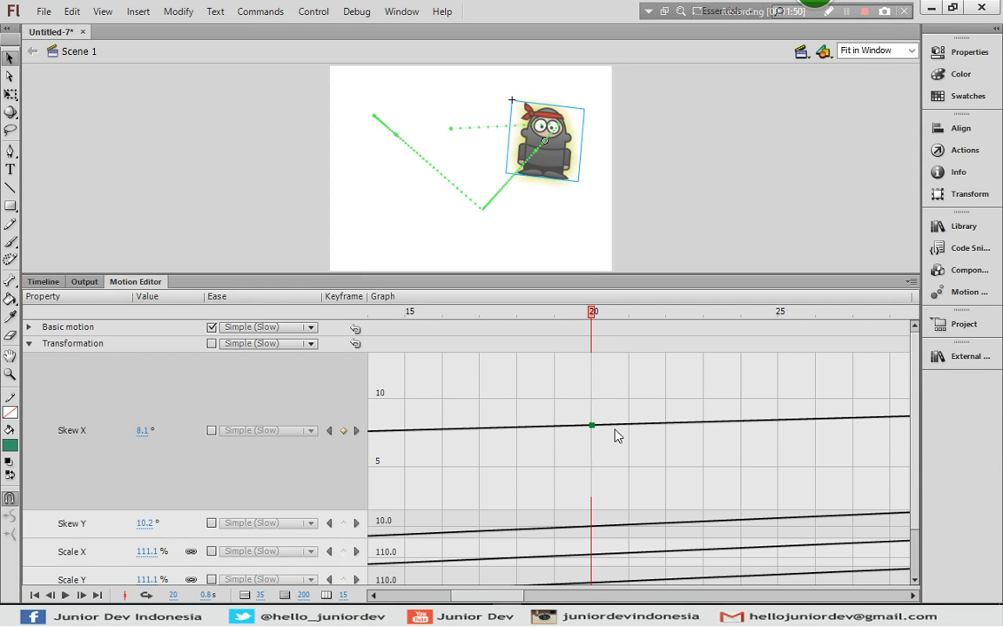
Step: Add a Scale X keyframe at frame 88 and raise it to about 155.3% in the enlarged graph
left_click_drag(482, 600, 516, 599)
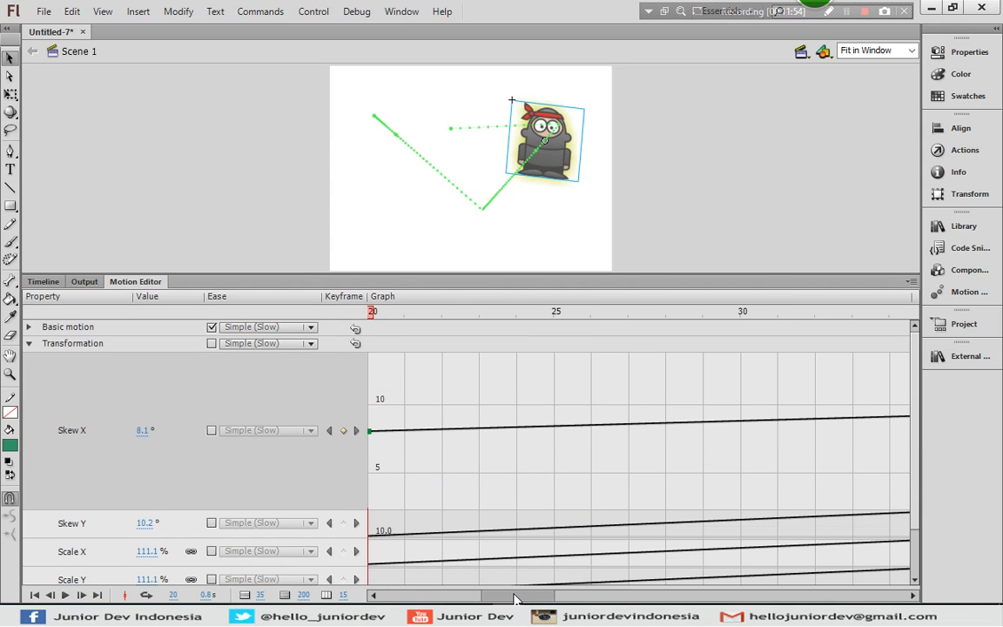
left_click(358, 553)
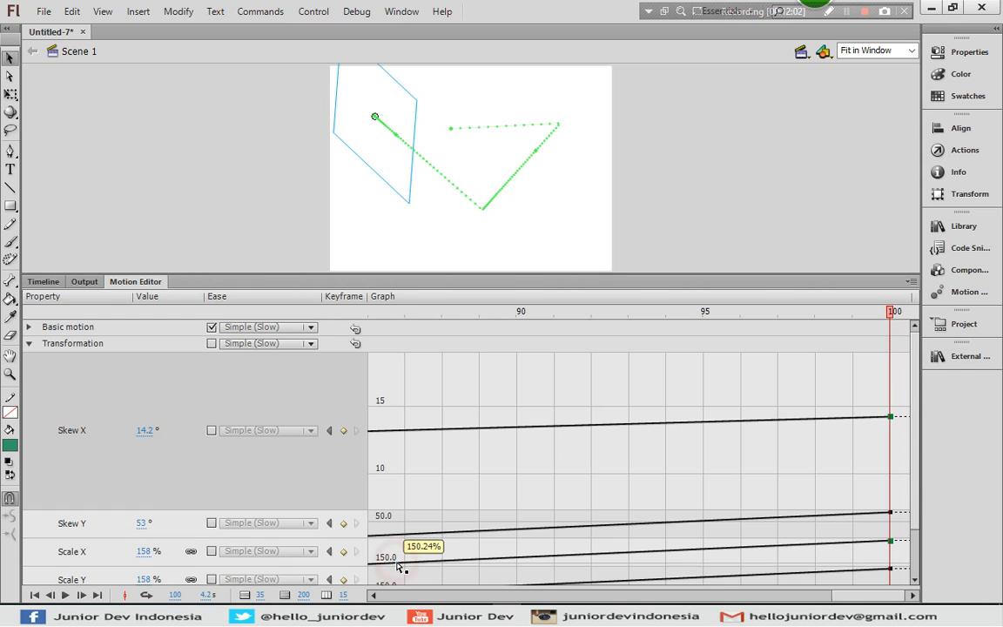
right_click(442, 565)
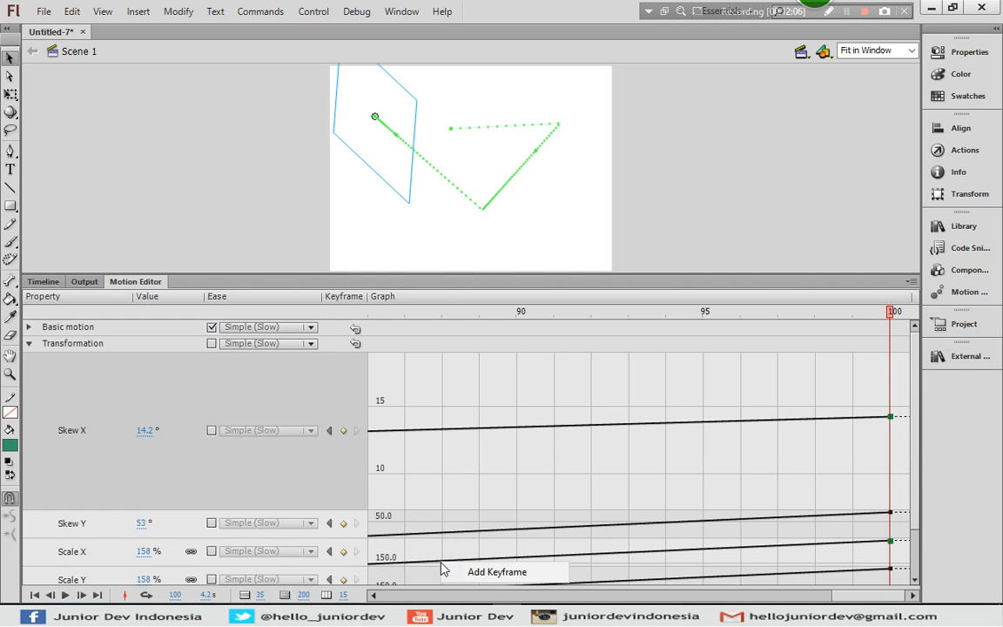
left_click(492, 572)
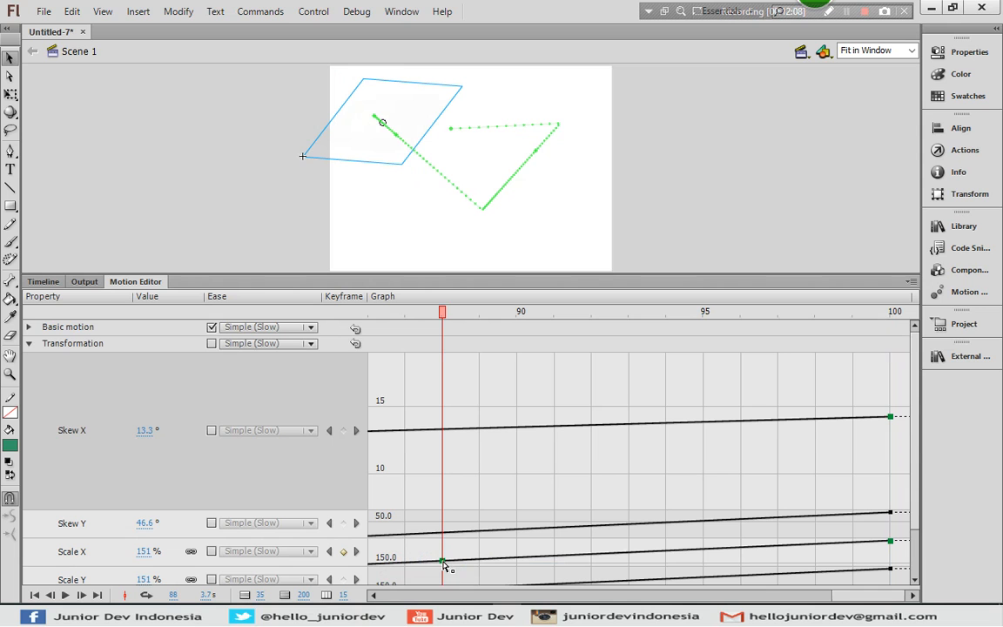
left_click(77, 552)
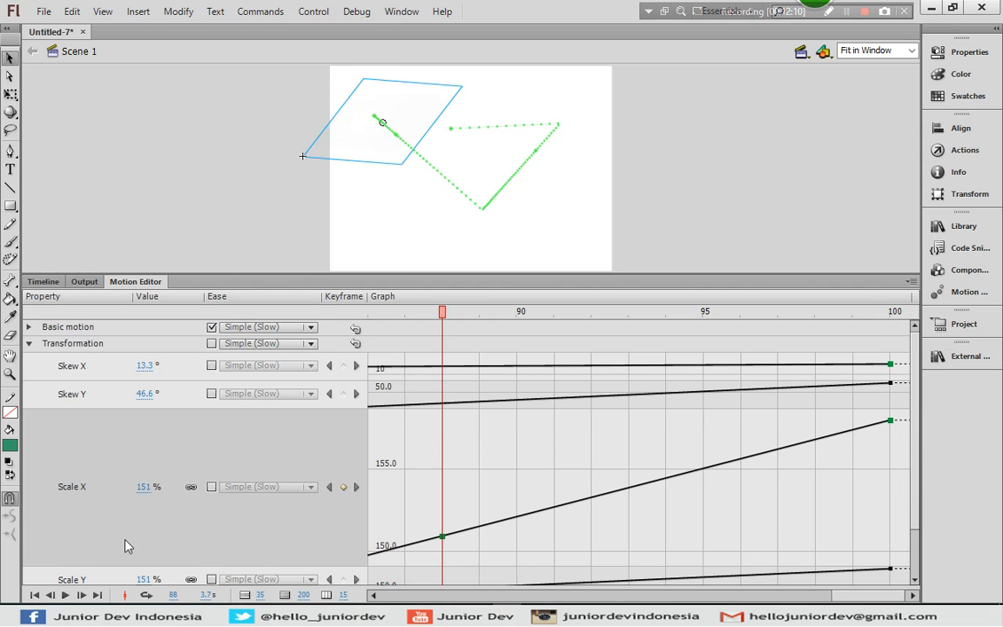
left_click_drag(442, 537, 444, 493)
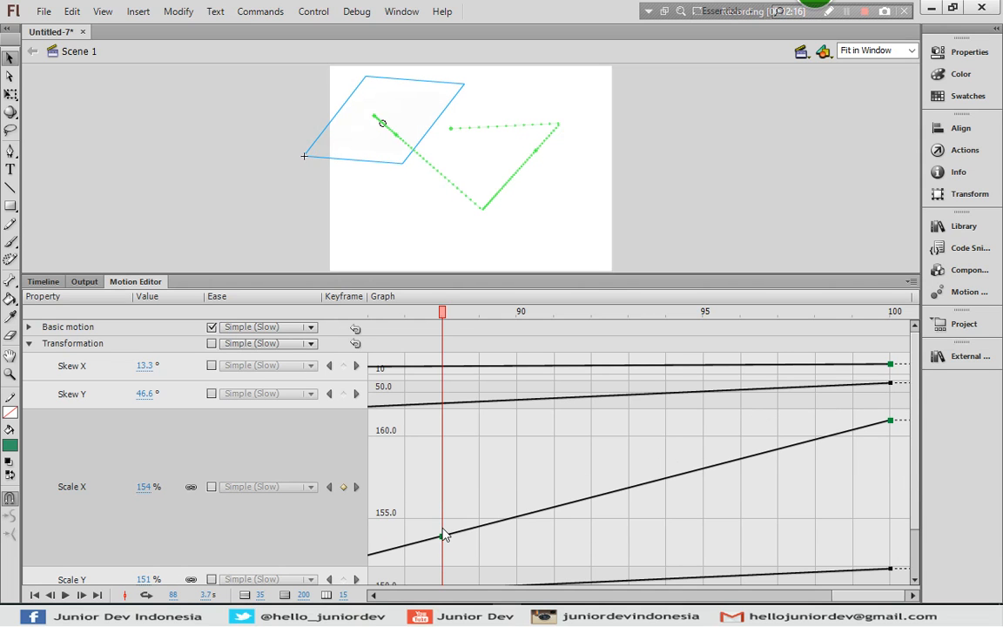
left_click_drag(444, 539, 444, 520)
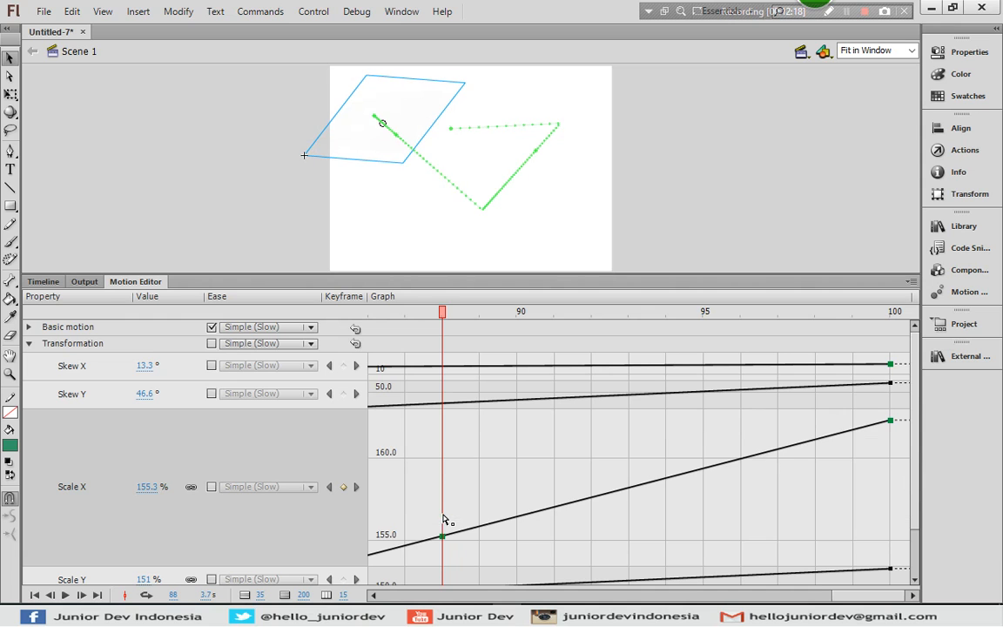
left_click(73, 446)
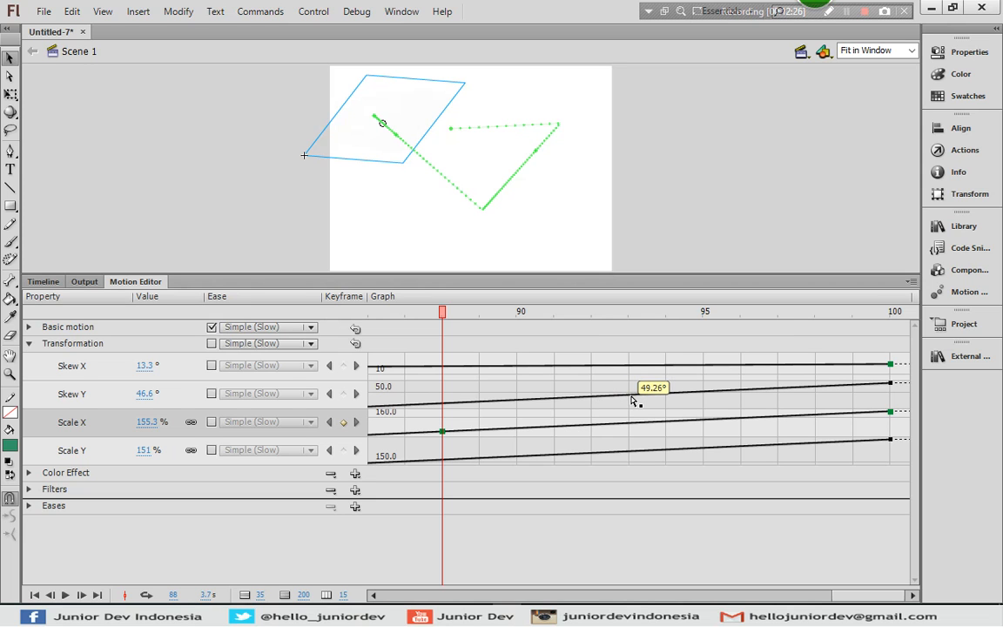
Step: Add a Scale Y keyframe at frame 94, raise it to about 157.1%, and check the keyframes in the Timeline
left_click(667, 454)
right_click(667, 454)
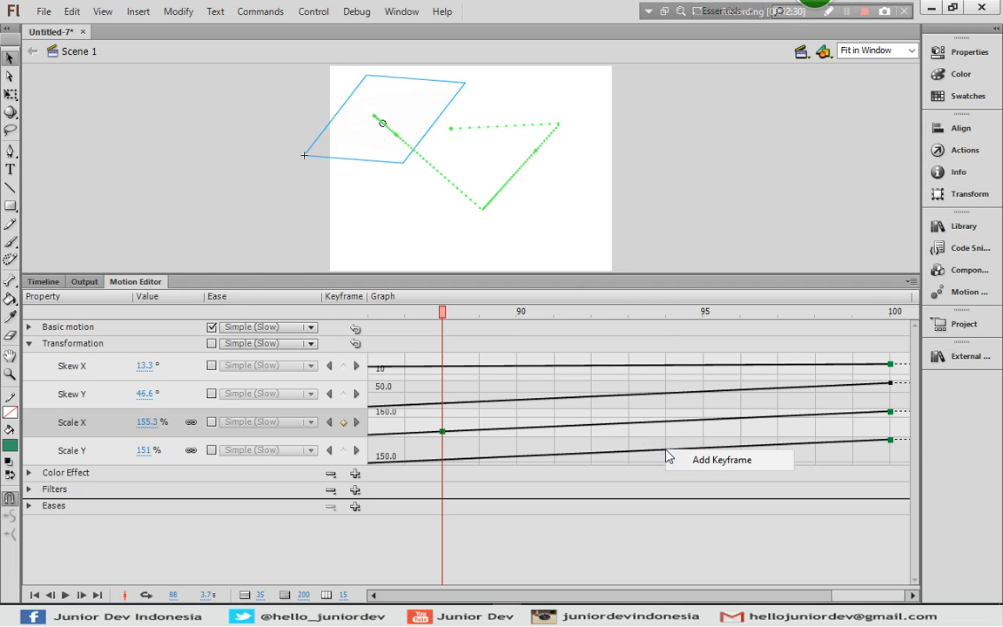
left_click(685, 467)
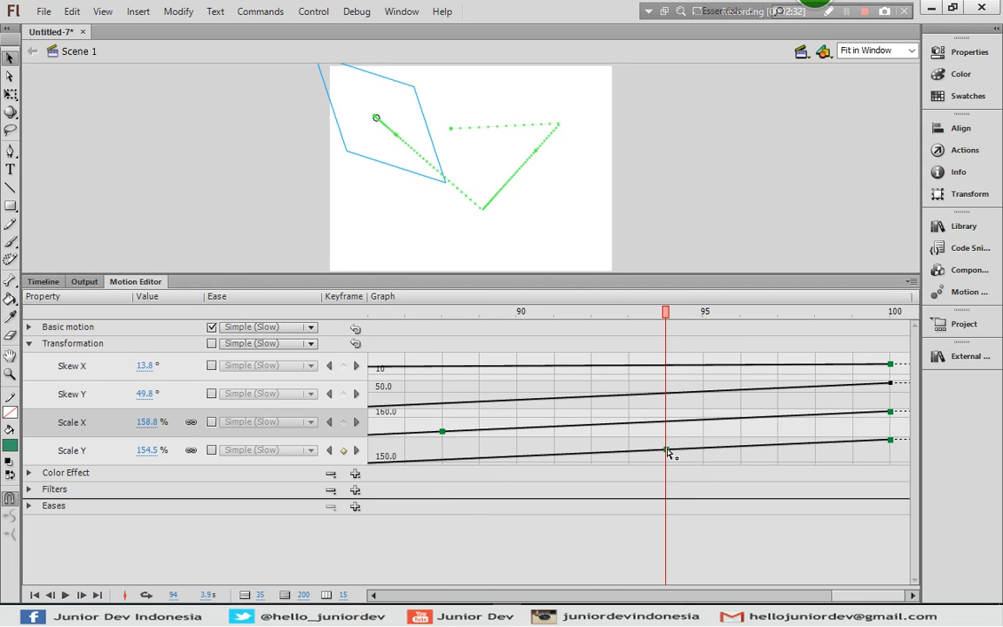
left_click(87, 450)
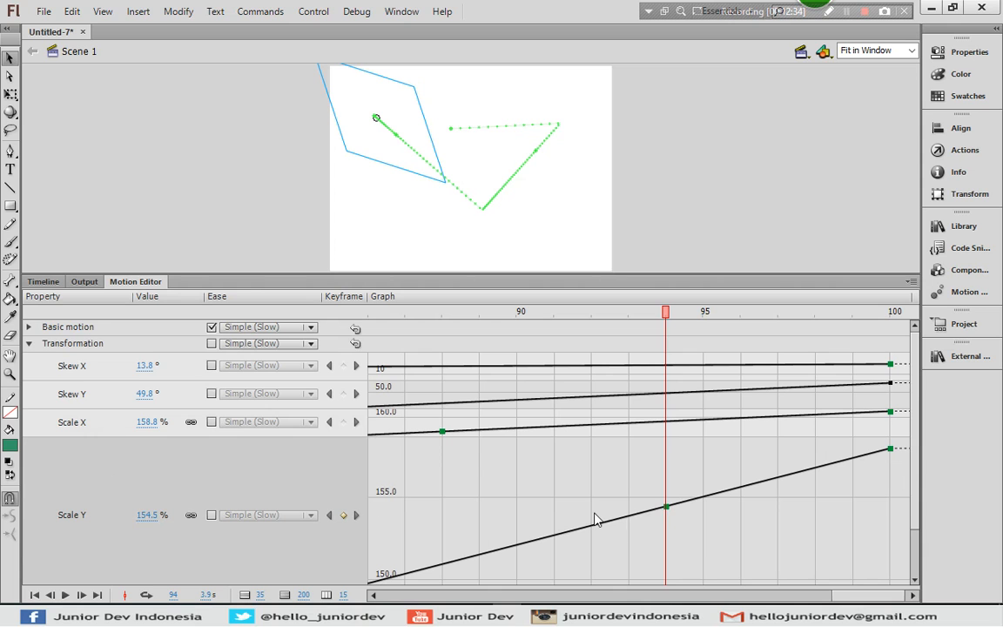
left_click_drag(666, 507, 667, 468)
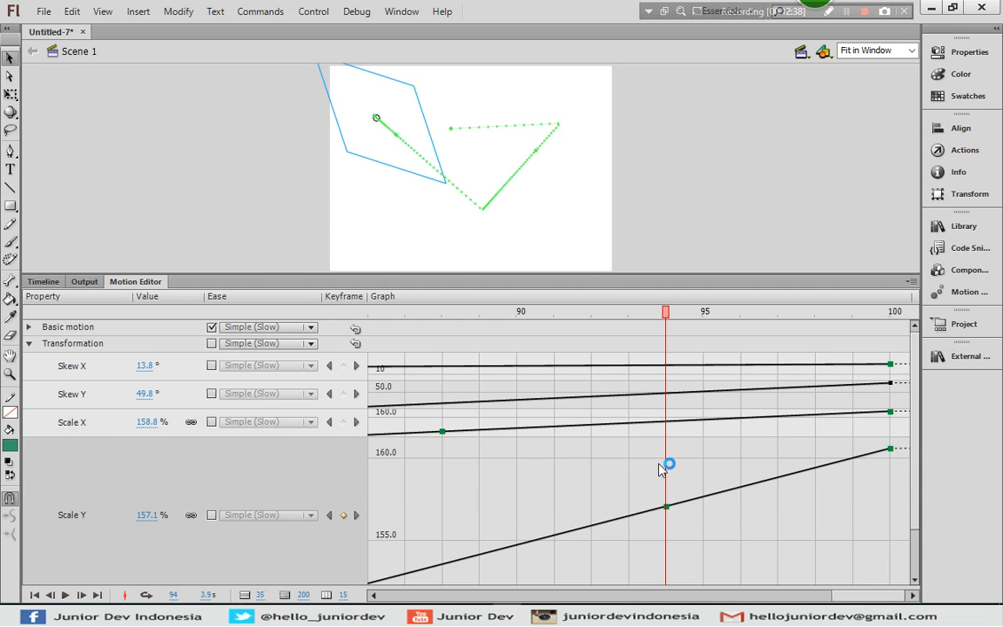
left_click(74, 477)
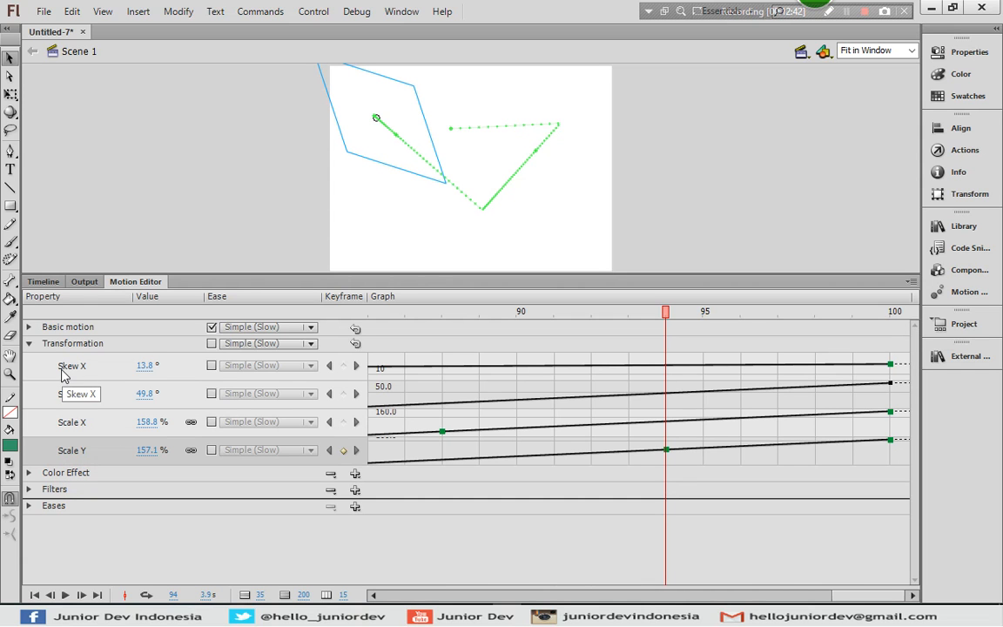
left_click(46, 282)
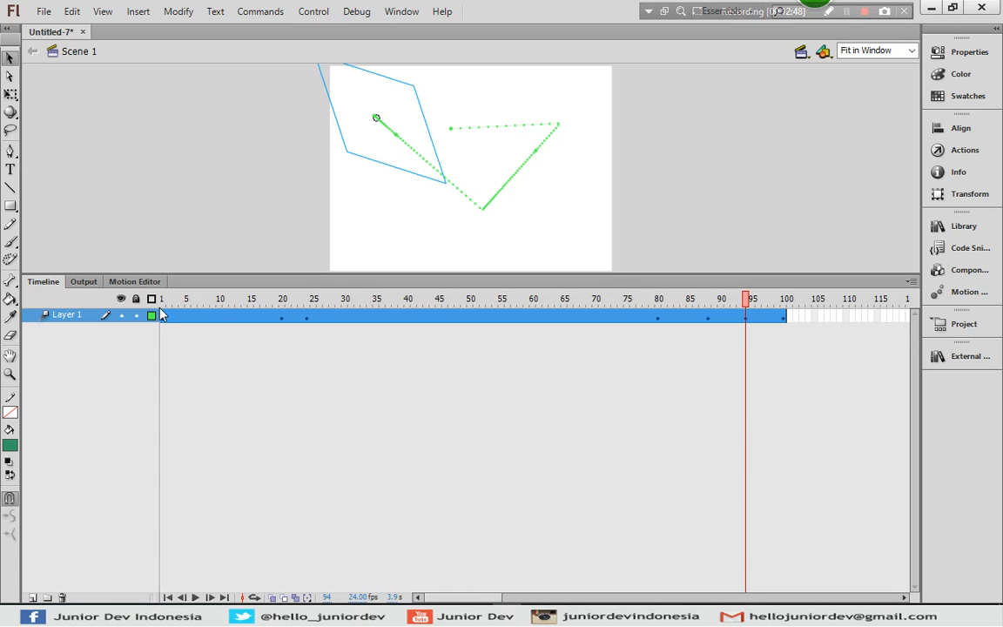
left_click(142, 283)
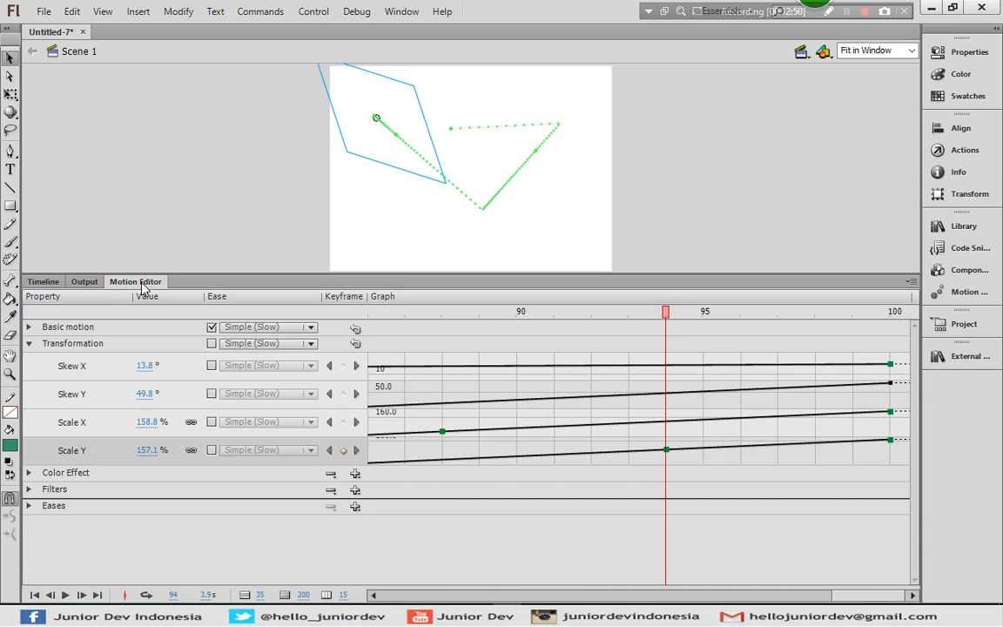
Step: Show the Basic motion properties instead of Transformation, and add an X keyframe at frame 88
left_click(29, 343)
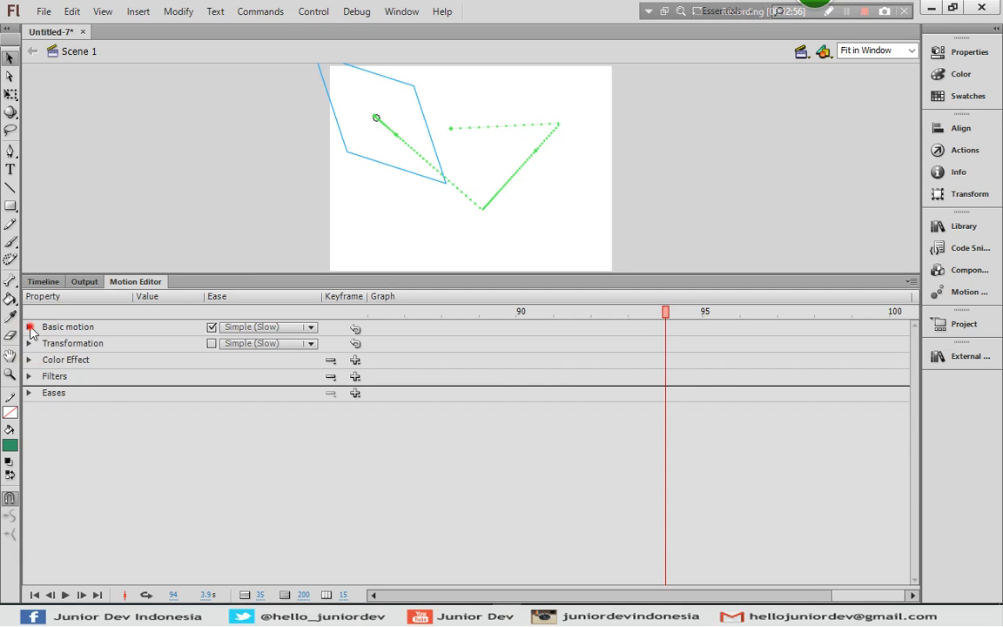
left_click(28, 327)
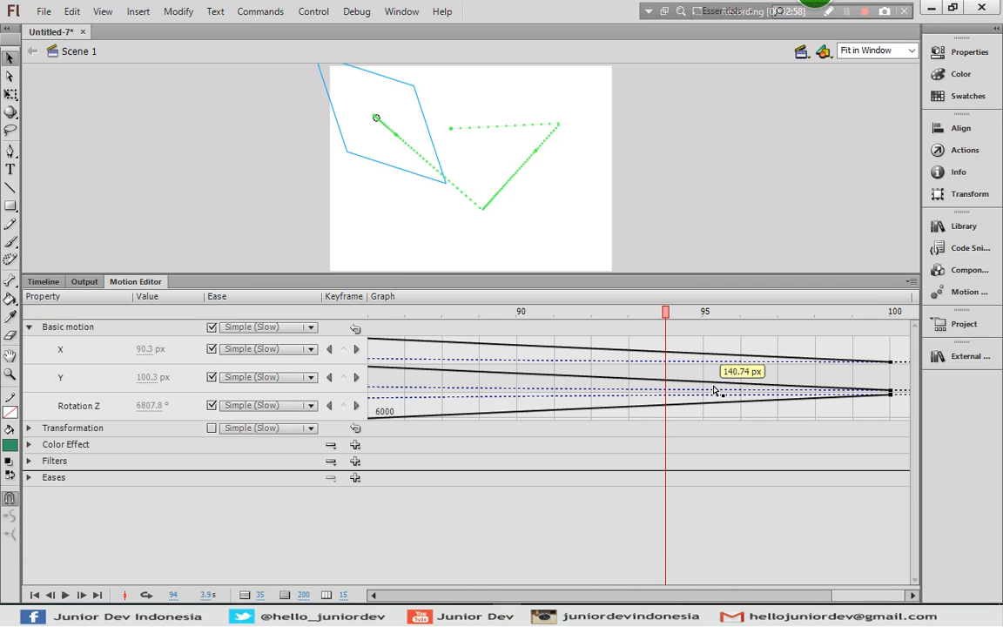
right_click(438, 345)
left_click(445, 349)
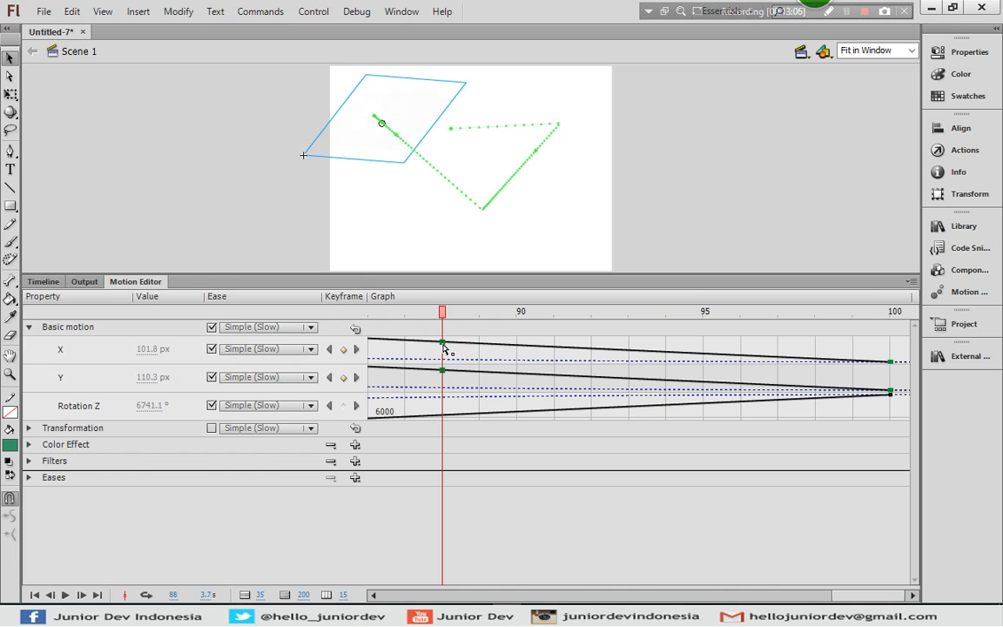
Step: Enlarge the X graph and lower its frame 88 keyframe until the eased X value is about 59.9 px
left_click(54, 350)
left_click(61, 353)
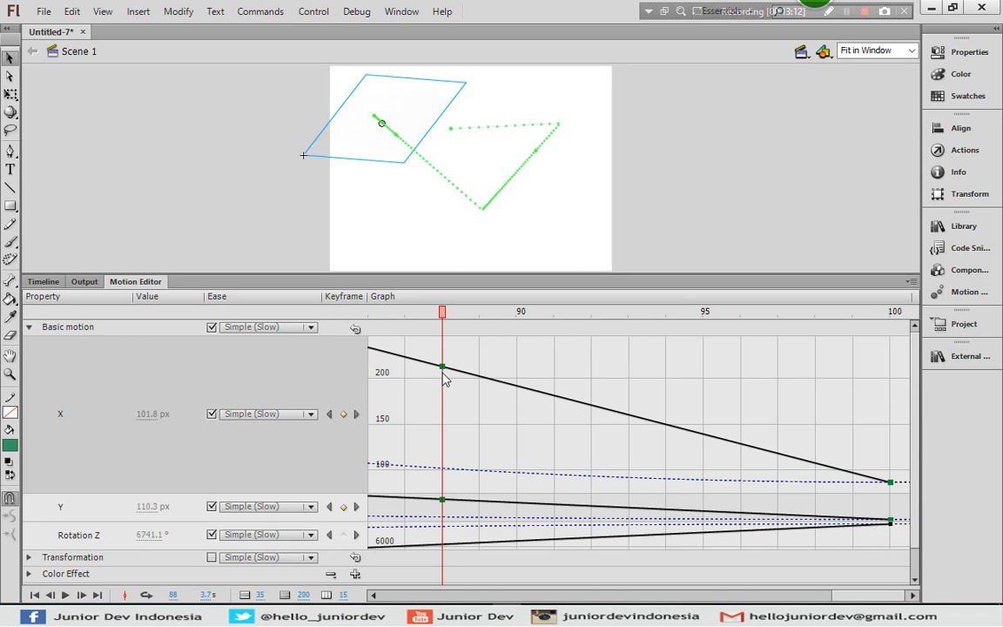
left_click_drag(442, 369, 444, 412)
left_click_drag(444, 372, 446, 380)
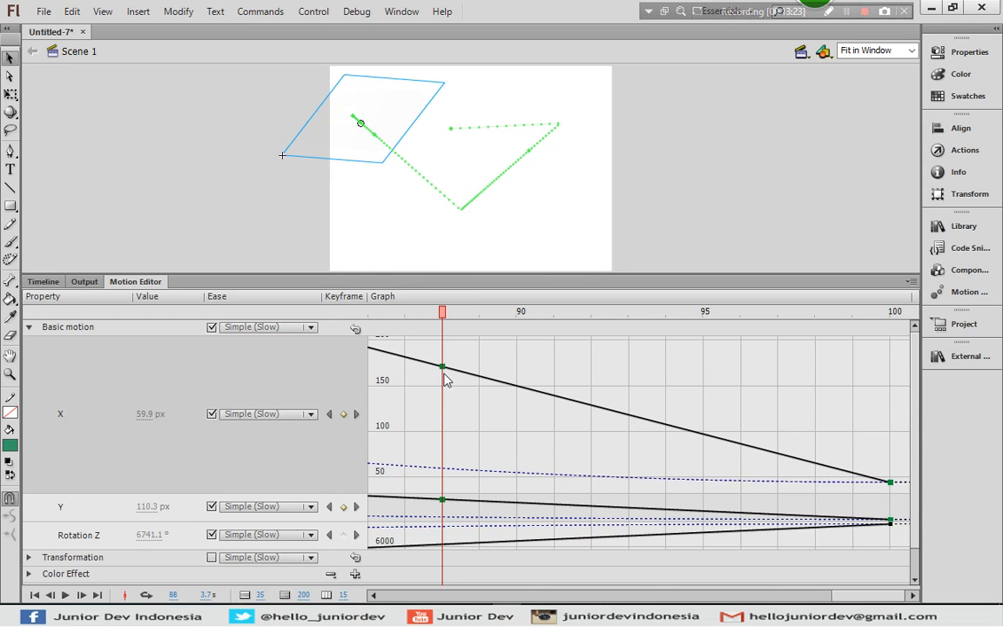
Step: Raise the frame 88 keyframe in the enlarged Y graph to an eased value of about 129.8 px, and shrink the graph again
left_click(81, 511)
left_click_drag(444, 395, 445, 377)
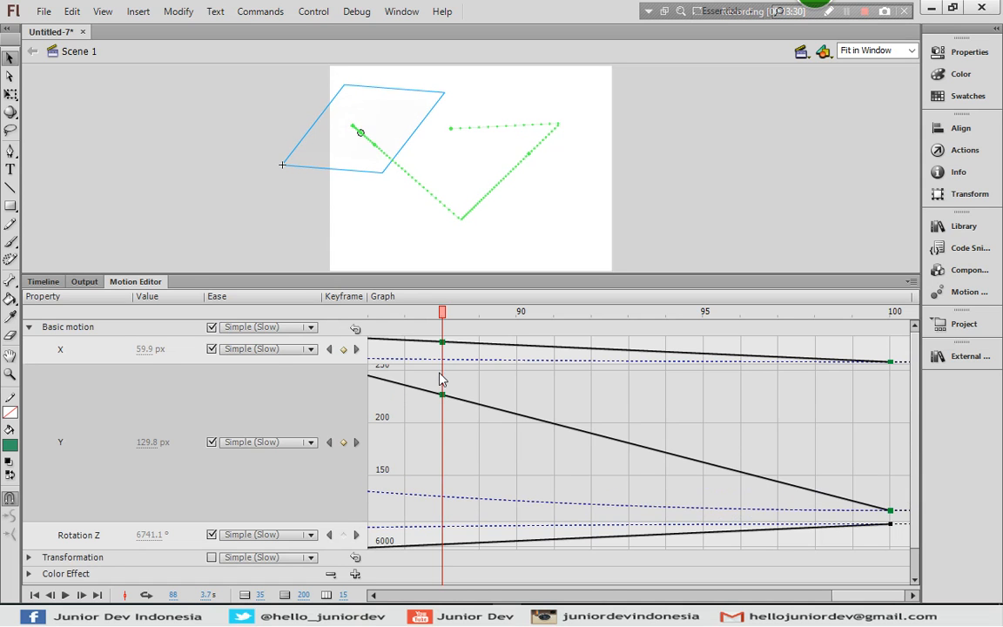
left_click(65, 396)
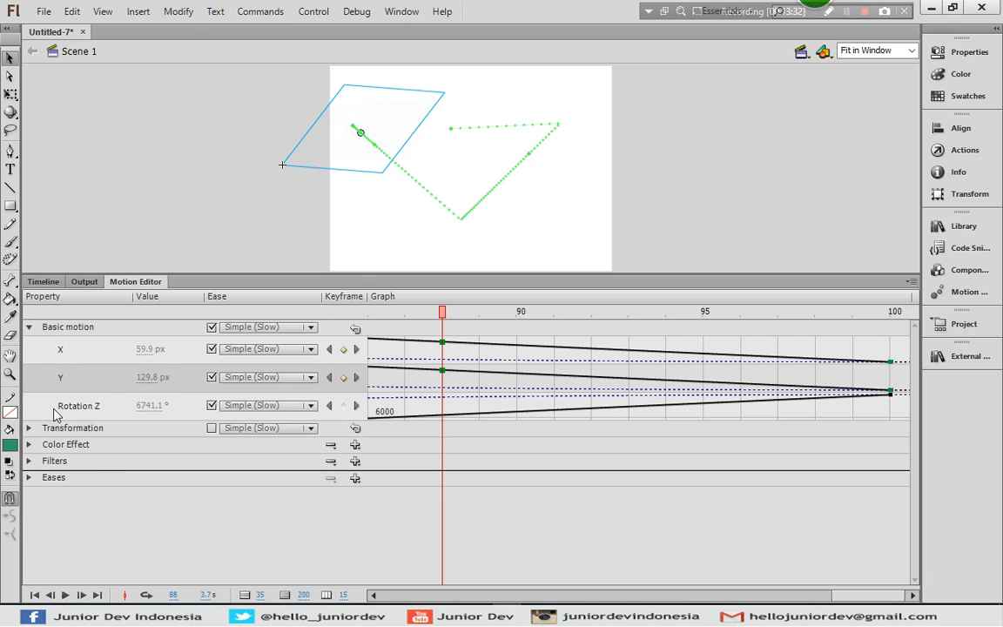
Step: Try resetting all Basic motion values, and undo the reset
left_click(356, 330)
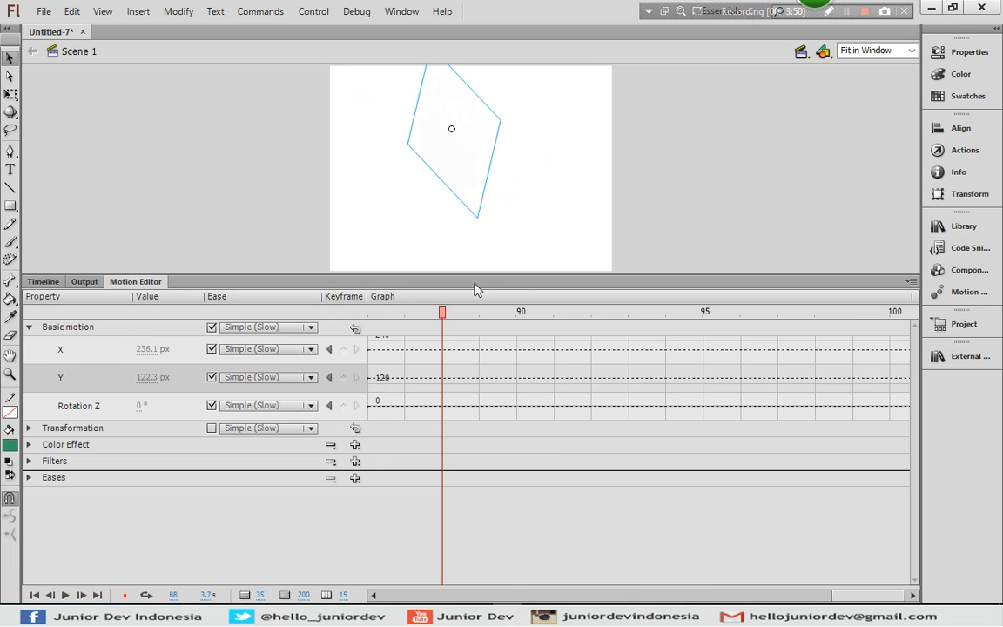
key("ctrl+z")
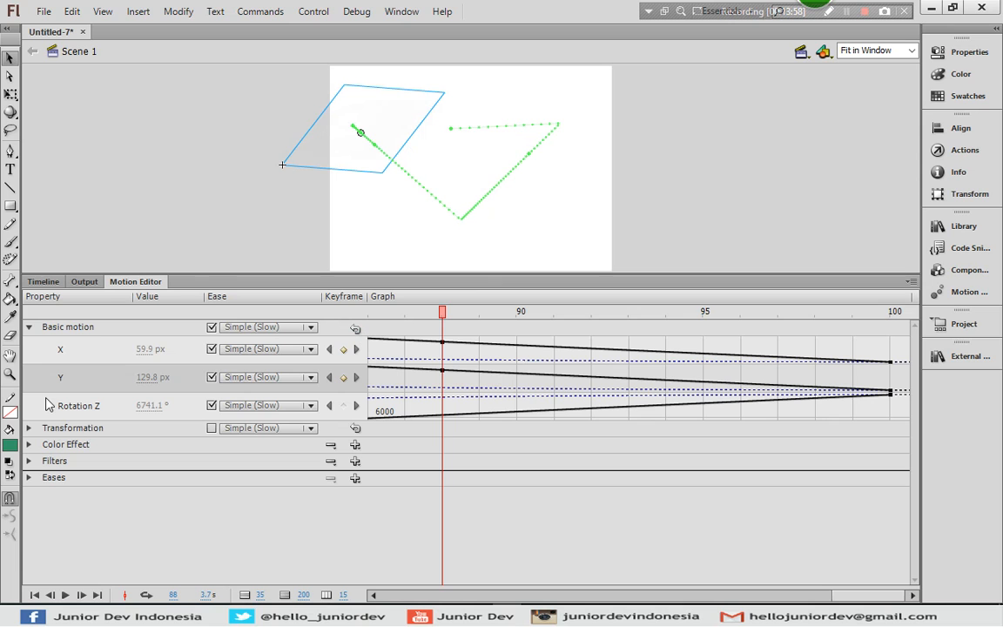
Step: Collapse the Basic motion properties, expand the Color Effect section, and enlarge its Alpha amount graph
left_click(29, 327)
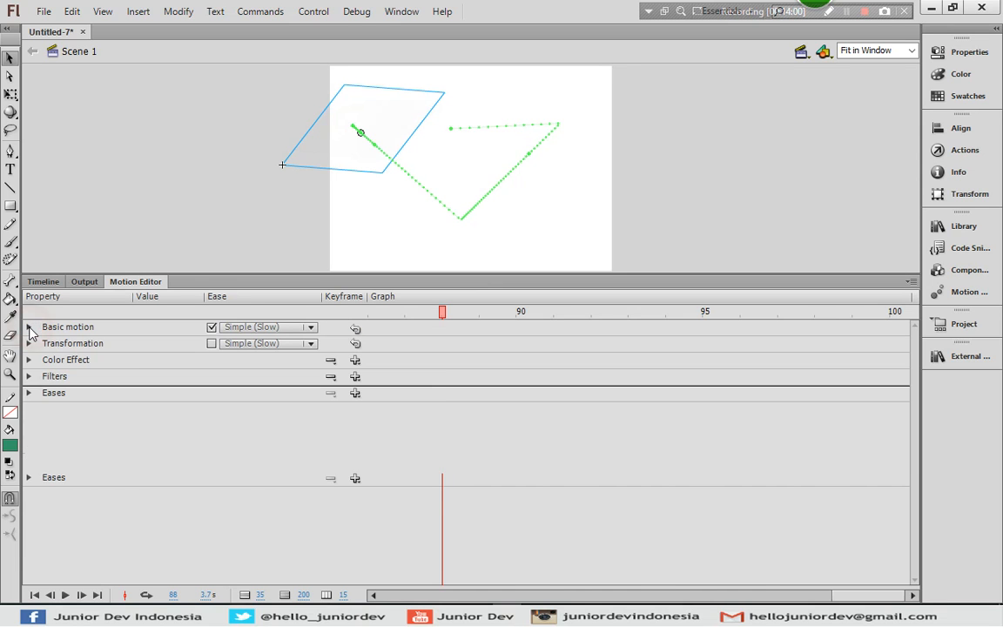
left_click(29, 343)
left_click(29, 344)
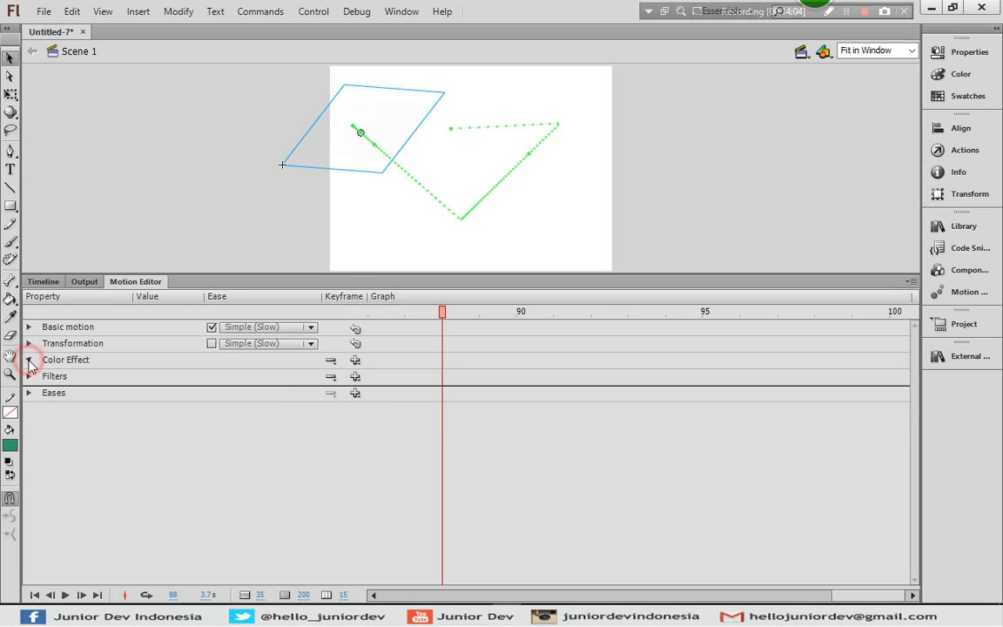
left_click(28, 360)
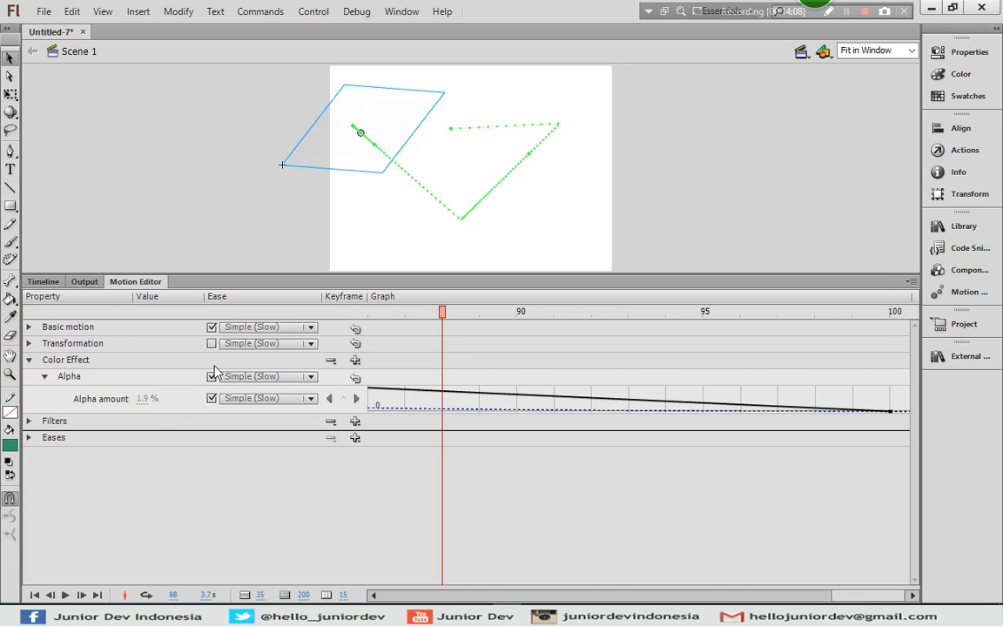
mouse_move(446, 395)
left_click(94, 399)
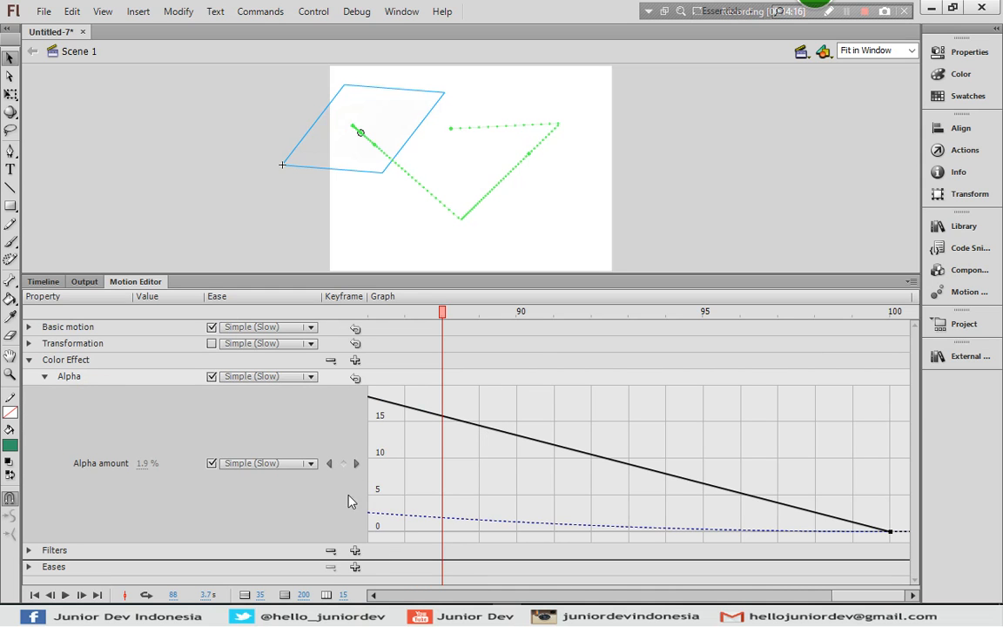
Step: Browse the Alpha amount keyframes, add one at frame 30, and lower it to about 81% in the graph
left_click(331, 464)
left_click(331, 464)
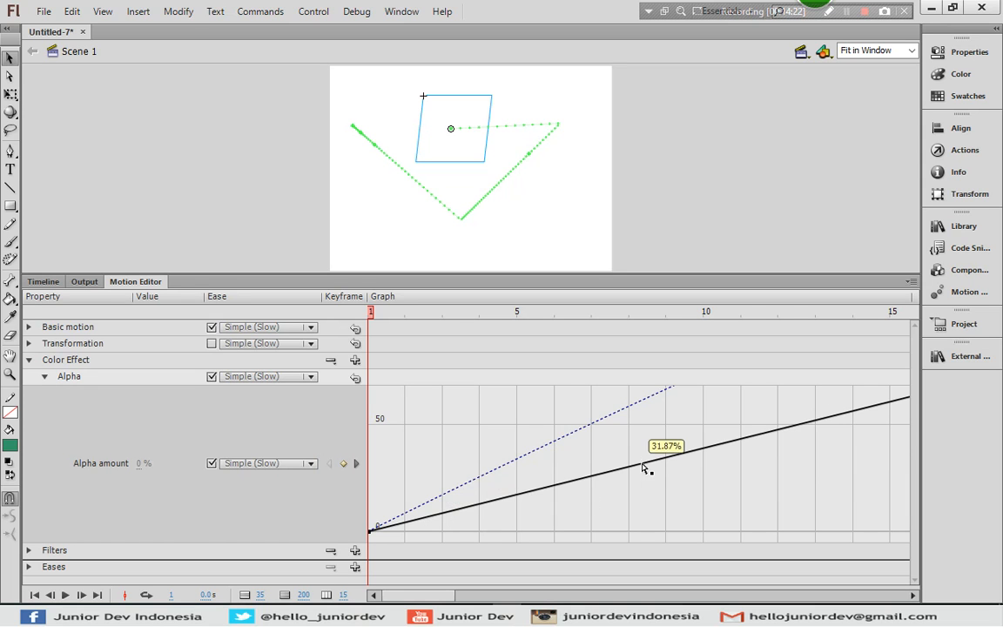
left_click(357, 464)
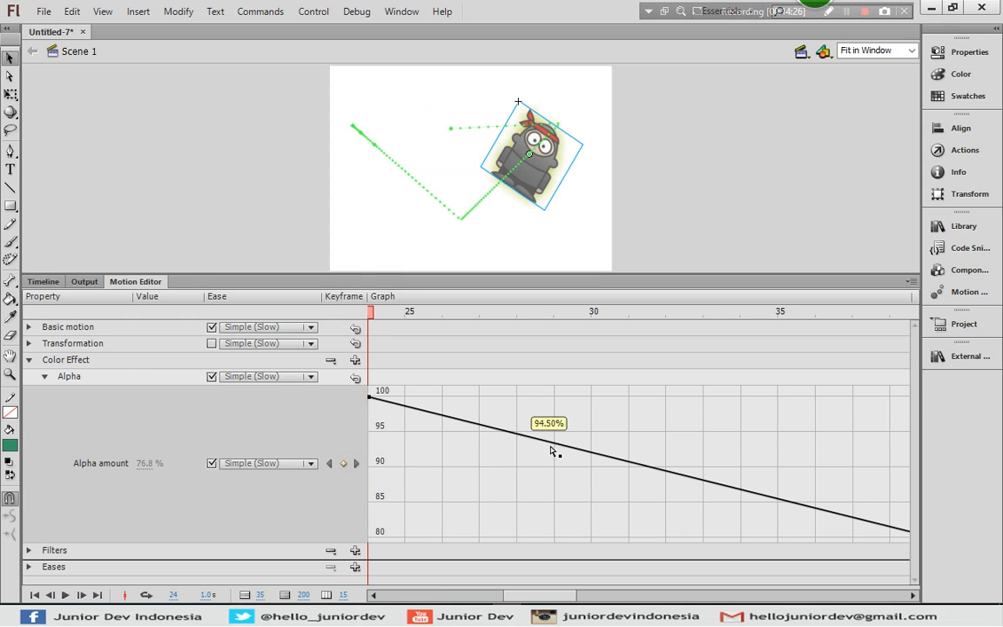
right_click(595, 460)
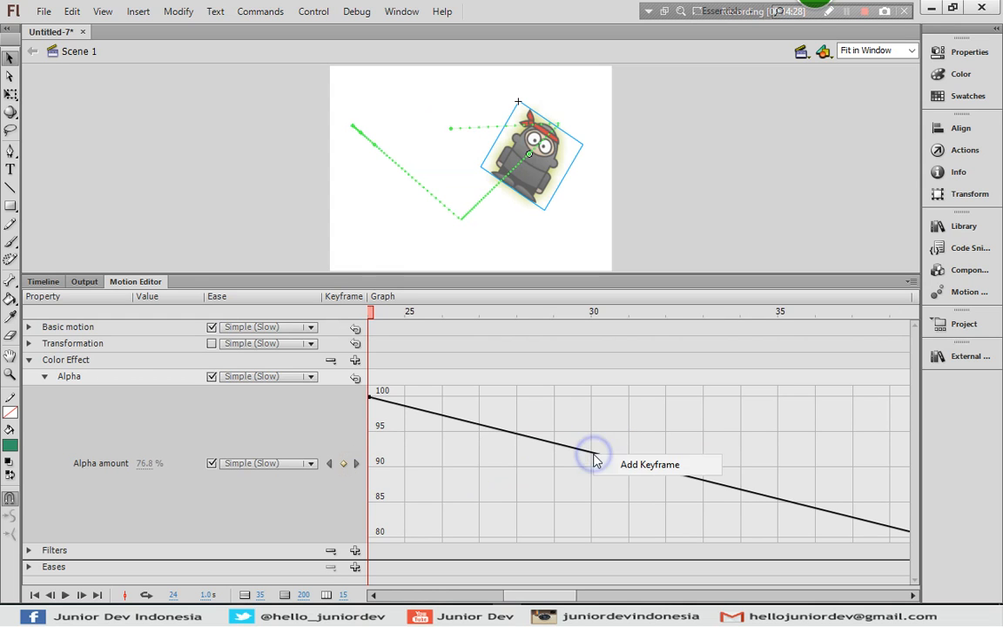
left_click(618, 466)
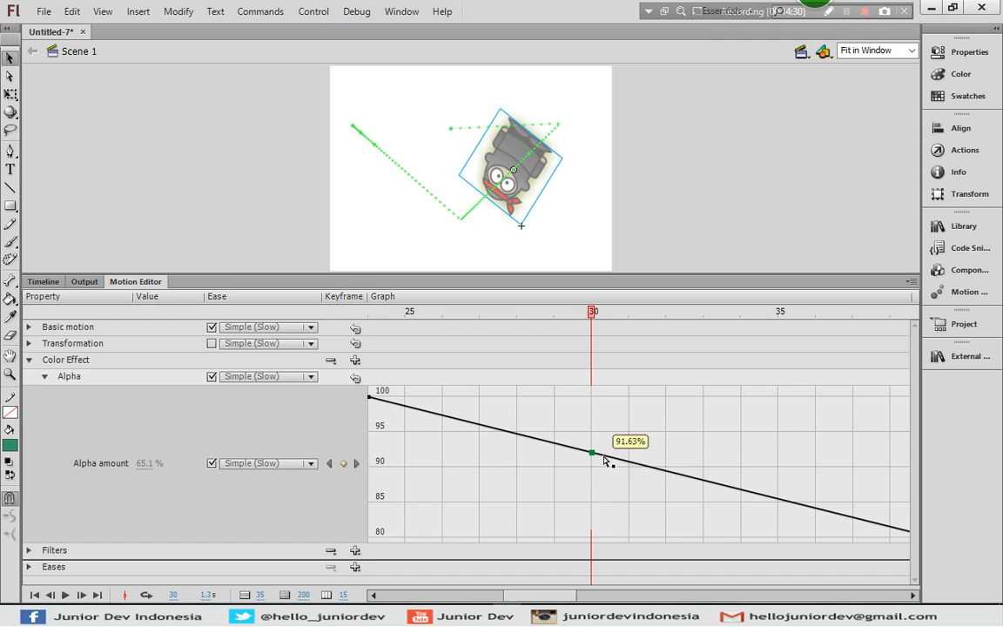
left_click_drag(591, 455, 587, 530)
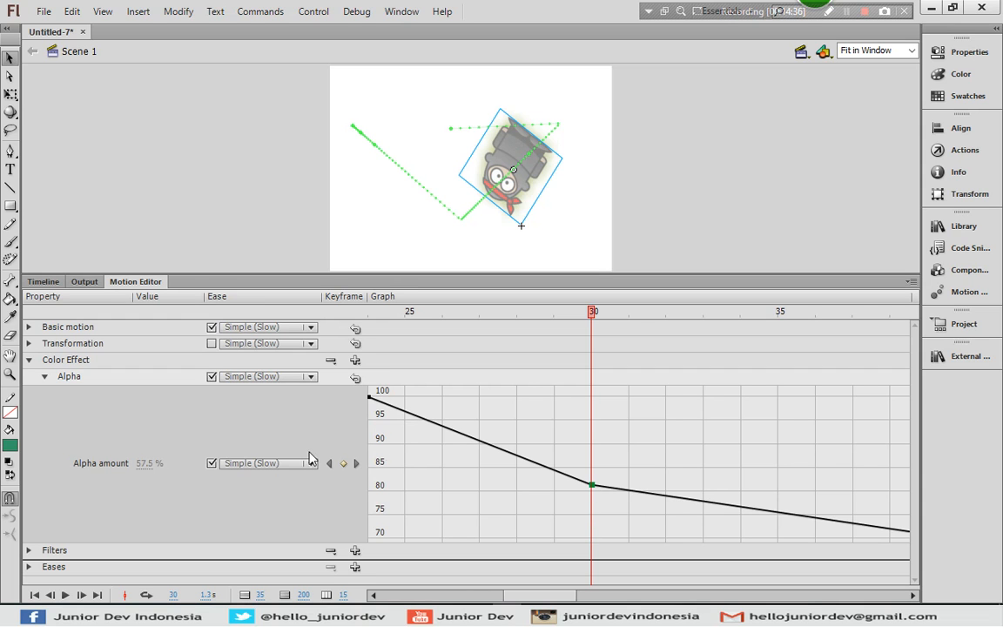
Step: Turn off the Alpha ease, set the frame 30 alpha amount to 46%, and turn the ease back on
left_click(213, 463)
left_click_drag(148, 464, 117, 463)
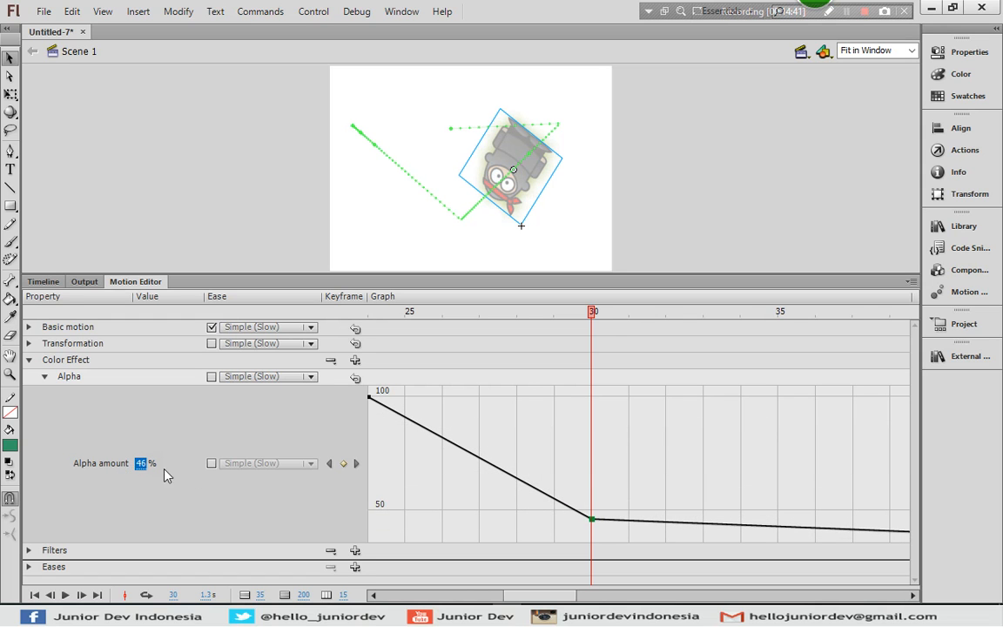
left_click(212, 464)
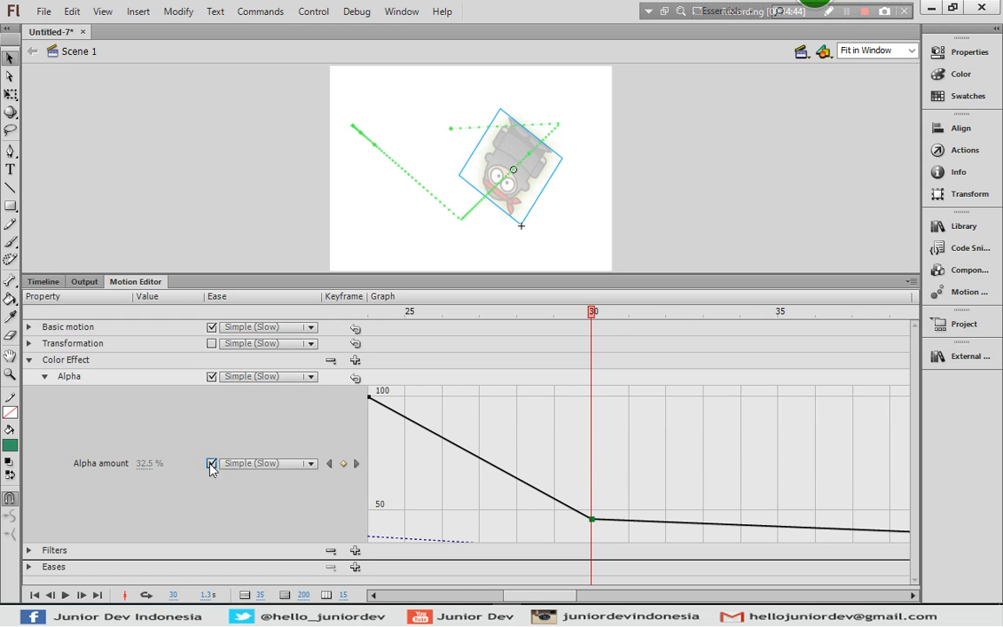
Step: Reduce the frame 30 alpha amount further with the ease temporarily off, and shrink the Alpha graph
left_click(211, 465)
left_click(143, 464)
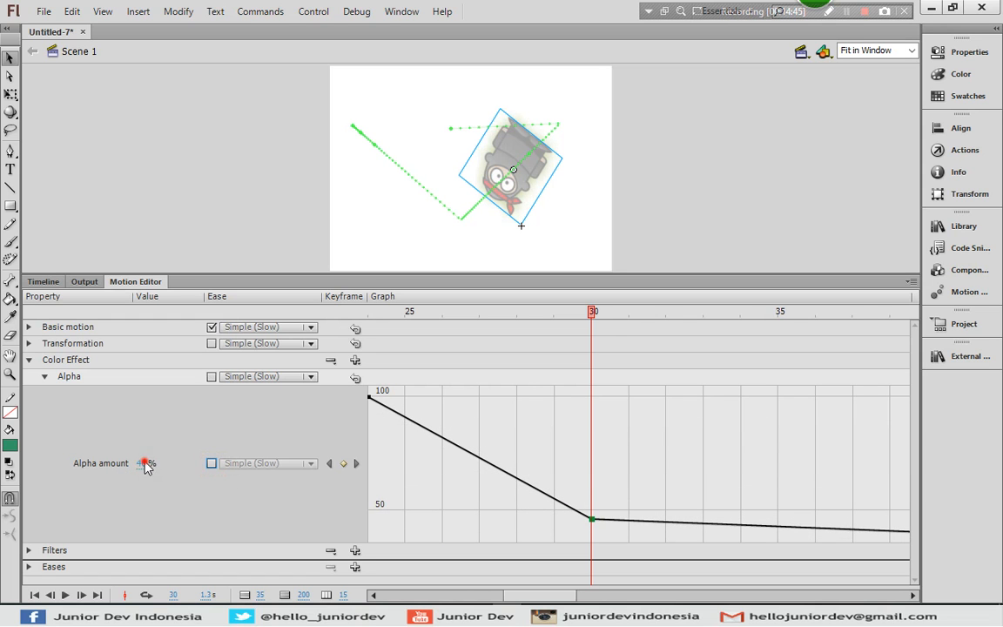
left_click(211, 464)
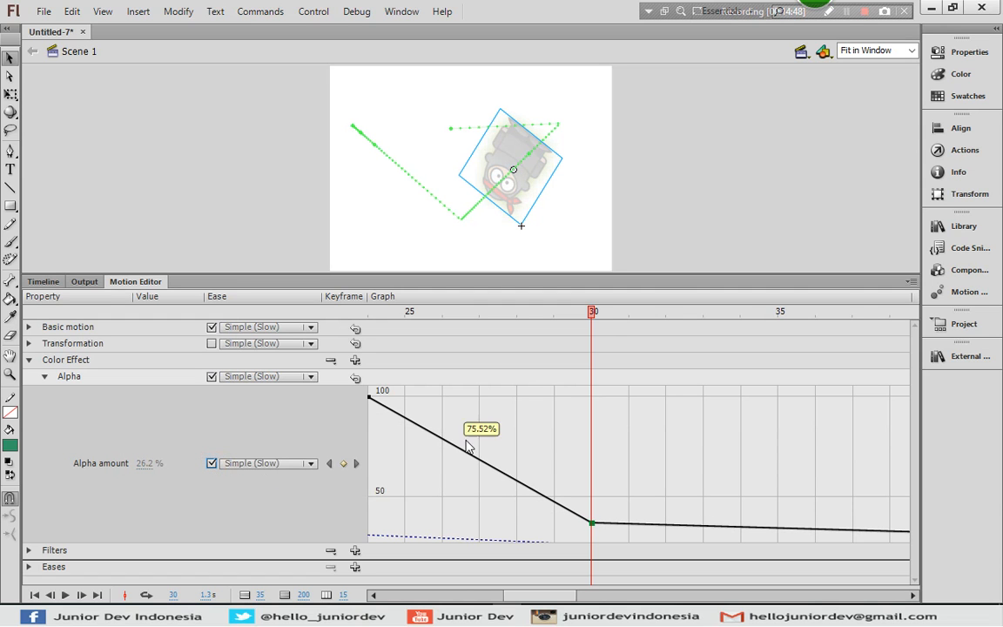
left_click(150, 421)
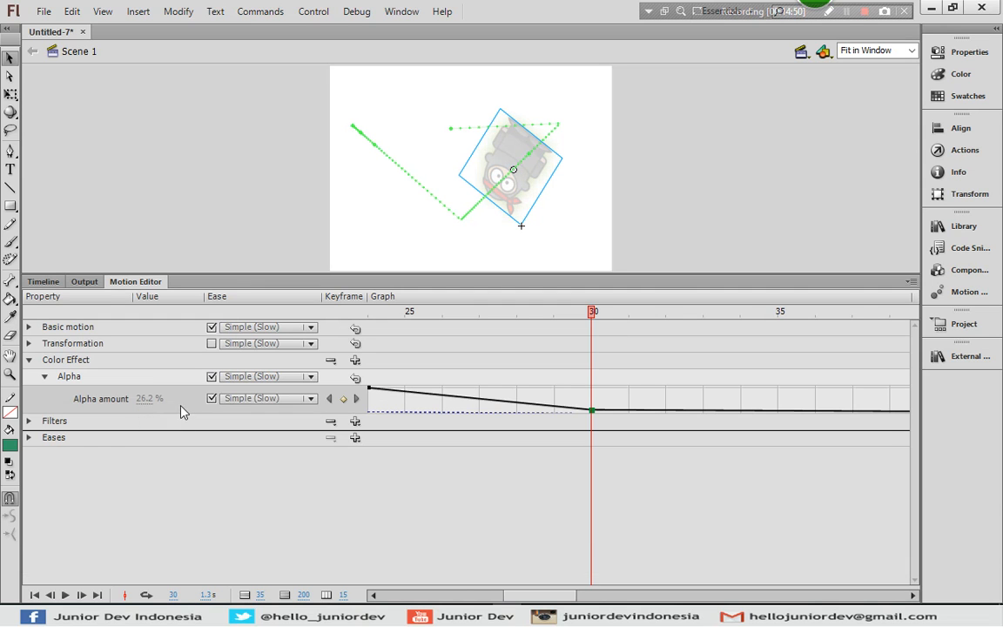
left_click(183, 404)
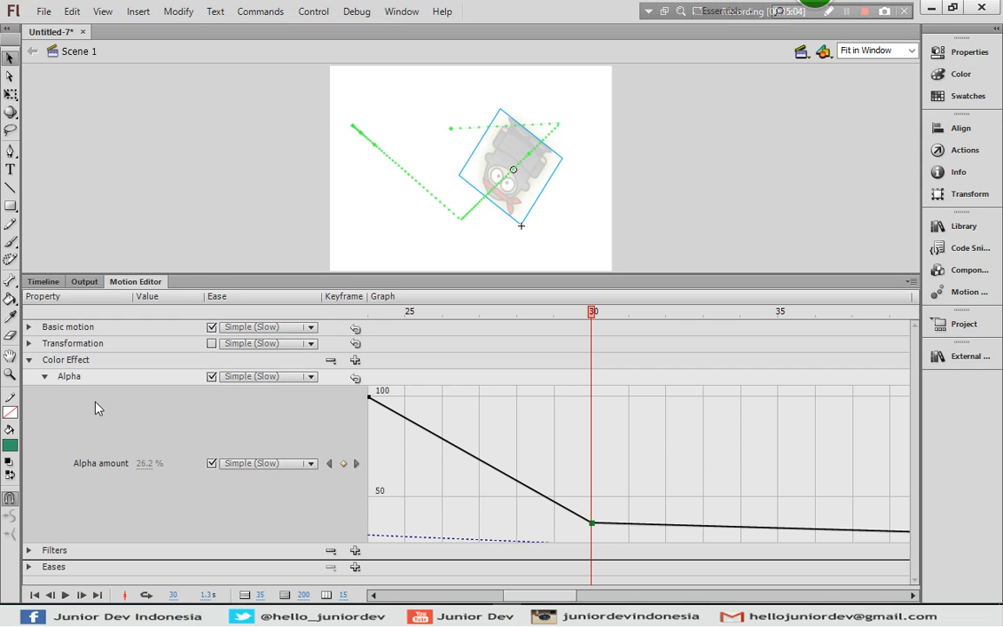
left_click(124, 403)
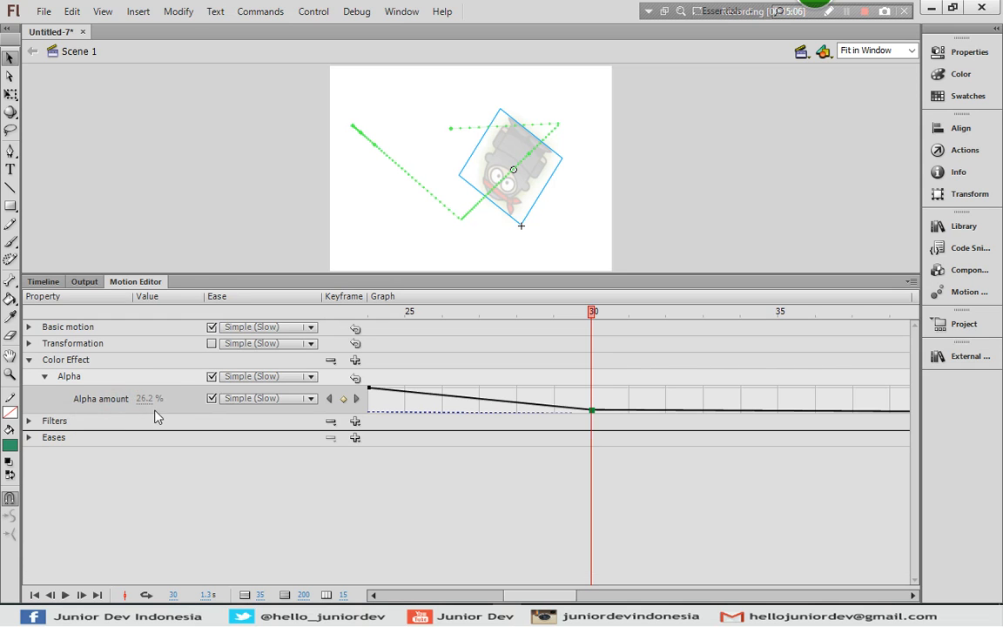
Step: Replace the Alpha color effect with Tint and set the tint amount at frame 30 to 11%
left_click(355, 360)
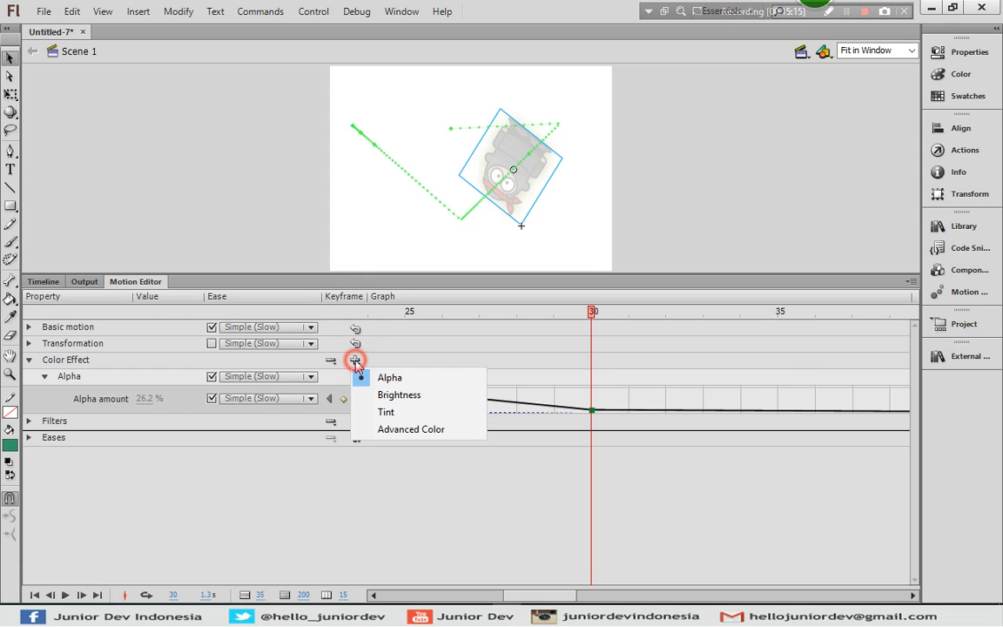
left_click(375, 415)
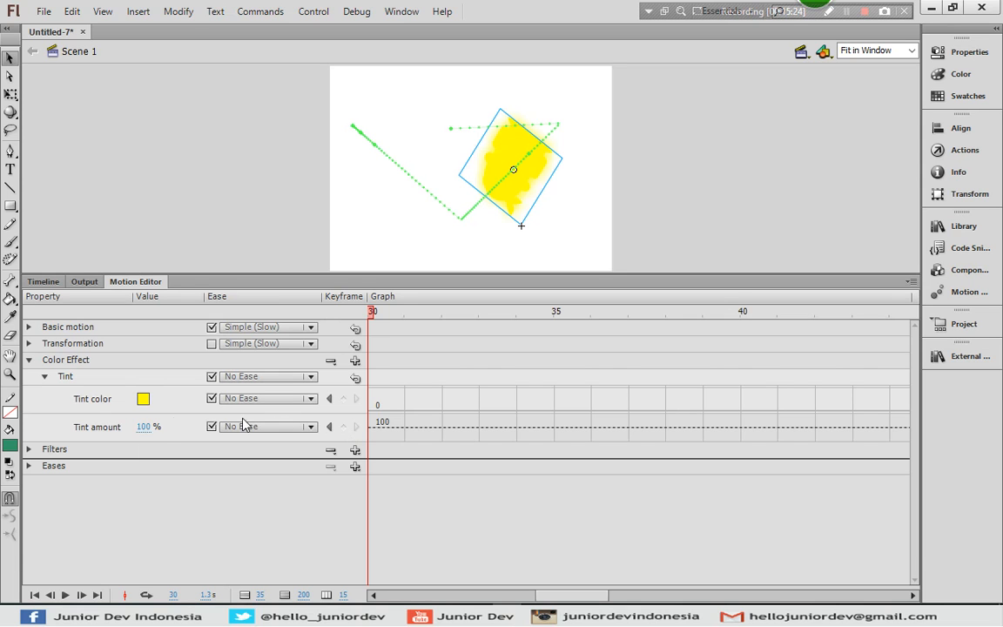
left_click(145, 426)
left_click_drag(183, 427, 76, 431)
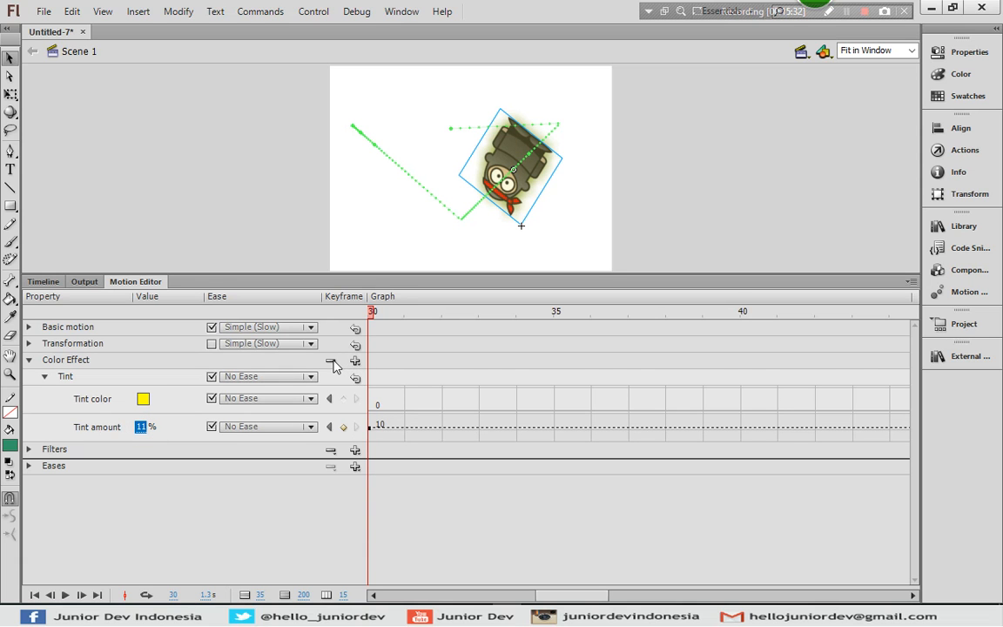
Step: Remove the Tint color effect and add an Alpha effect in its place
left_click(331, 362)
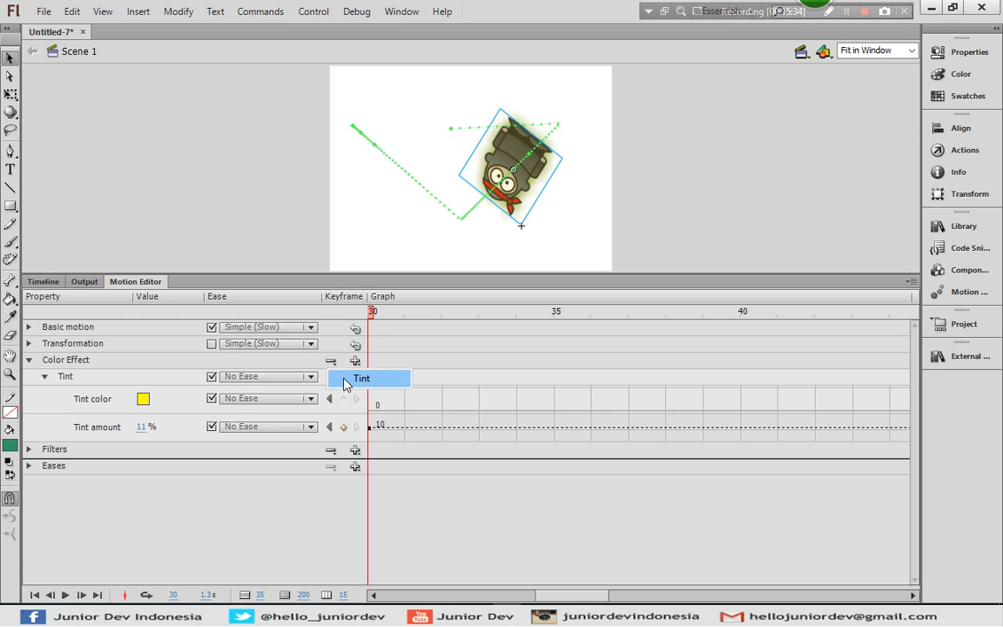
left_click(346, 381)
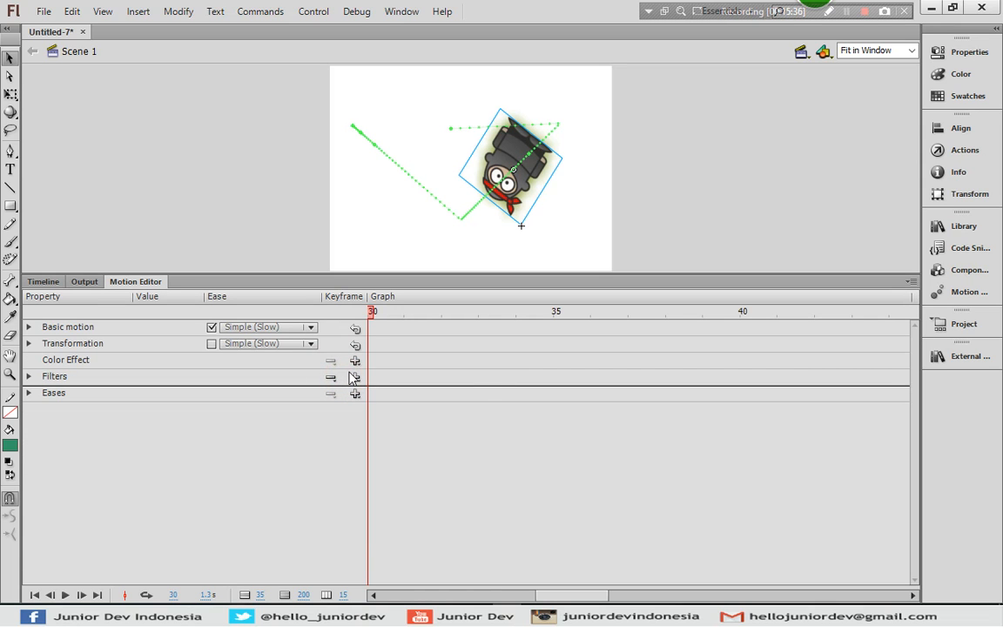
left_click(356, 360)
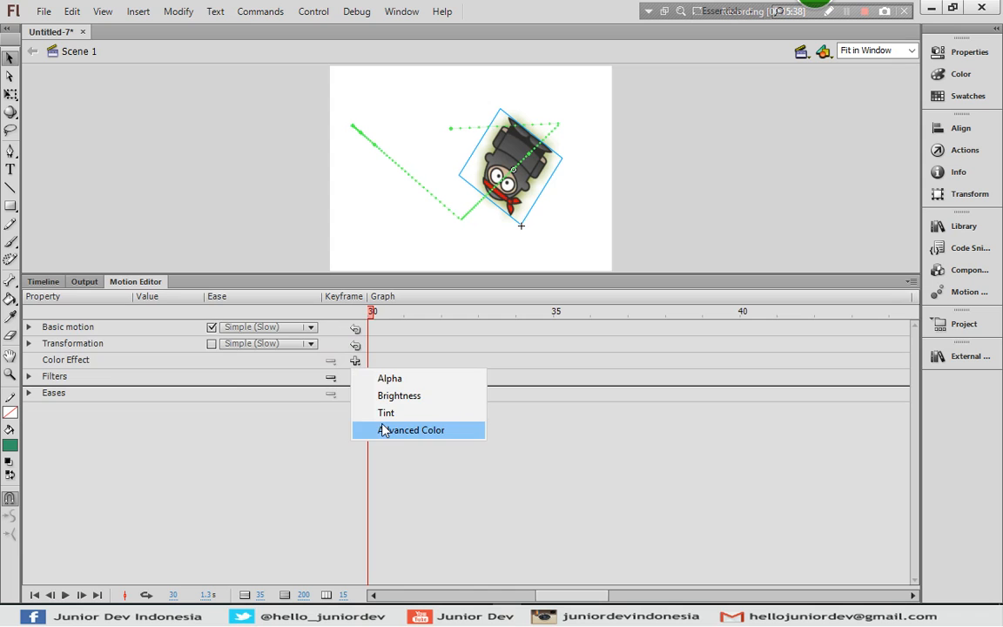
left_click(385, 380)
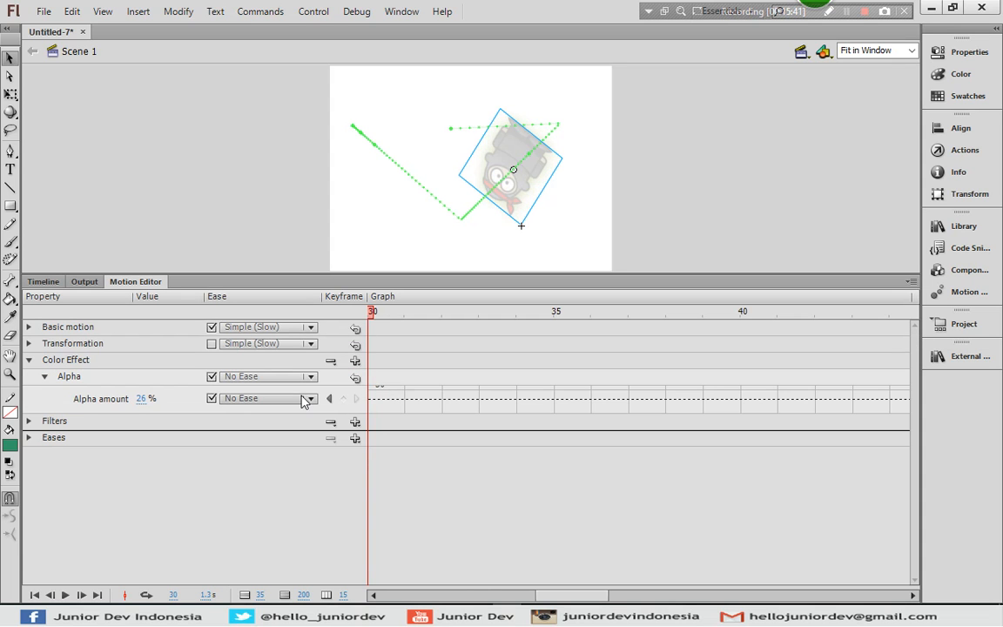
Step: Set the frame 30 alpha amount to 100% and turn off the Alpha ease
left_click_drag(141, 399, 205, 396)
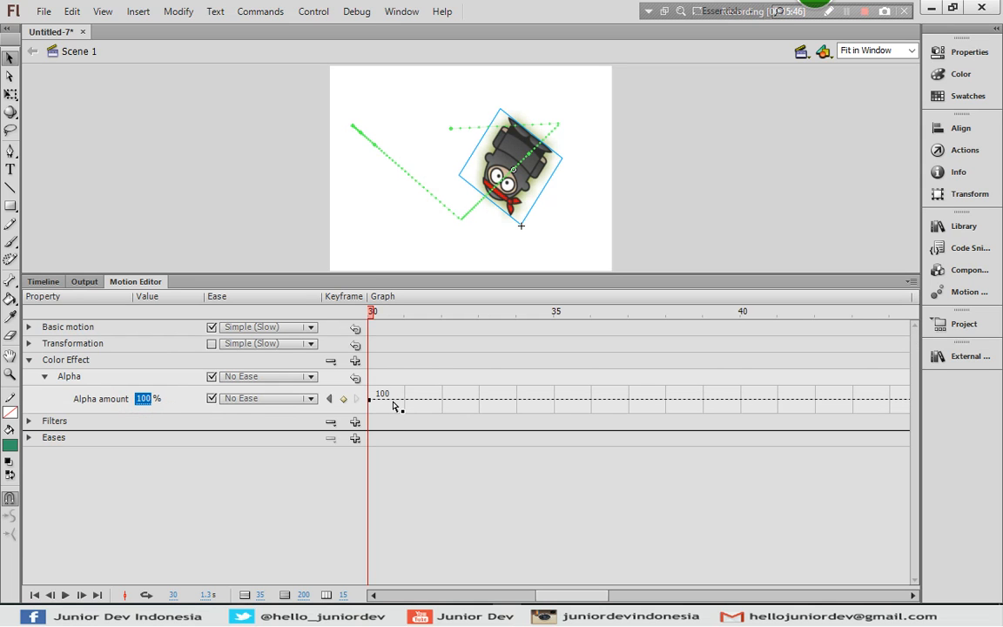
left_click(213, 400)
left_click(415, 403)
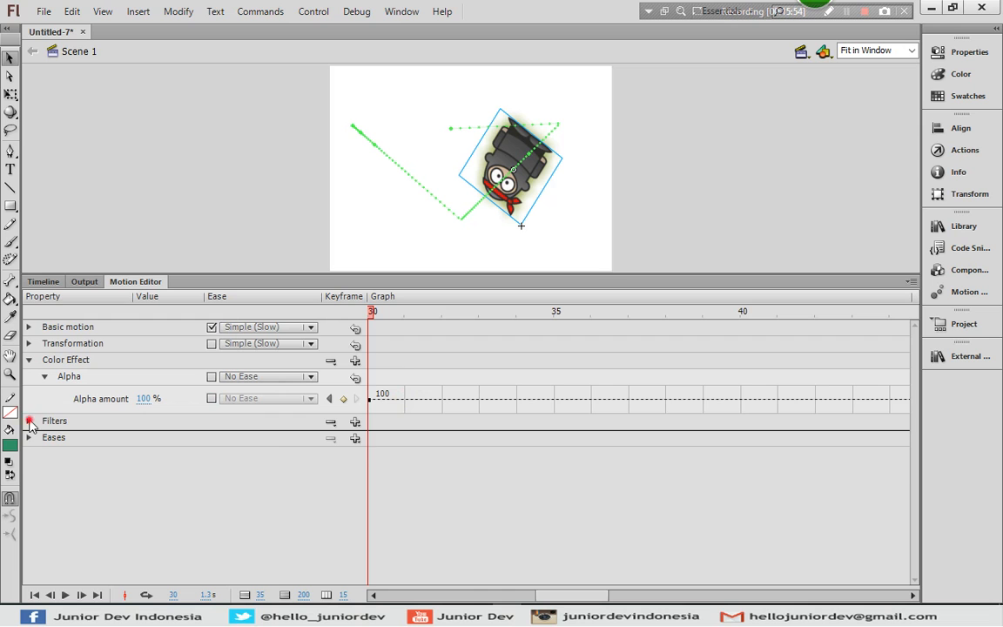
Step: Turn off the ease on the Glow filter's Blur X and Blur Y and set the linked blur at frame 30 to 67 px
left_click(29, 421)
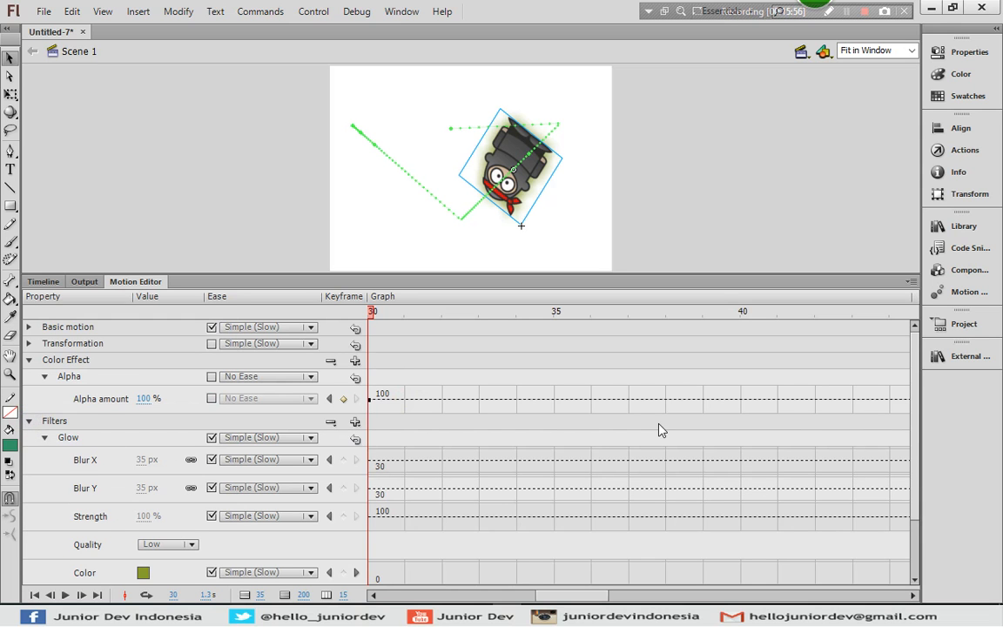
left_click_drag(918, 385, 918, 434)
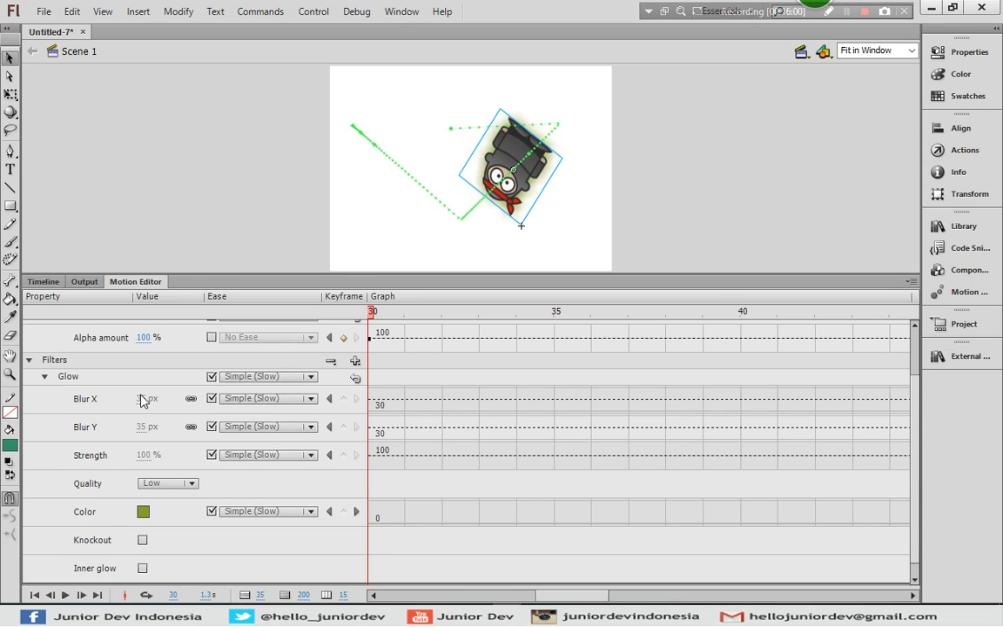
left_click(211, 398)
left_click(211, 427)
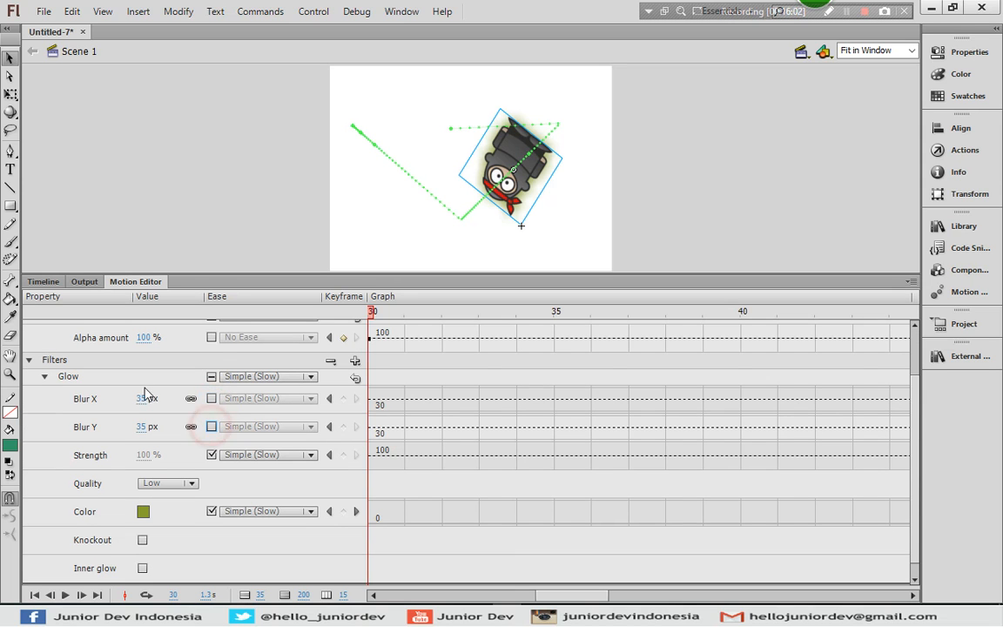
left_click_drag(137, 397, 170, 403)
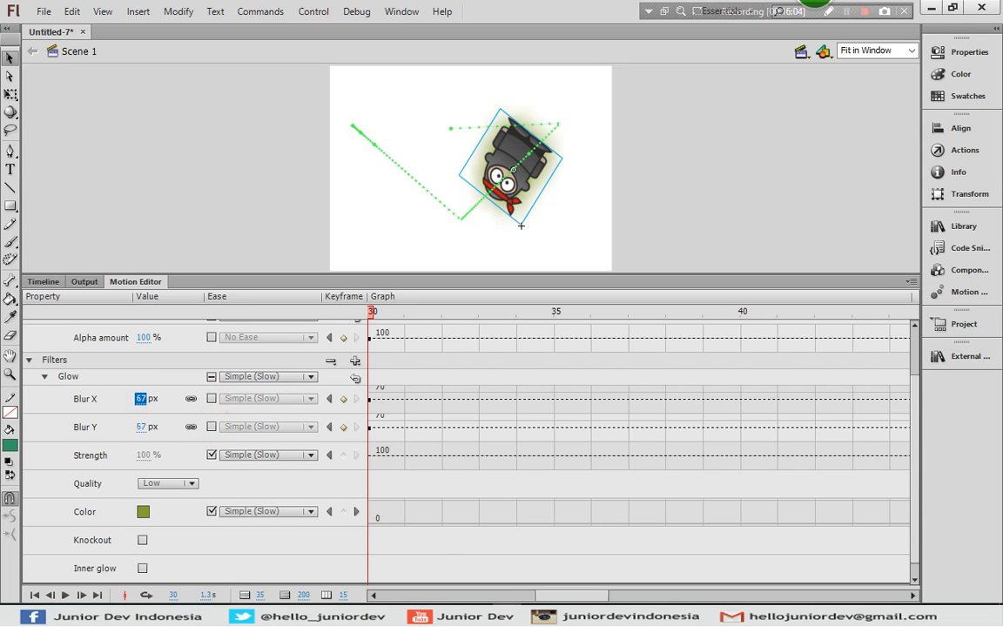
Step: Raise the Glow filter's Blur X keyframe at frame 1 to 44.2 px on its enlarged graph, and shrink the graph
left_click_drag(593, 594, 444, 585)
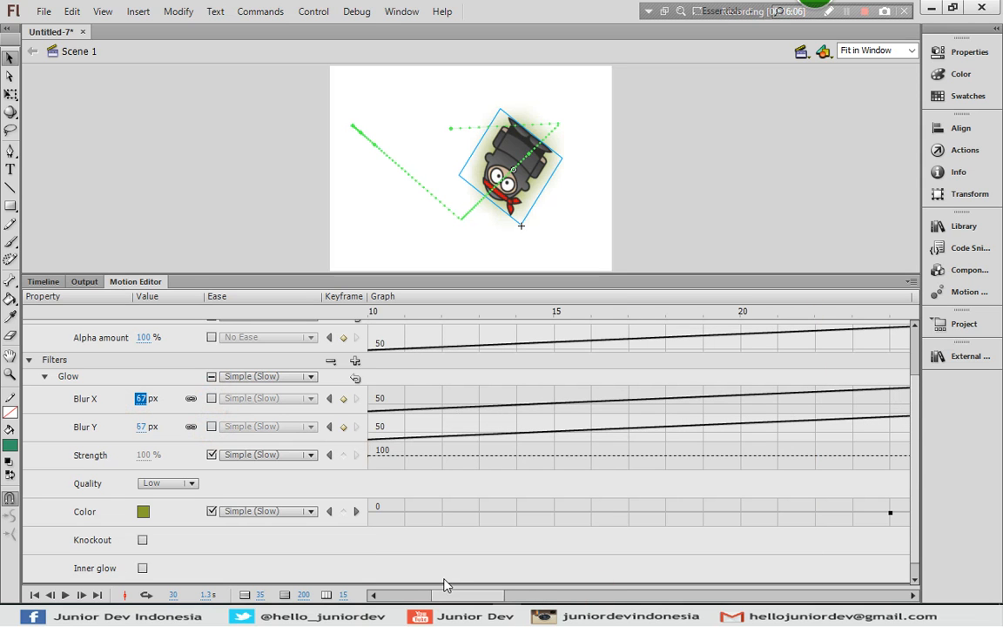
left_click(331, 399)
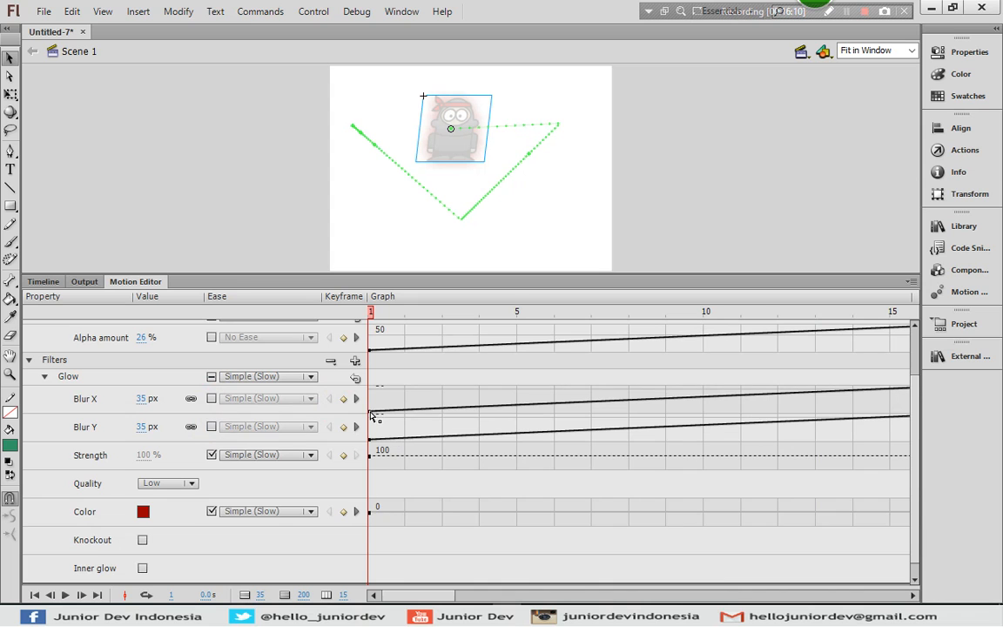
left_click(94, 399)
mouse_move(389, 534)
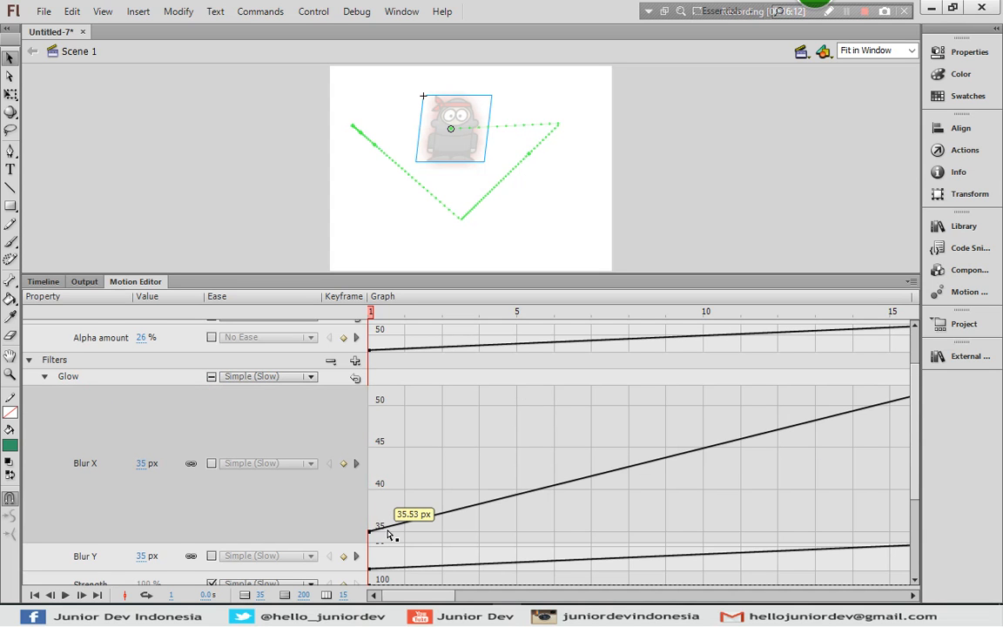
left_click_drag(370, 535, 376, 460)
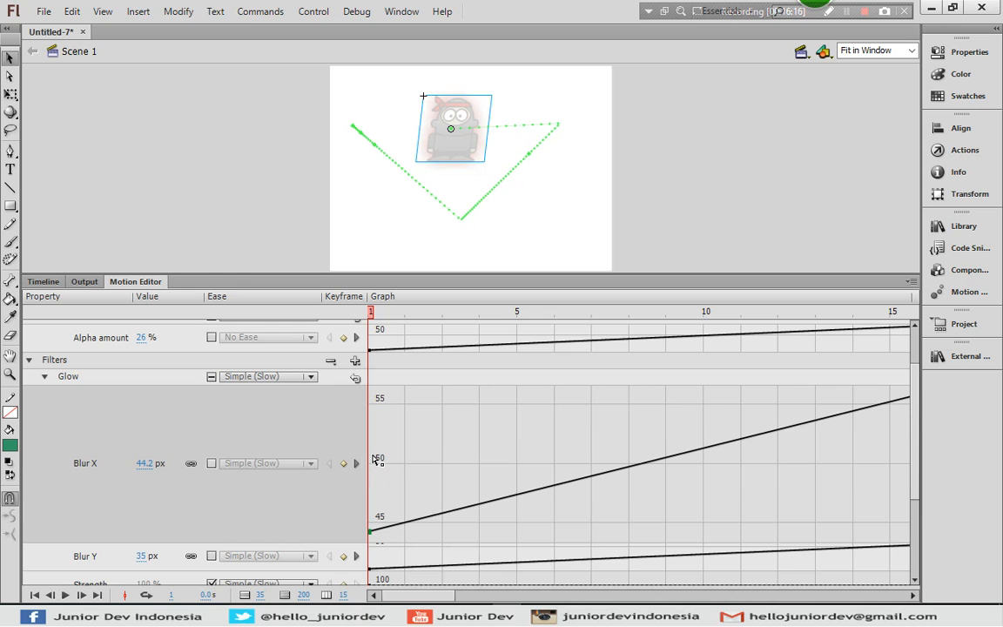
left_click(87, 426)
left_click(91, 434)
left_click(93, 431)
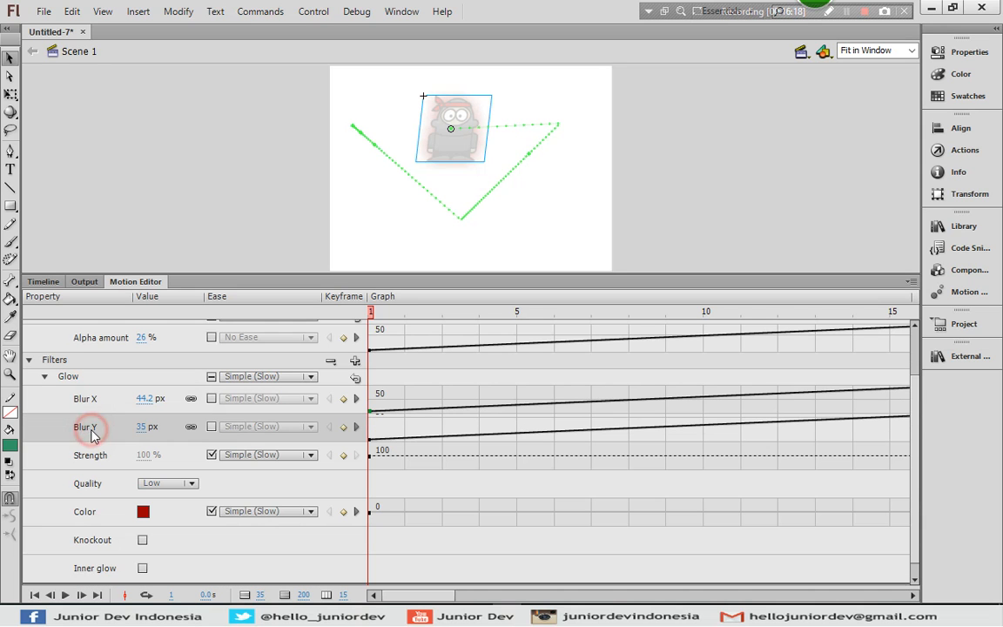
left_click(919, 420)
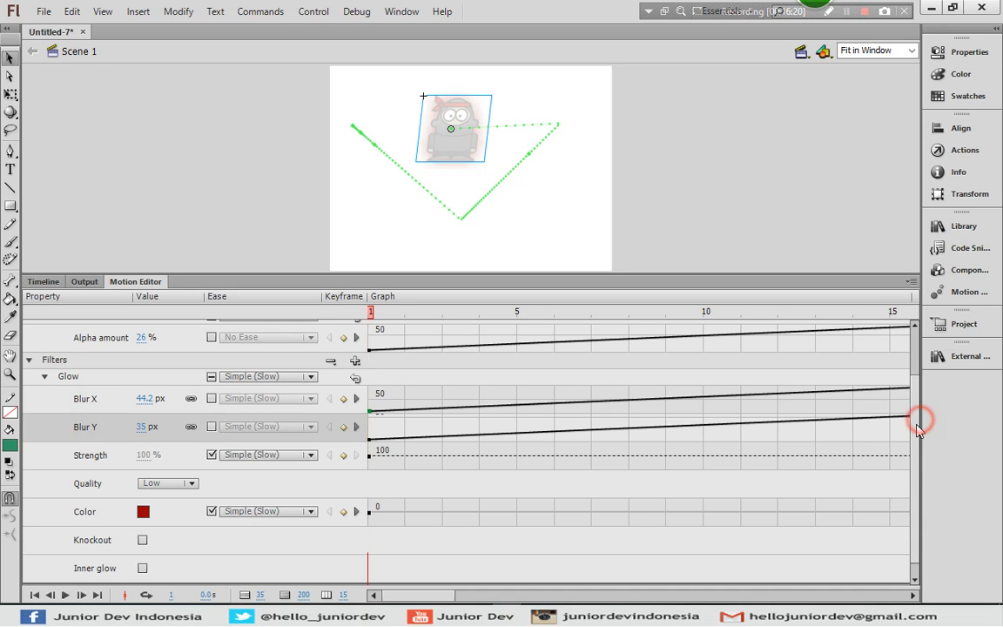
Step: Collapse the Glow settings and set the Simple (Slow) ease value to 35
left_click(44, 376)
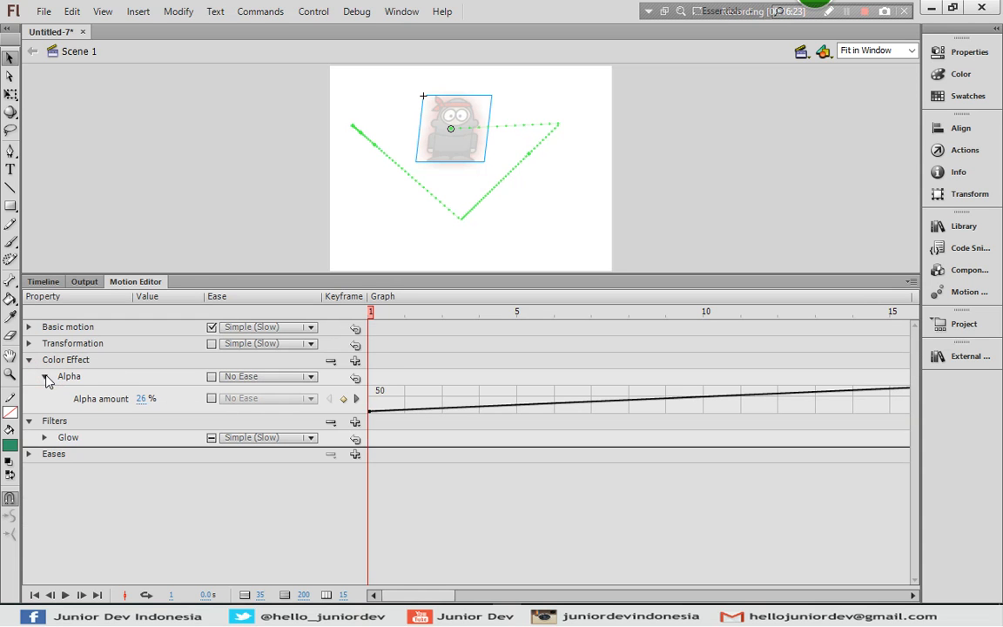
left_click(29, 454)
left_click(144, 477)
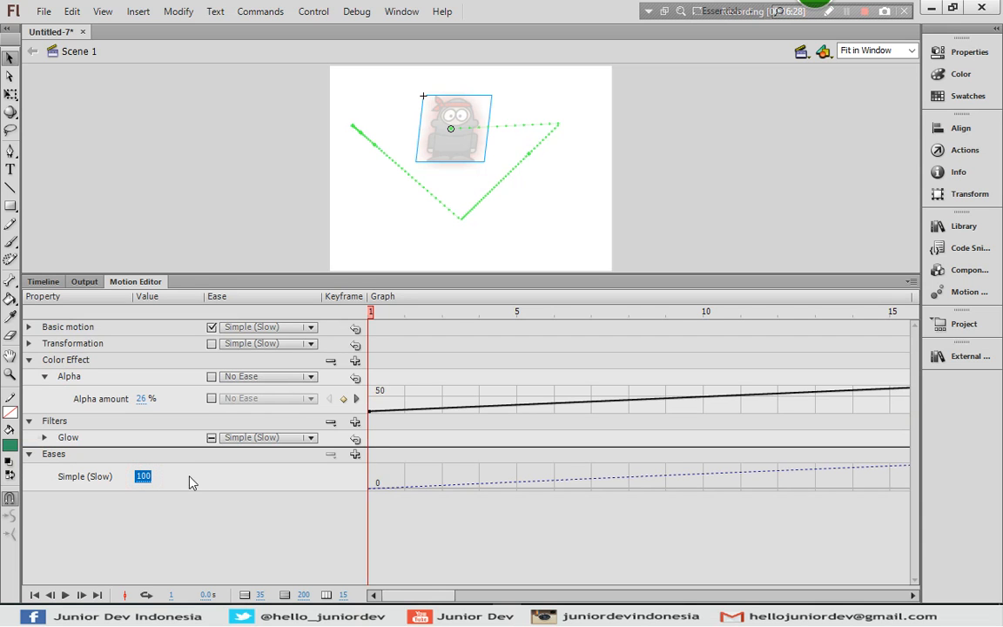
left_click_drag(142, 477, 40, 477)
left_click_drag(144, 477, 188, 481)
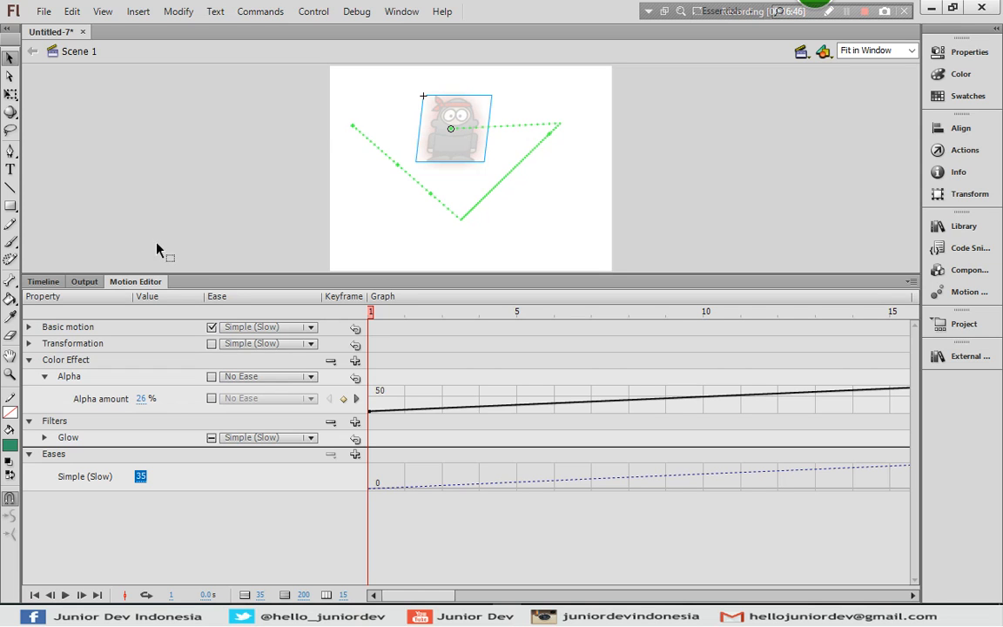
Step: Review the tween's keyframes in the Timeline and the ninja instance's properties at frame 1, and return to the Motion Editor
left_click(43, 282)
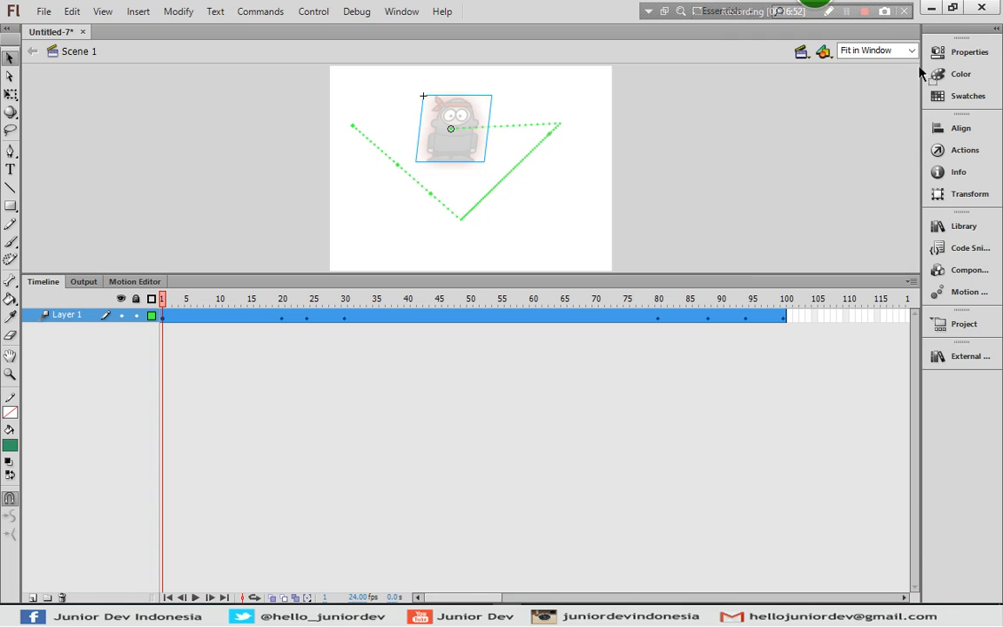
left_click(962, 52)
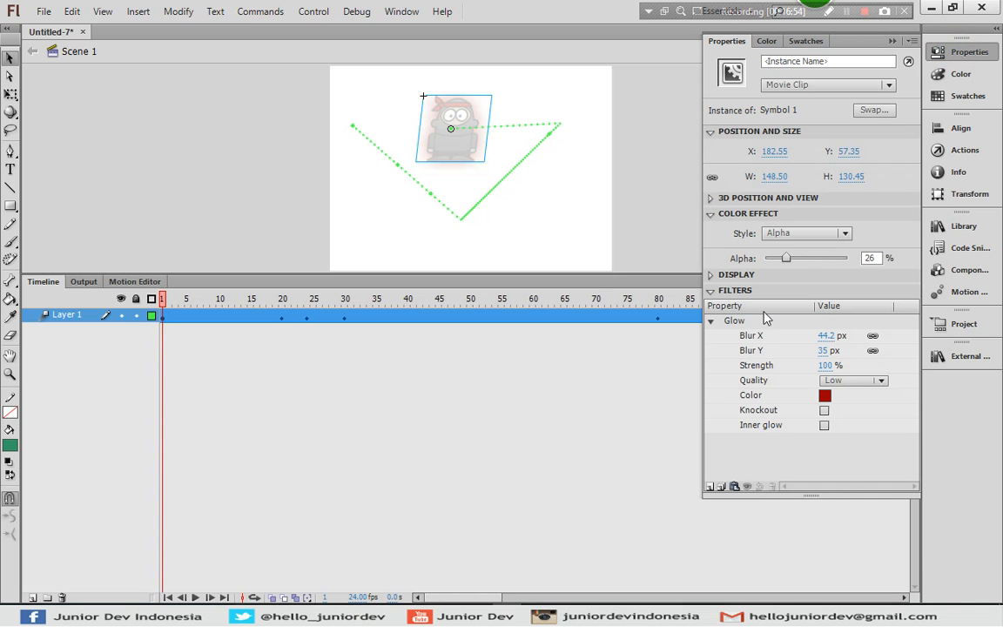
left_click(970, 53)
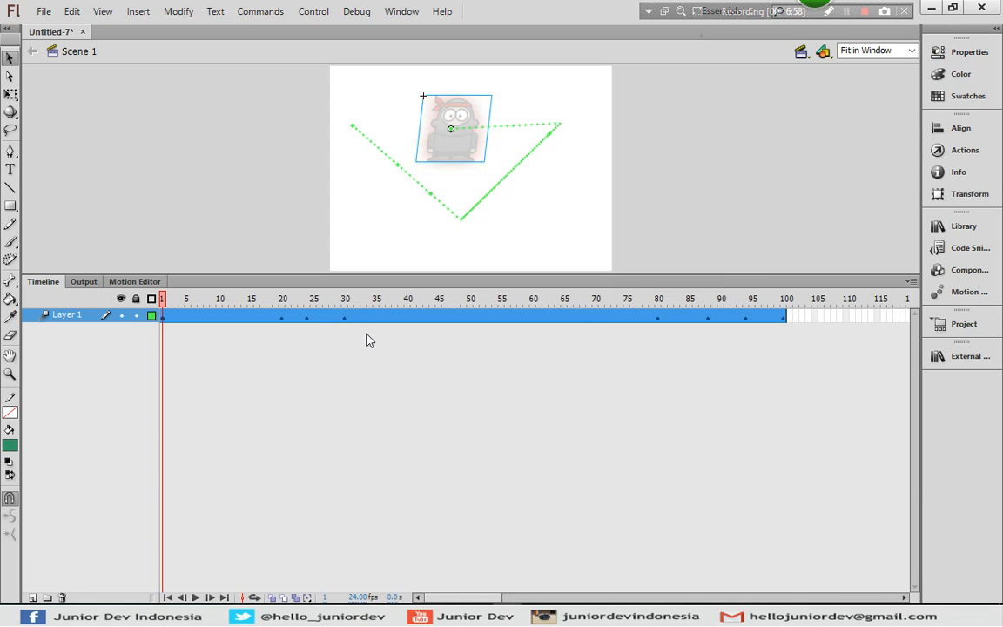
left_click(135, 282)
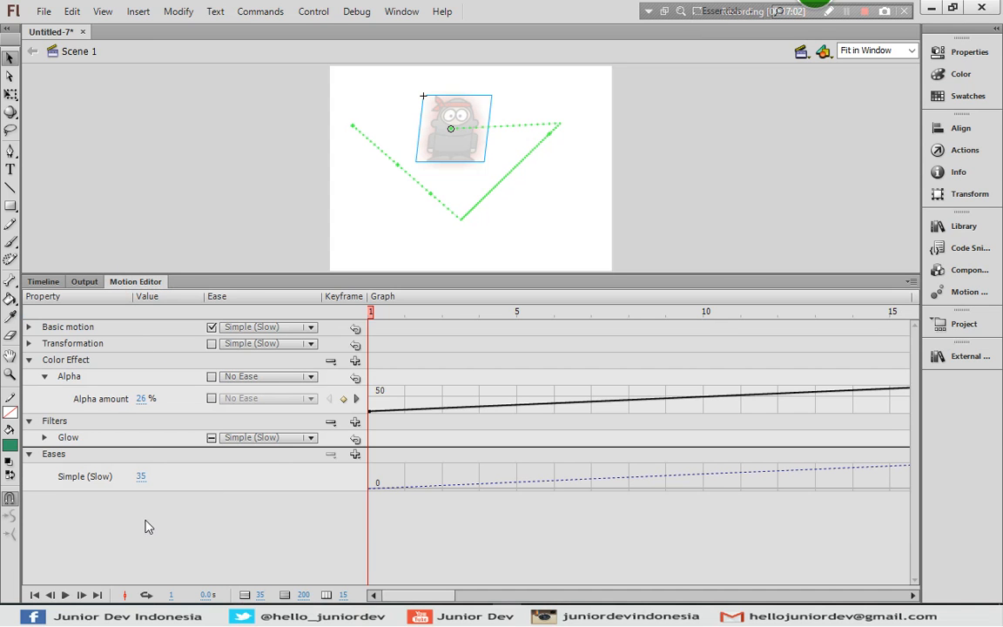